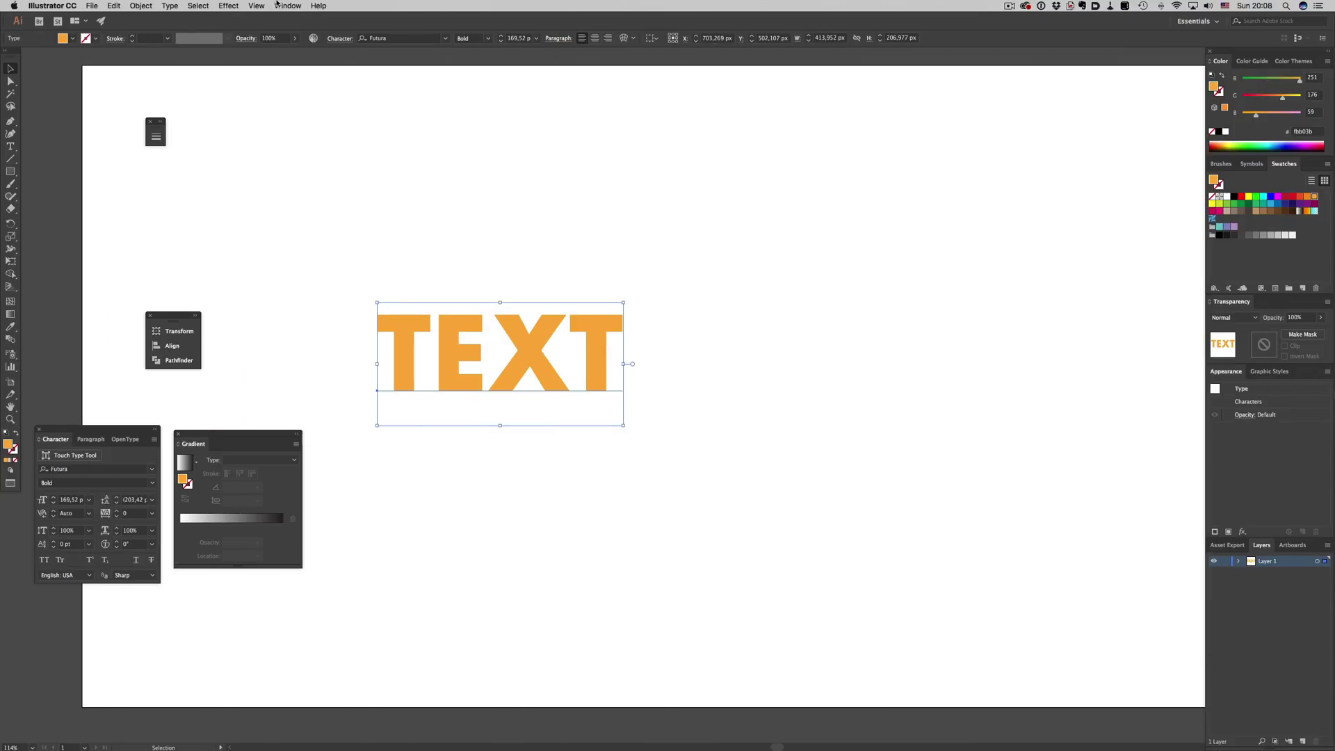
# - Apply Effect > 3D > Extrude & Bevel to the orange TEXT with Preview enabled
pyautogui.click(229, 5)
pyautogui.moveTo(237, 70)
pyautogui.click(389, 70)
pyautogui.click(636, 461)
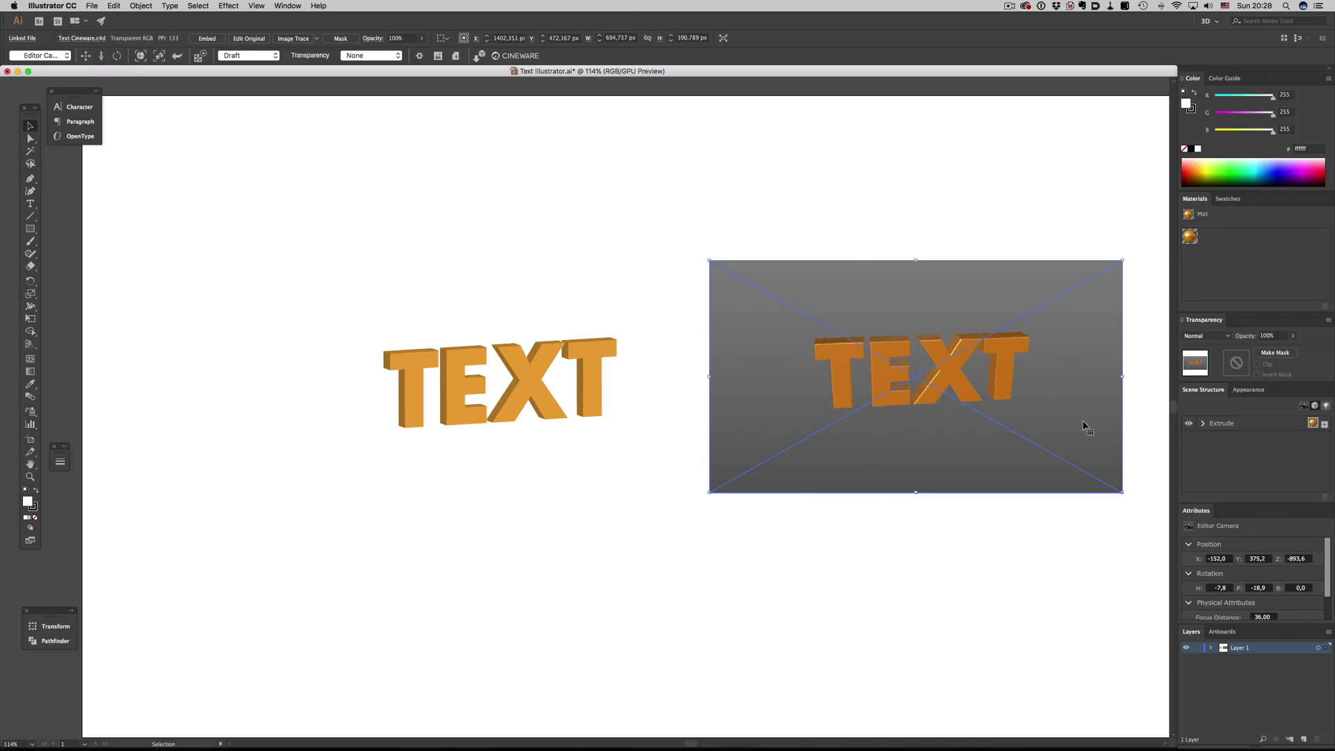
# - Change the Mat material's Color from red to a bright green in the Color Picker
pyautogui.click(1312, 422)
pyautogui.click(1281, 586)
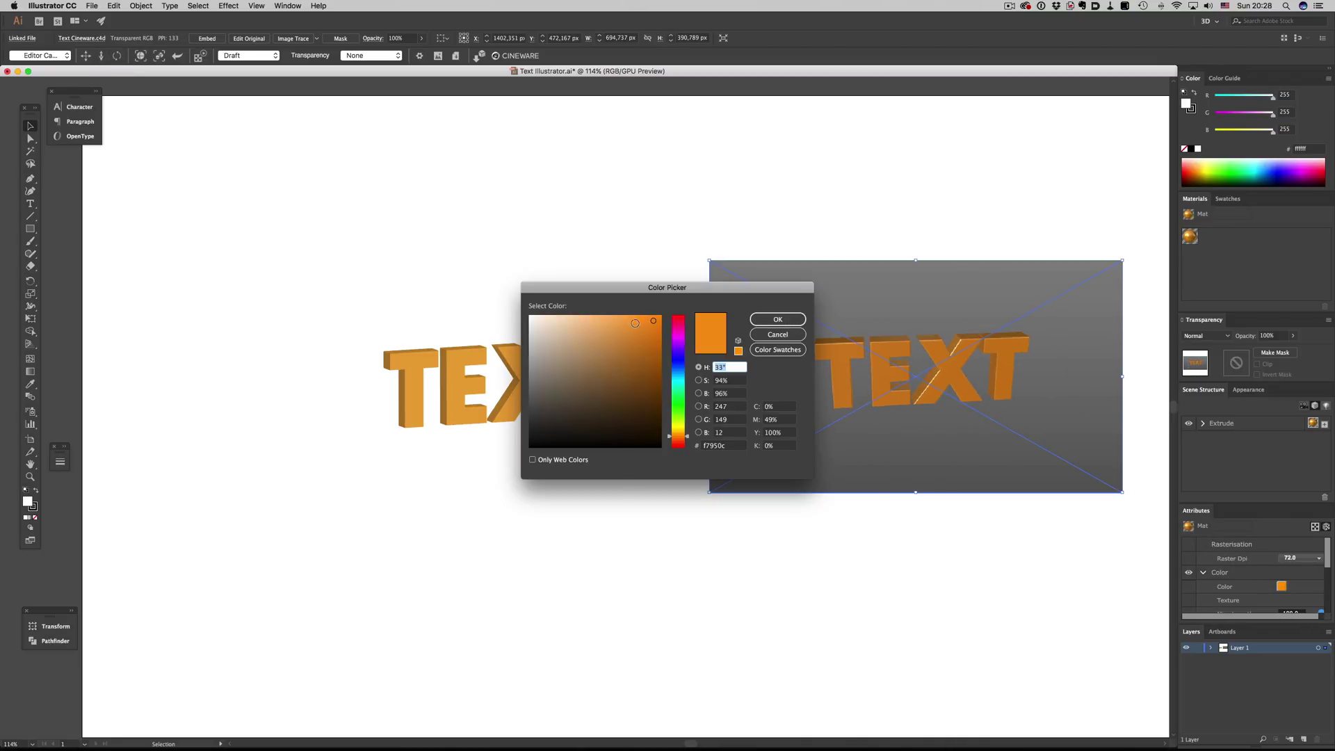
pyautogui.click(678, 330)
pyautogui.click(777, 319)
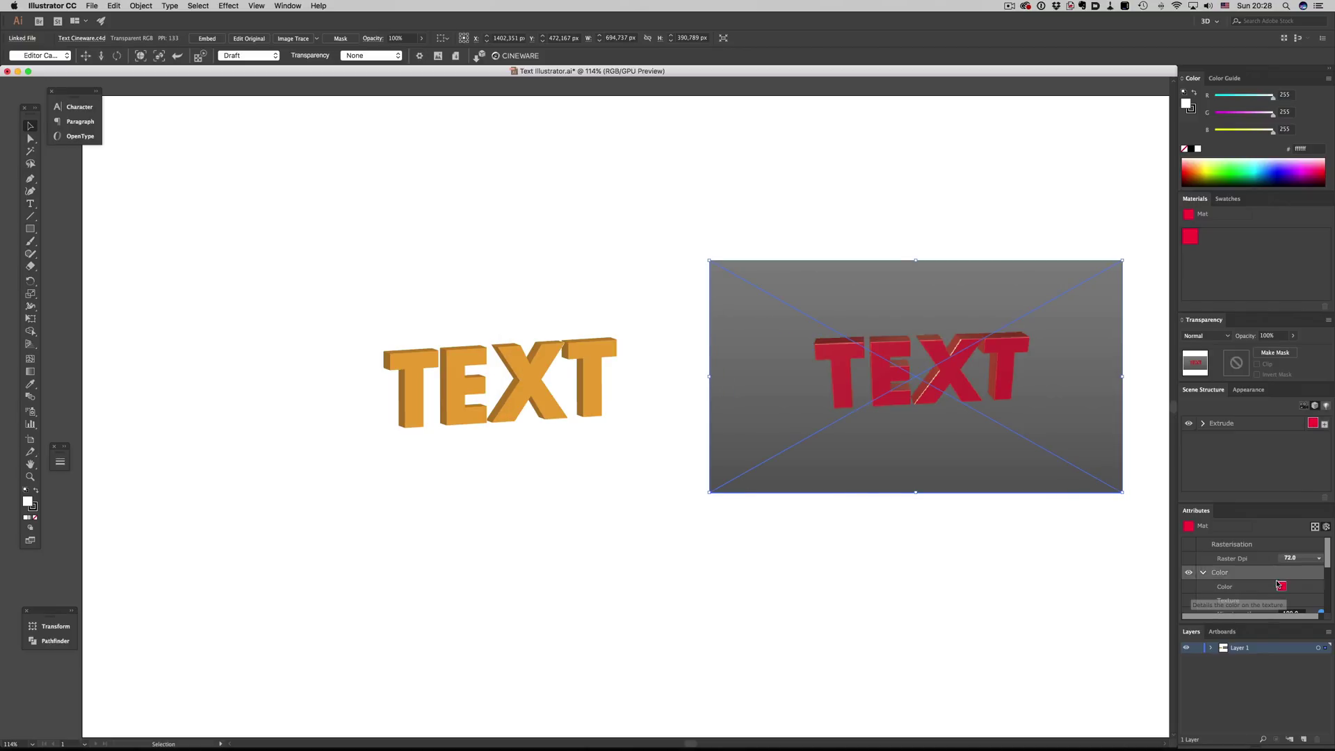
pyautogui.click(1280, 586)
pyautogui.moveTo(616, 362); pyautogui.dragTo(534, 357)
pyautogui.click(680, 400)
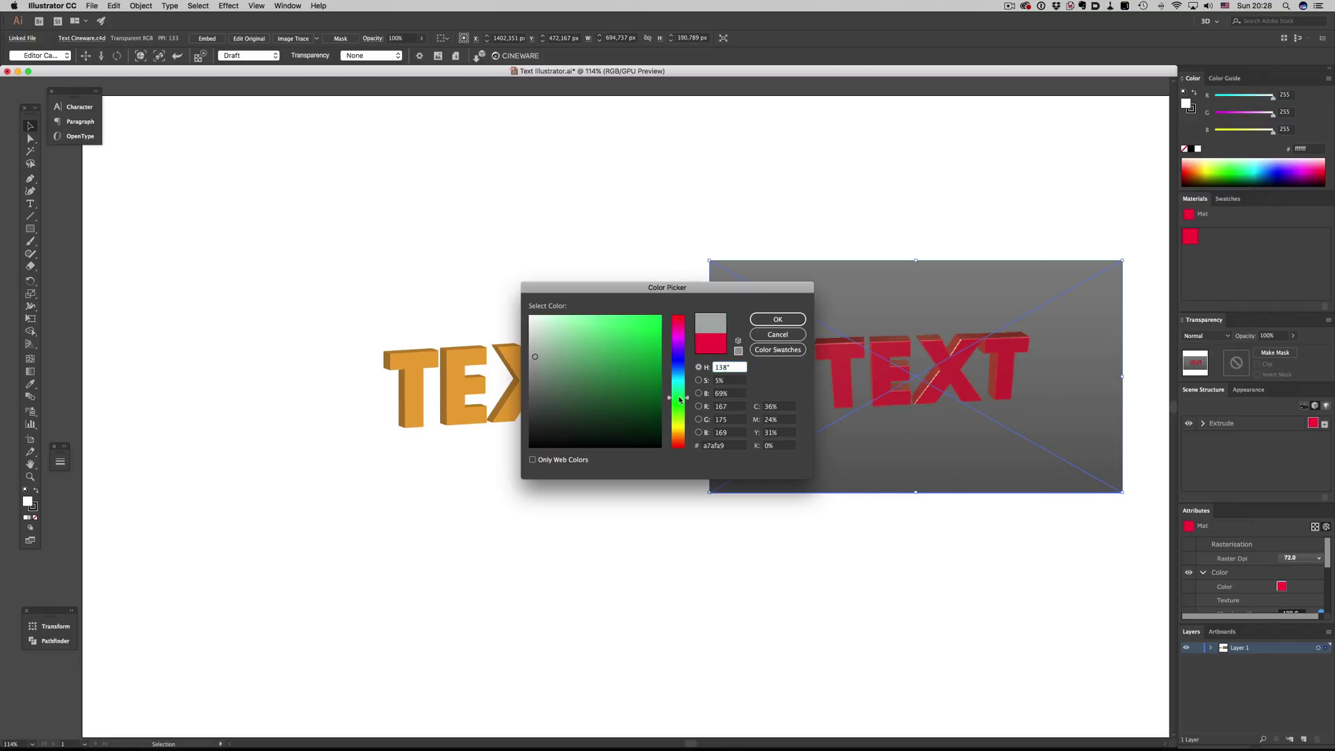
pyautogui.click(649, 321)
pyautogui.click(755, 320)
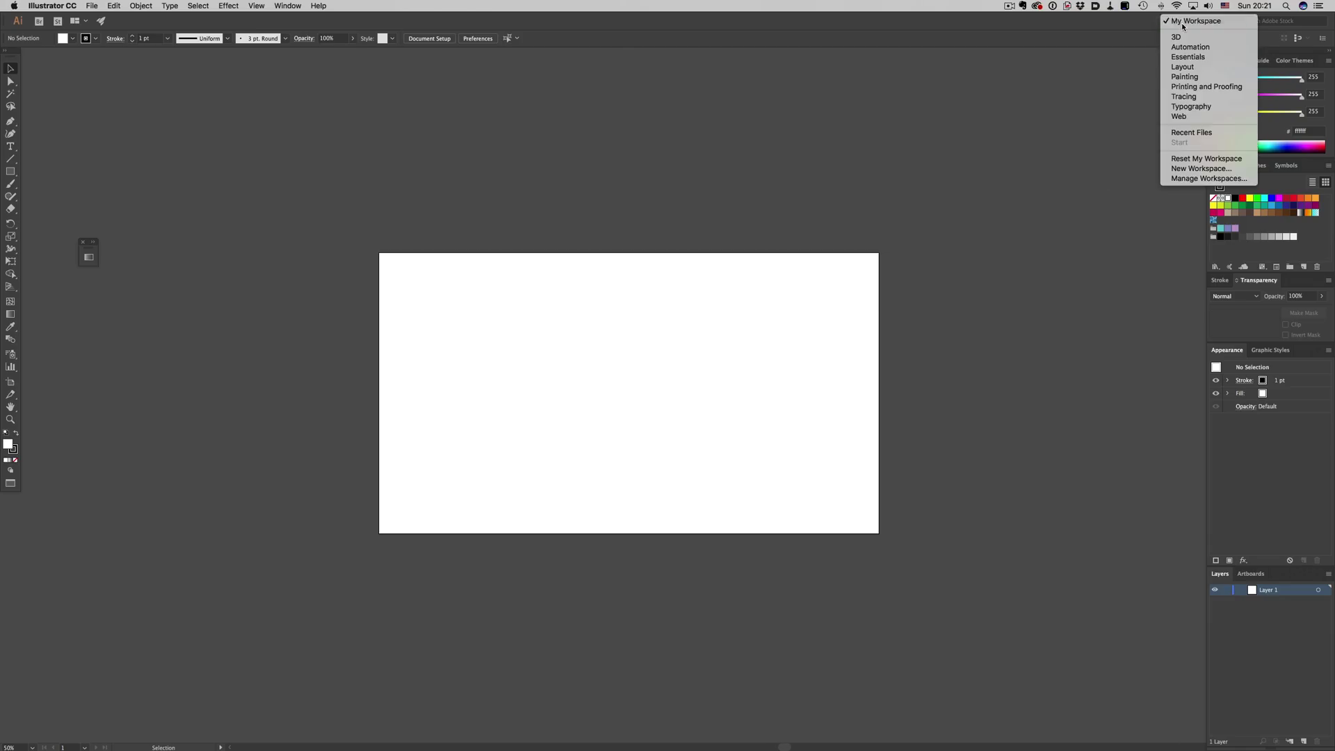
# - Load the 3D workspace and browse the Window > Cineware panels without choosing one
pyautogui.click(1179, 39)
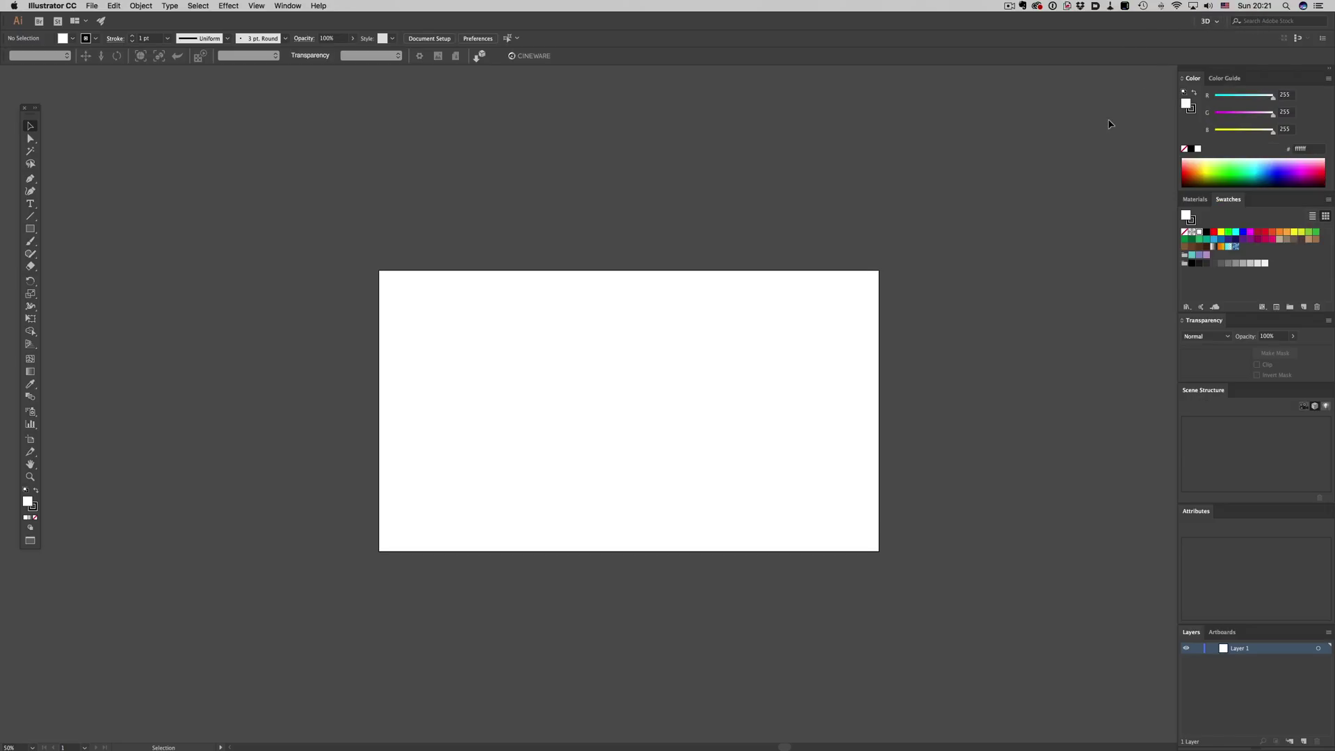
pyautogui.click(293, 4)
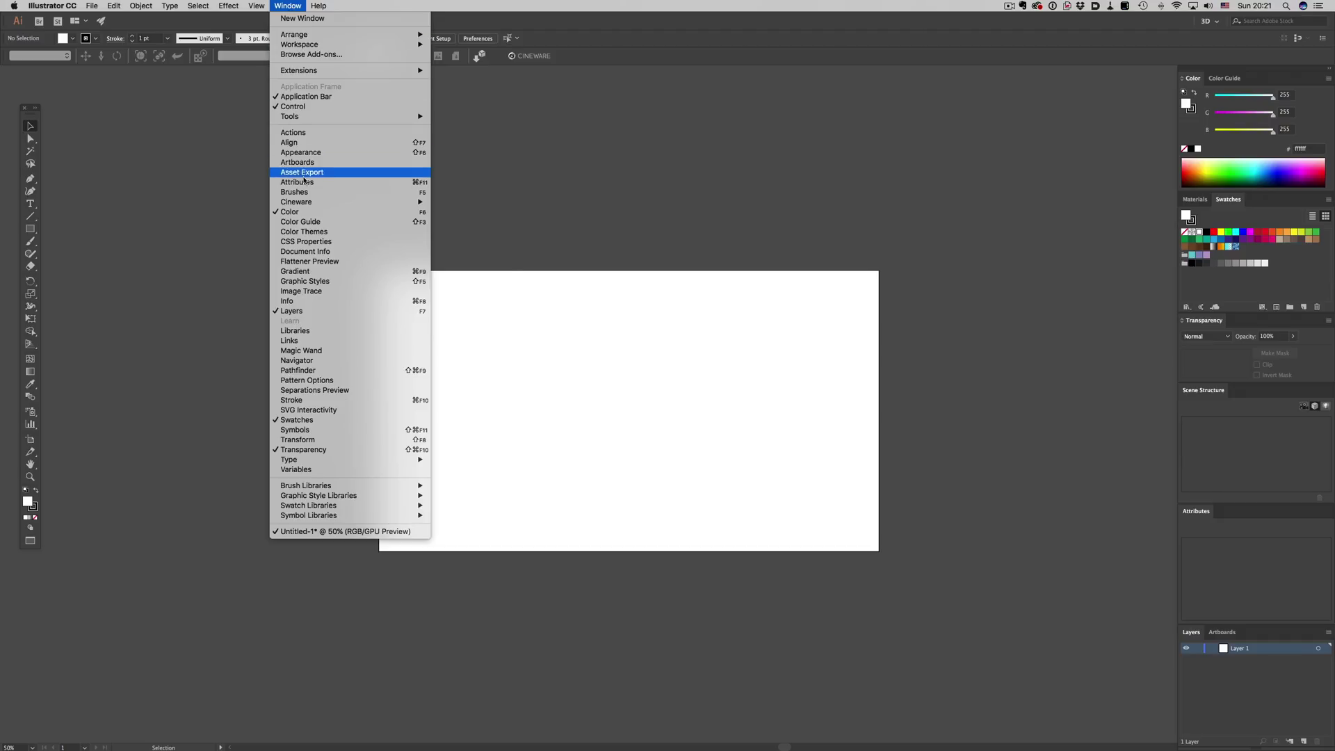
pyautogui.moveTo(411, 203)
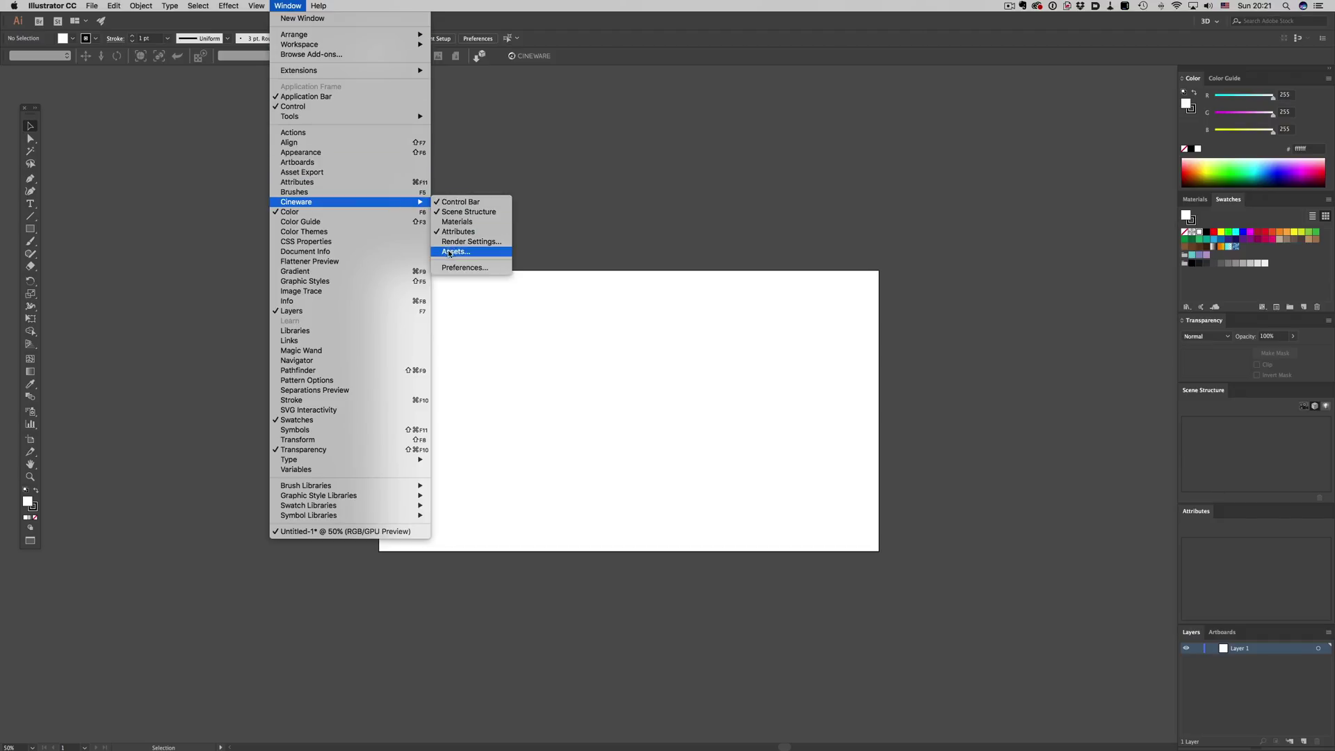
pyautogui.click(553, 201)
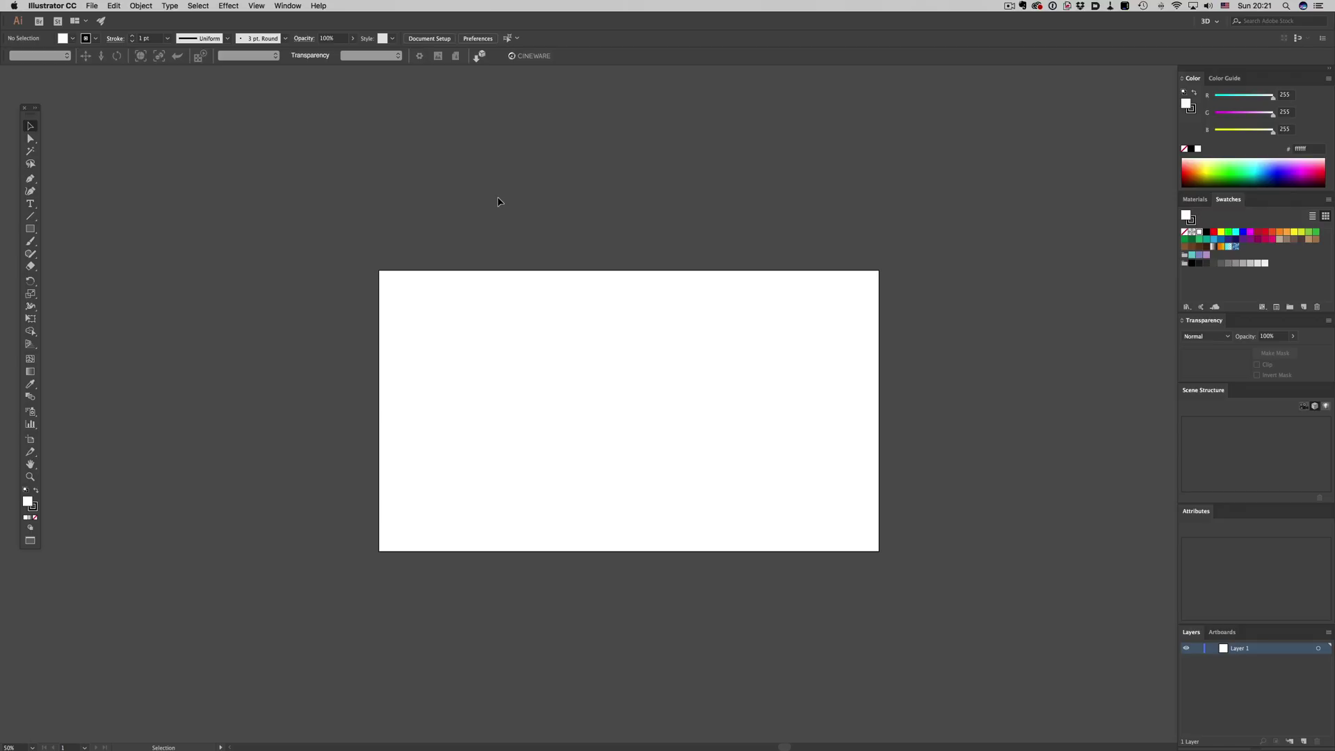
# - Place Star.c4d across the whole artboard and orbit the camera around the two stars
pyautogui.click(94, 8)
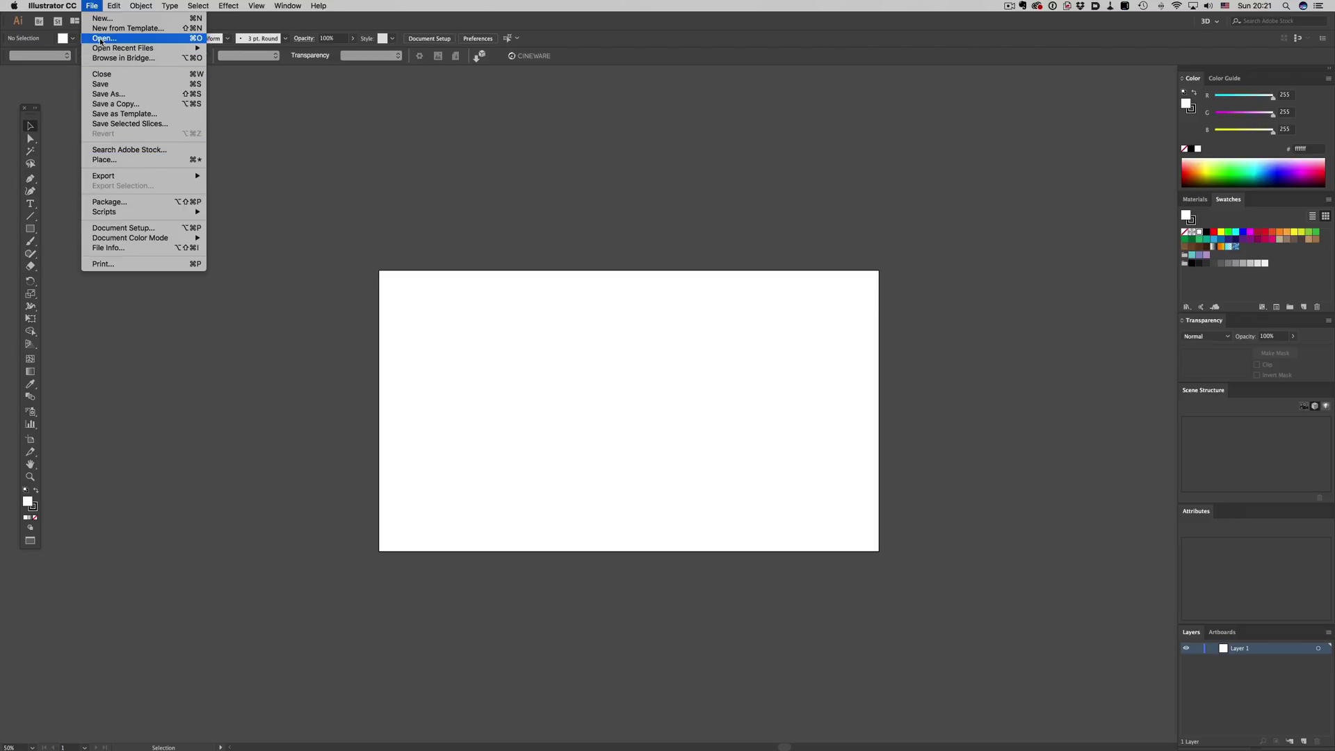
pyautogui.click(127, 162)
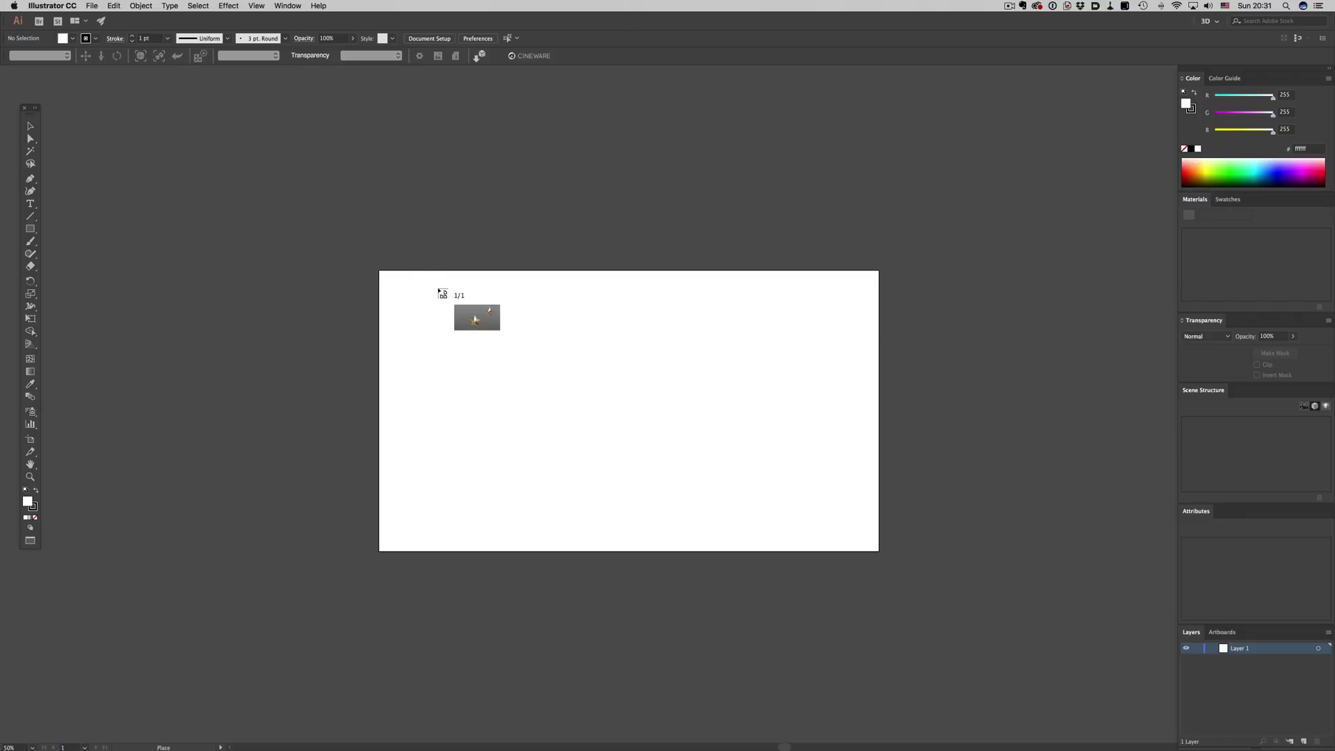
pyautogui.moveTo(379, 271); pyautogui.dragTo(879, 551)
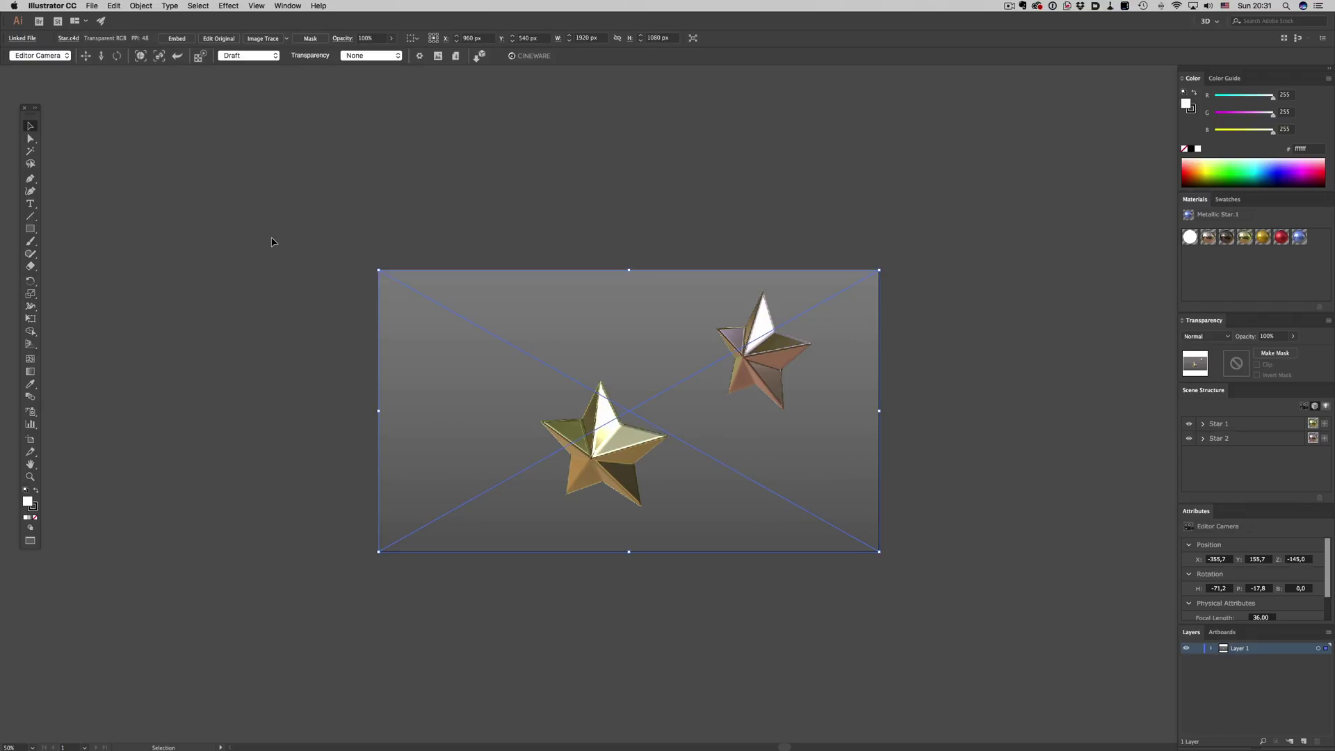
pyautogui.moveTo(123, 58); pyautogui.dragTo(178, 57)
pyautogui.click(61, 55)
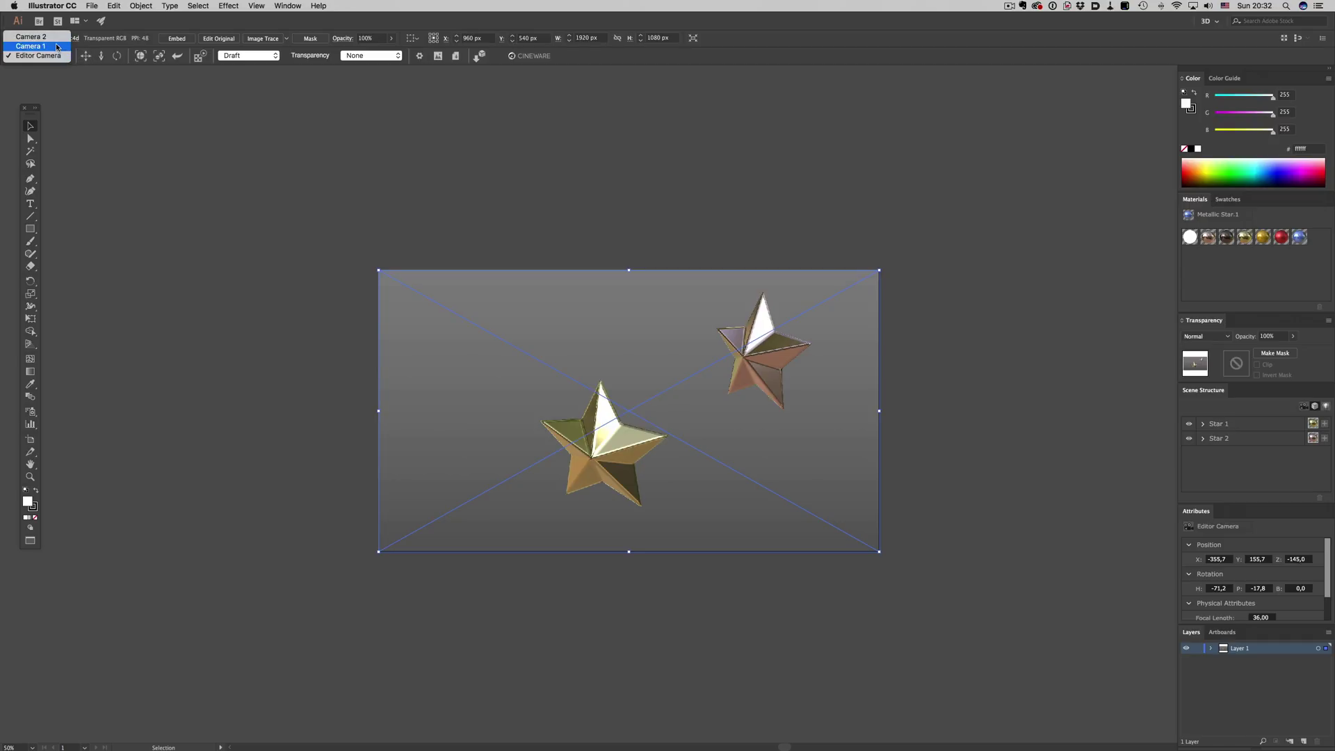
pyautogui.click(57, 47)
pyautogui.click(38, 56)
pyautogui.click(68, 69)
pyautogui.click(66, 61)
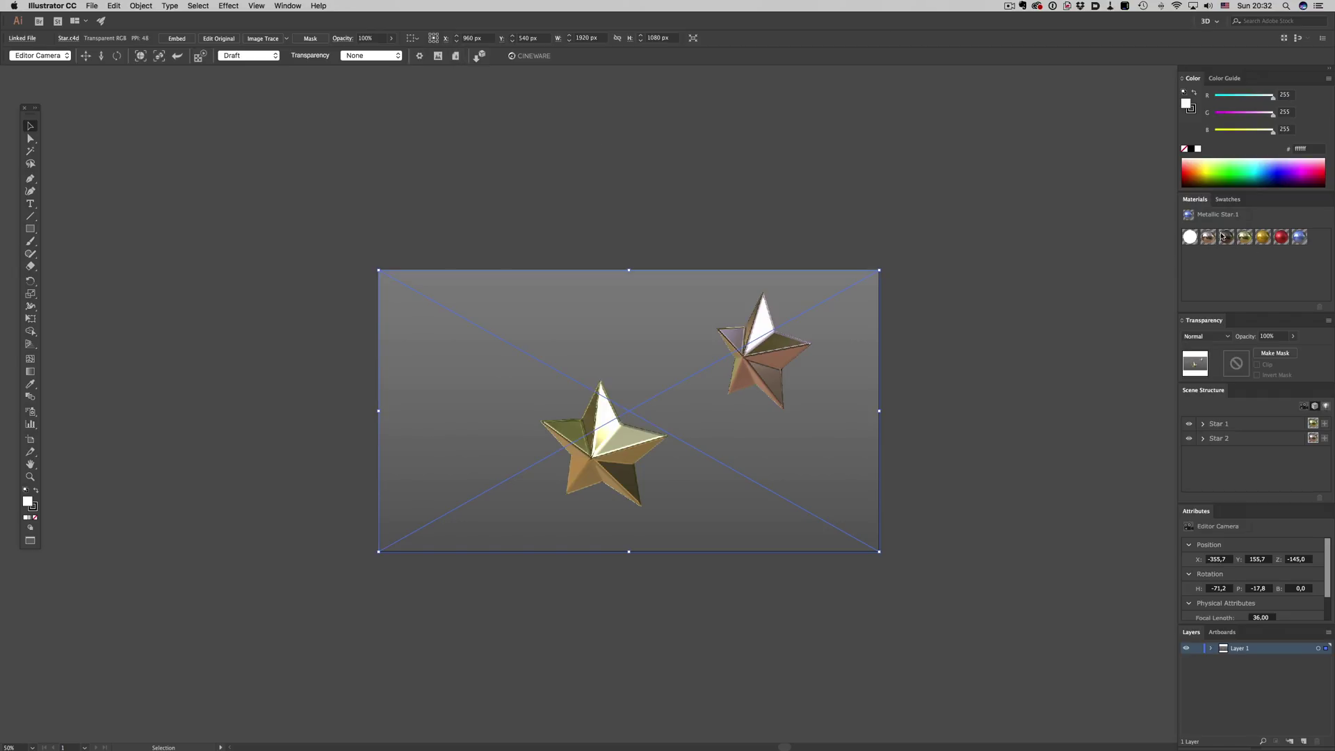
pyautogui.click(1228, 199)
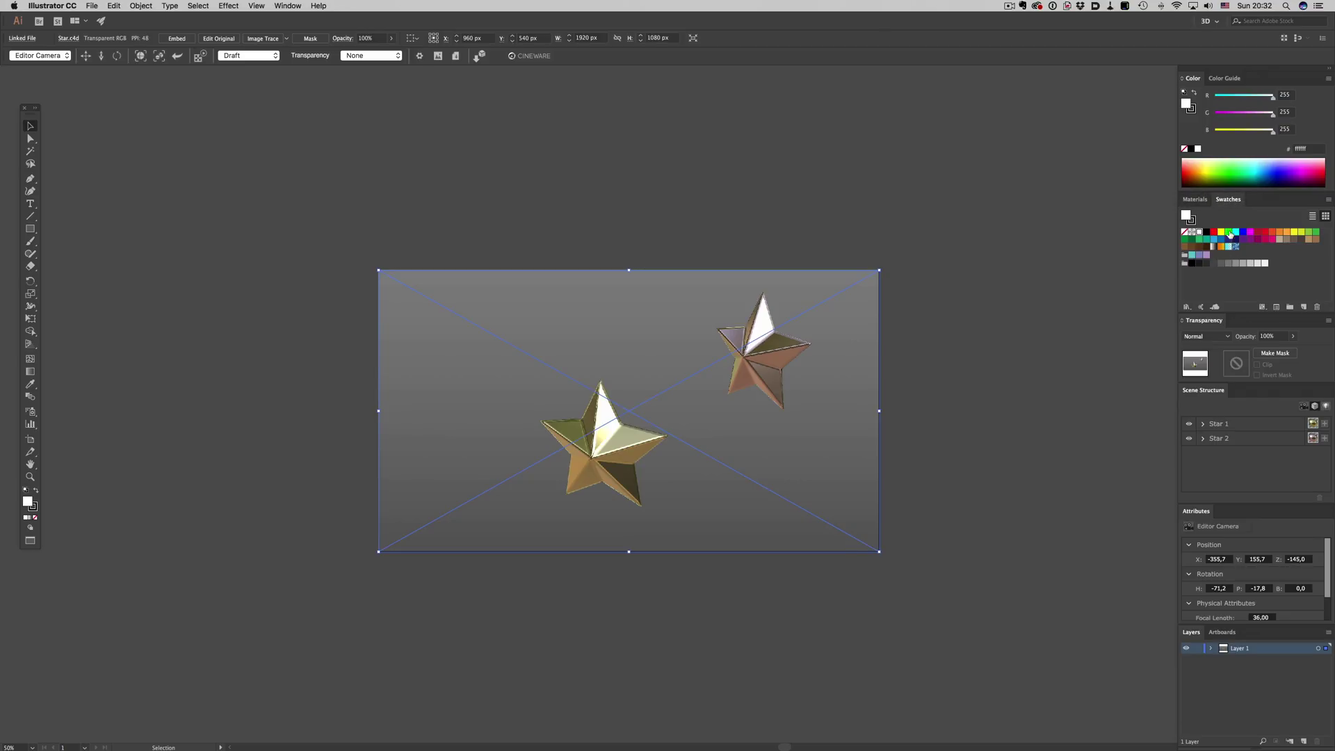
pyautogui.click(1205, 202)
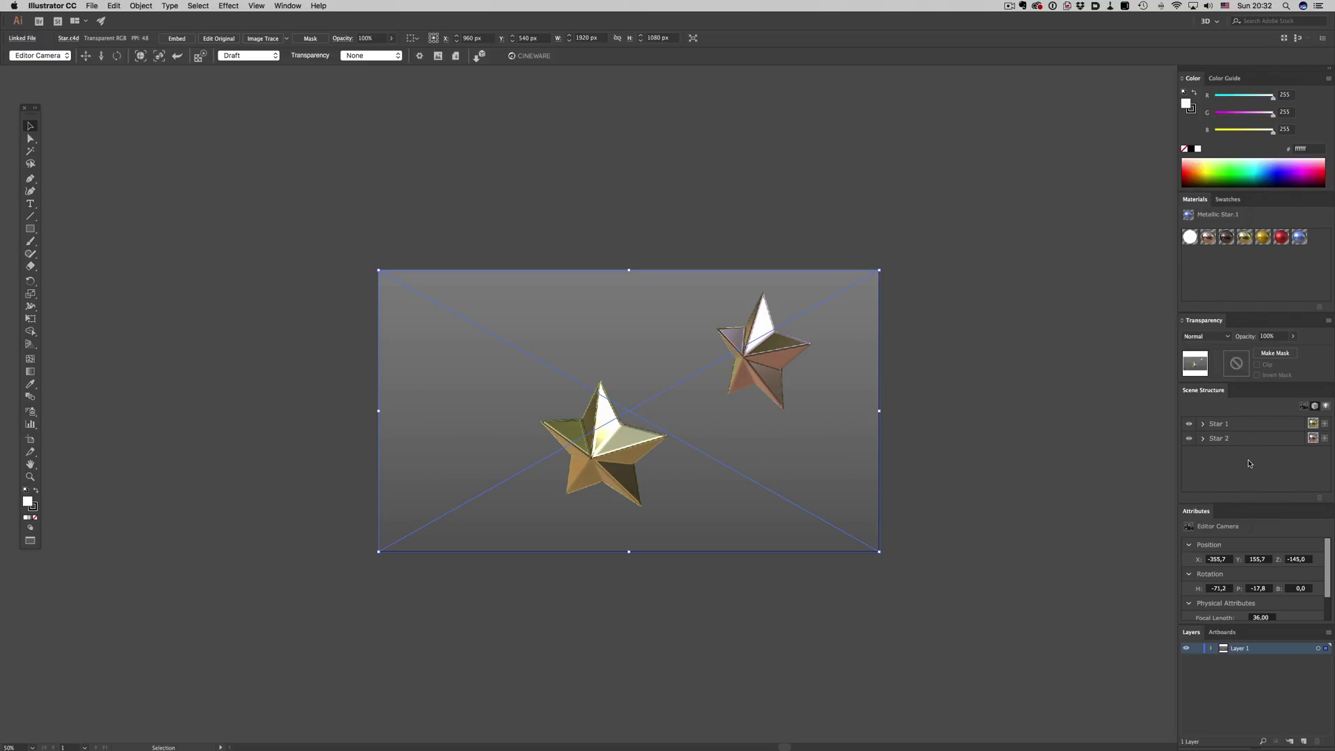
# - Toggle Star 1's visibility, then enable Camera 2 from the scene's camera list
pyautogui.click(1188, 424)
pyautogui.click(1188, 425)
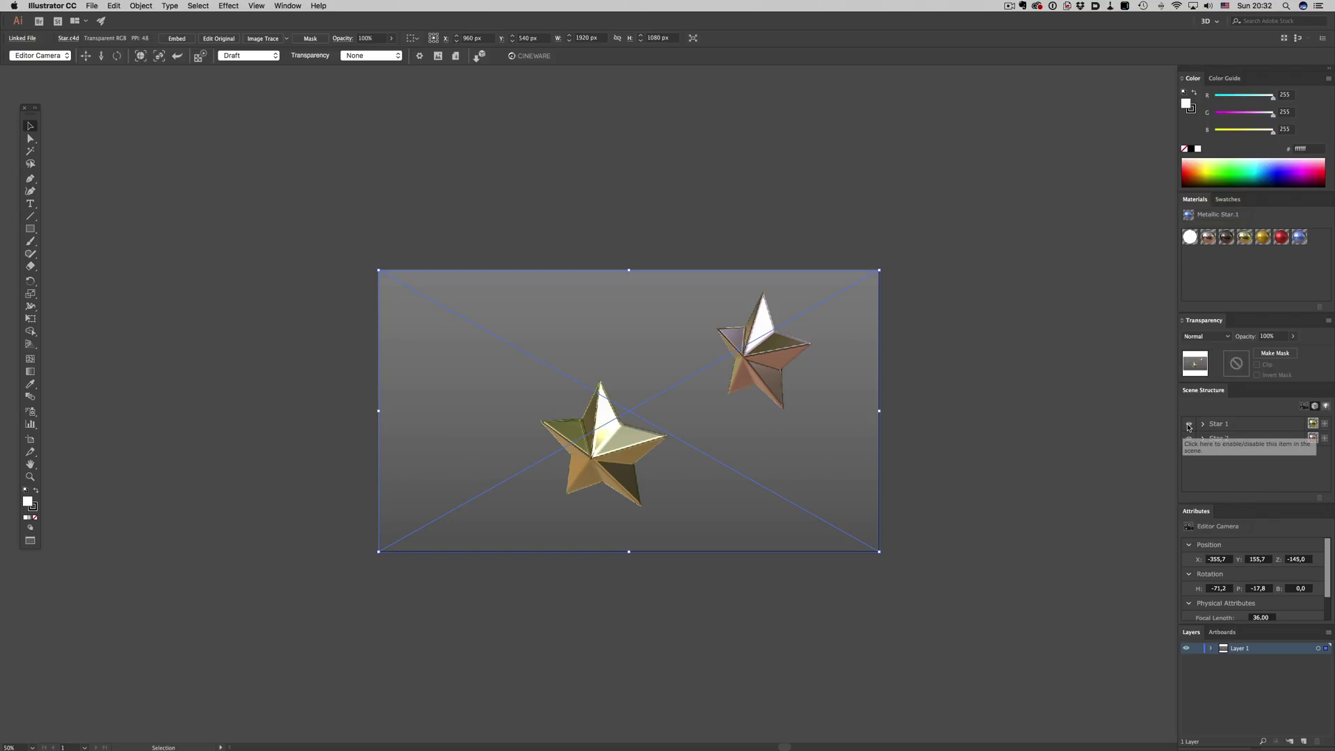
pyautogui.click(1302, 406)
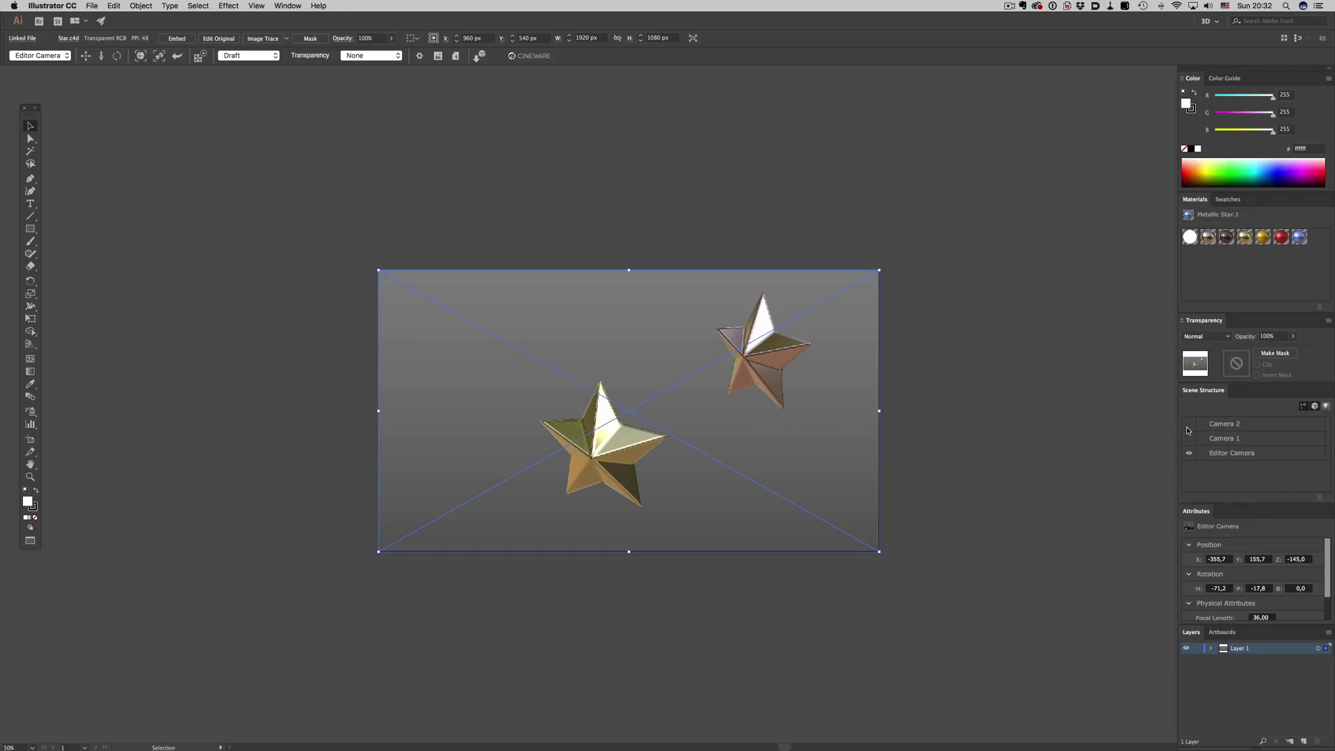
pyautogui.click(1187, 425)
pyautogui.click(1325, 406)
pyautogui.click(1304, 407)
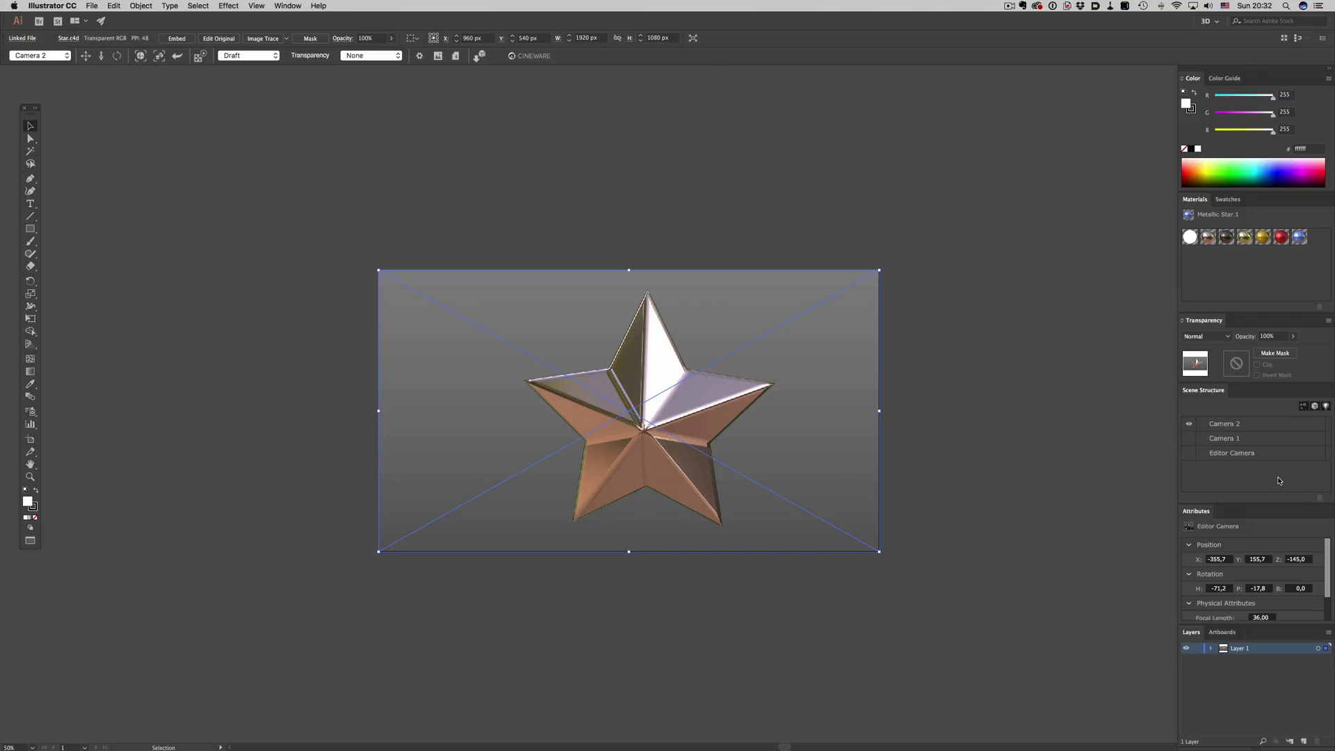
# - Inspect Camera 2 and Star 1, collapsing Star 1's position and rotation attributes
pyautogui.click(1275, 424)
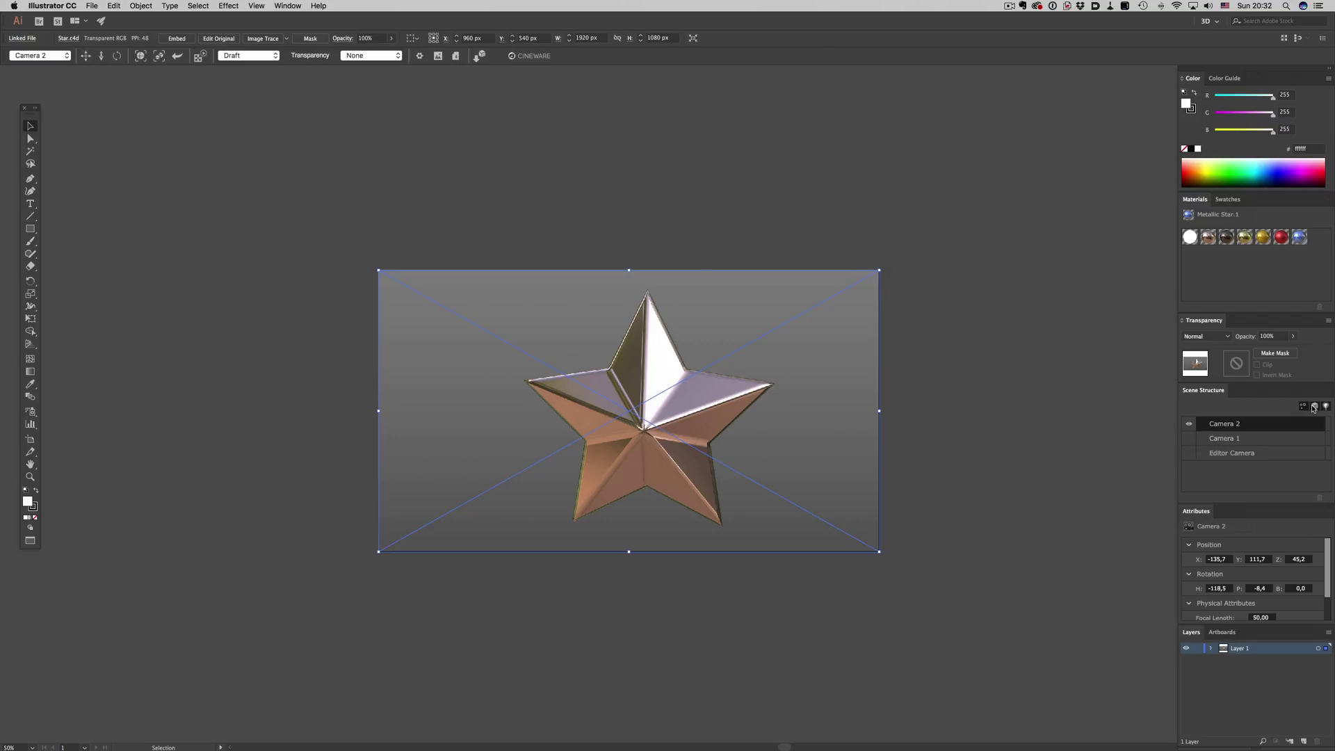
pyautogui.click(1314, 406)
pyautogui.click(1229, 423)
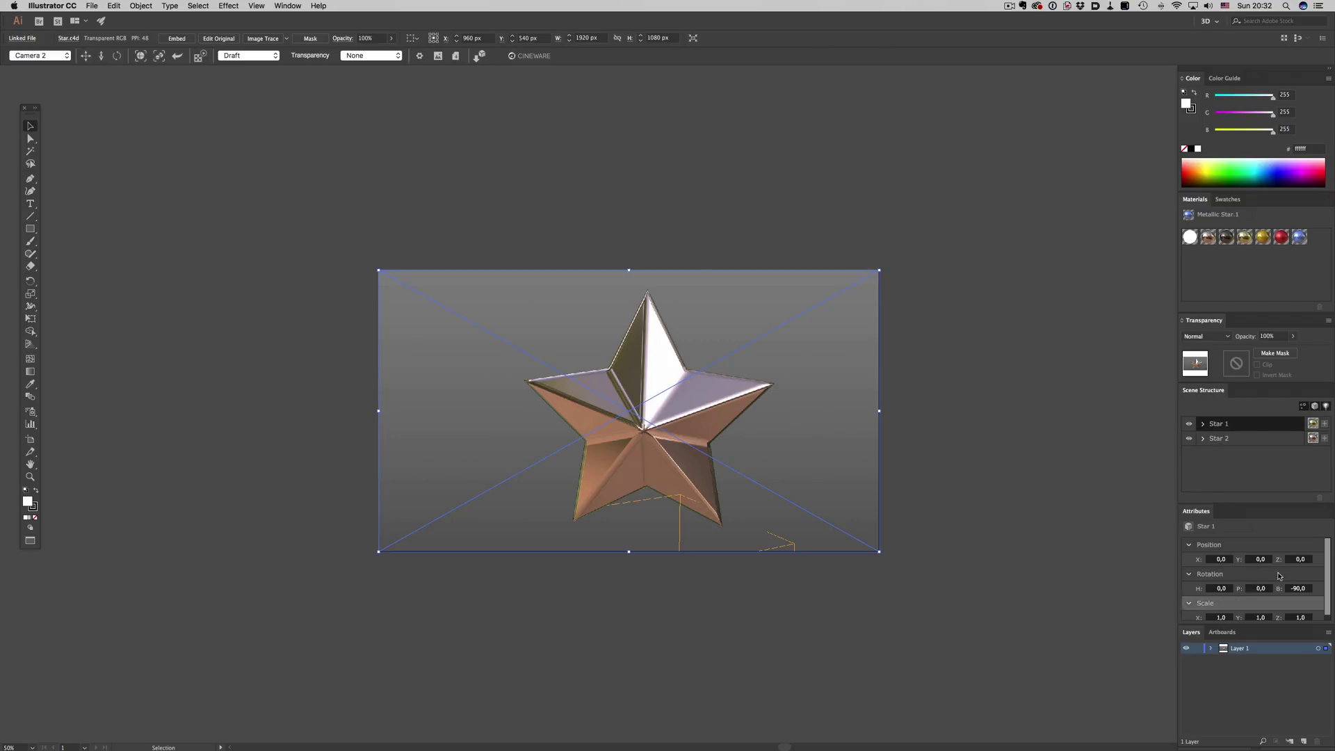
pyautogui.click(1208, 545)
pyautogui.click(1208, 558)
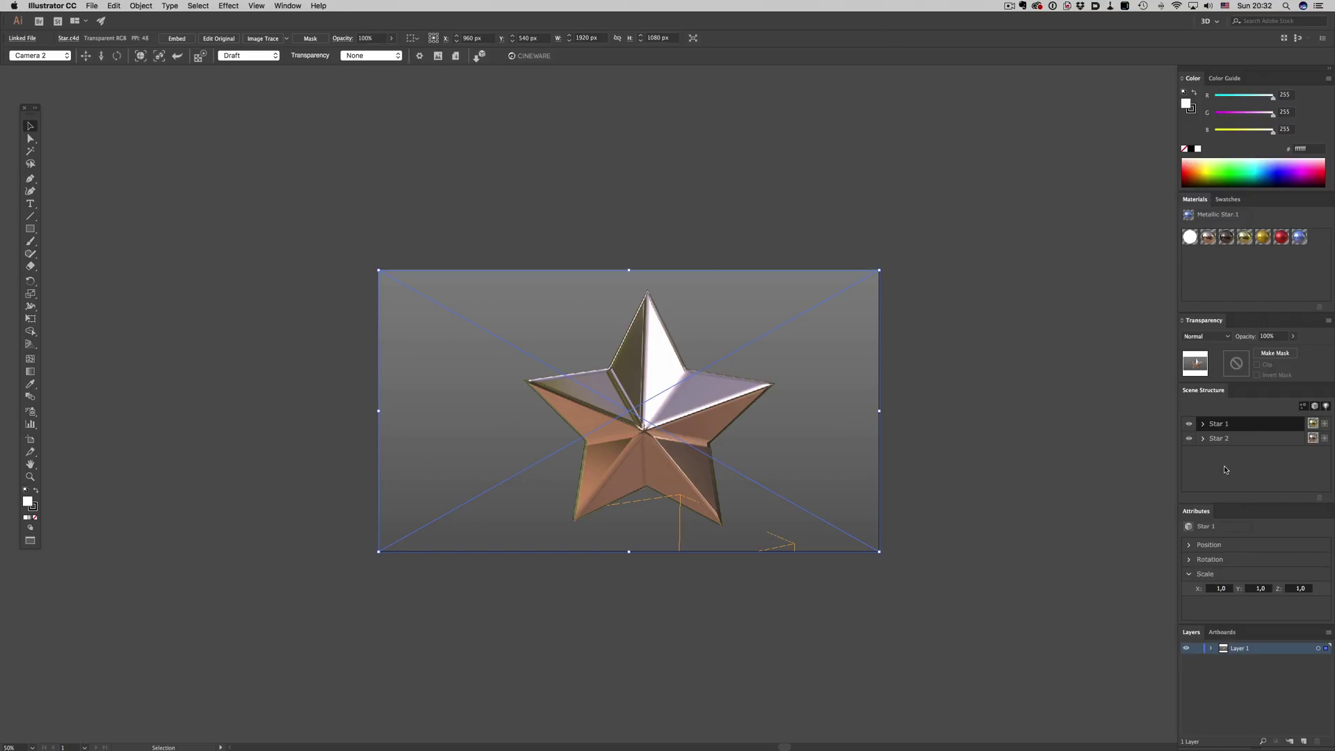
pyautogui.click(1224, 469)
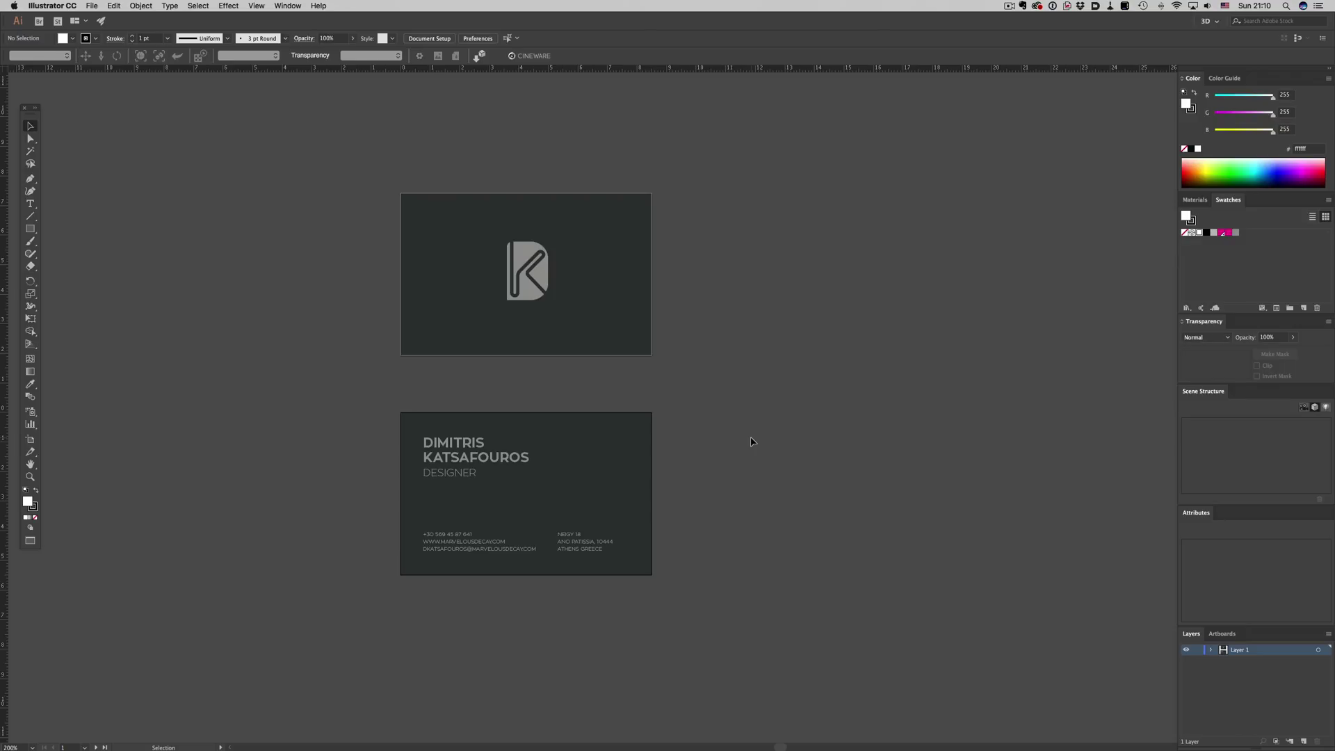
# - In Cinema 4D, open Business Card 5V3 from the V popup's Projects list, then return to Illustrator
pyautogui.press('super+Tab')
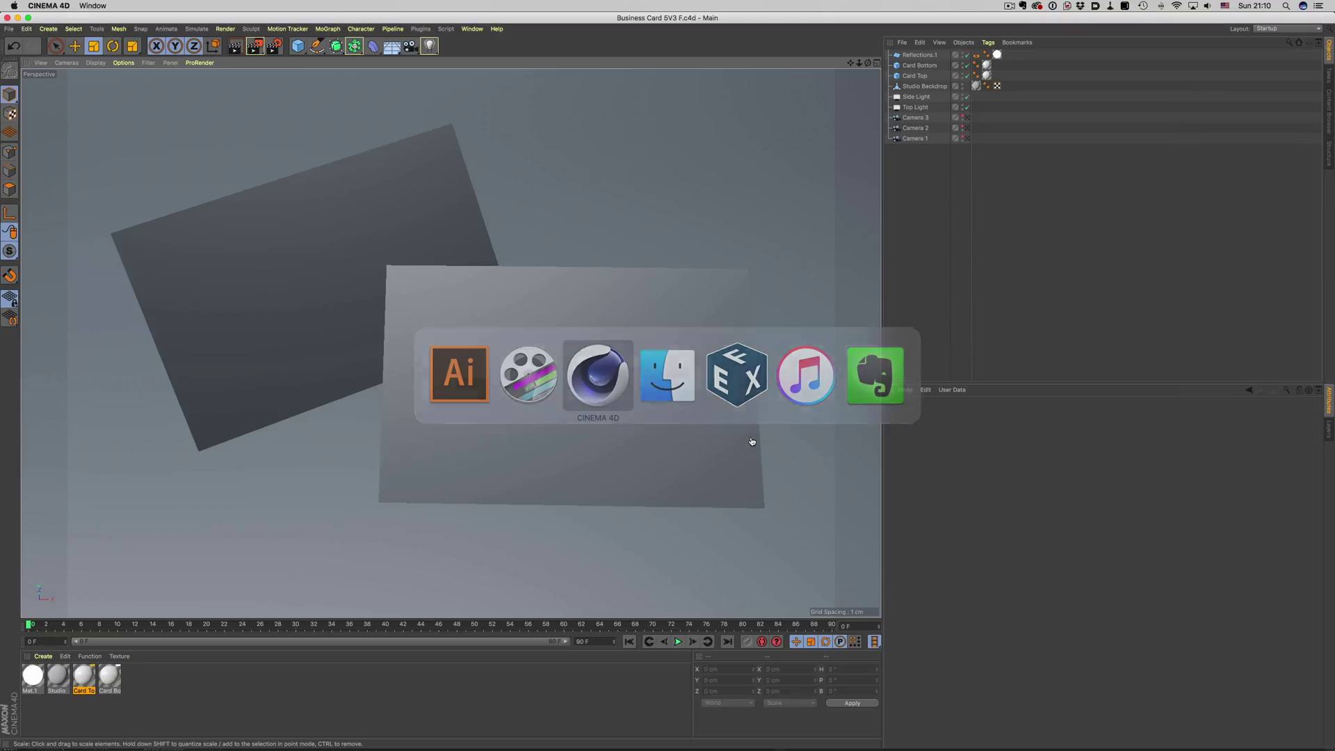
pyautogui.press('v')
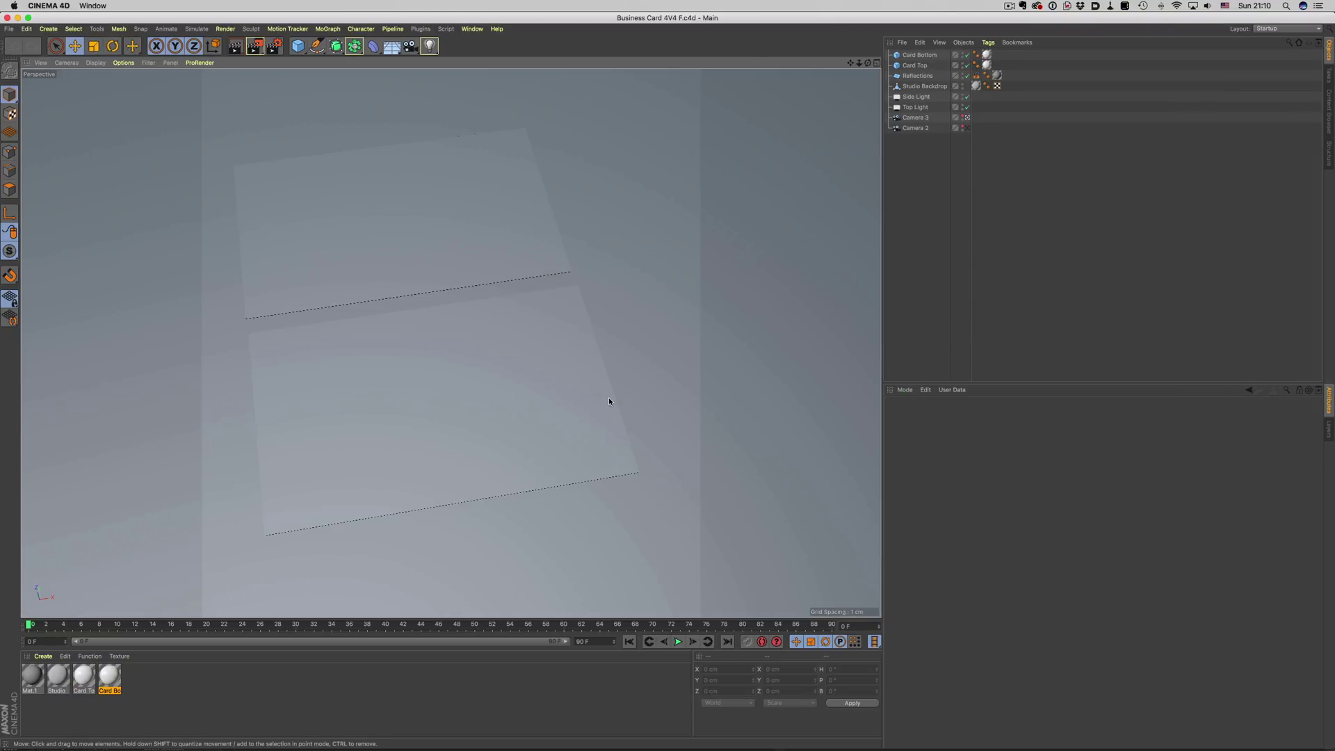
pyautogui.press('v')
pyautogui.moveTo(606, 421)
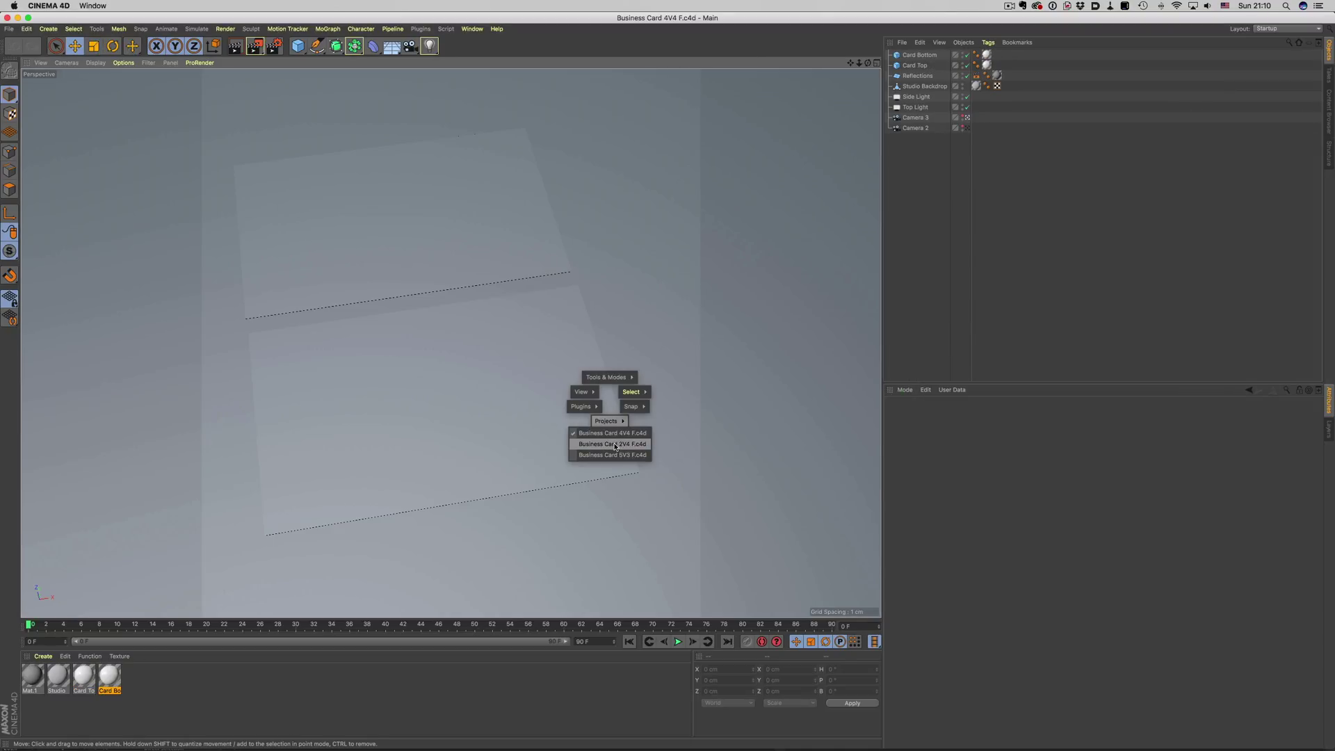
pyautogui.click(614, 446)
pyautogui.press('v')
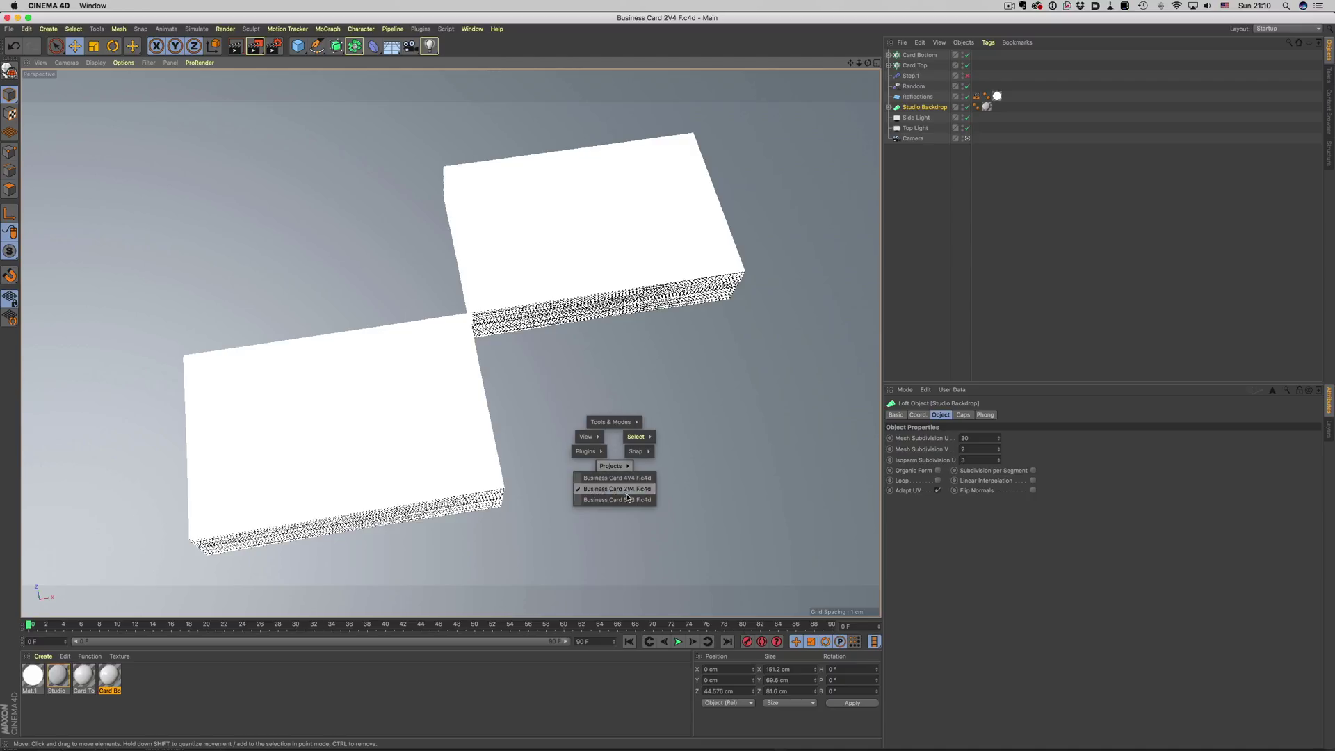
pyautogui.click(630, 501)
pyautogui.press('super+Tab')
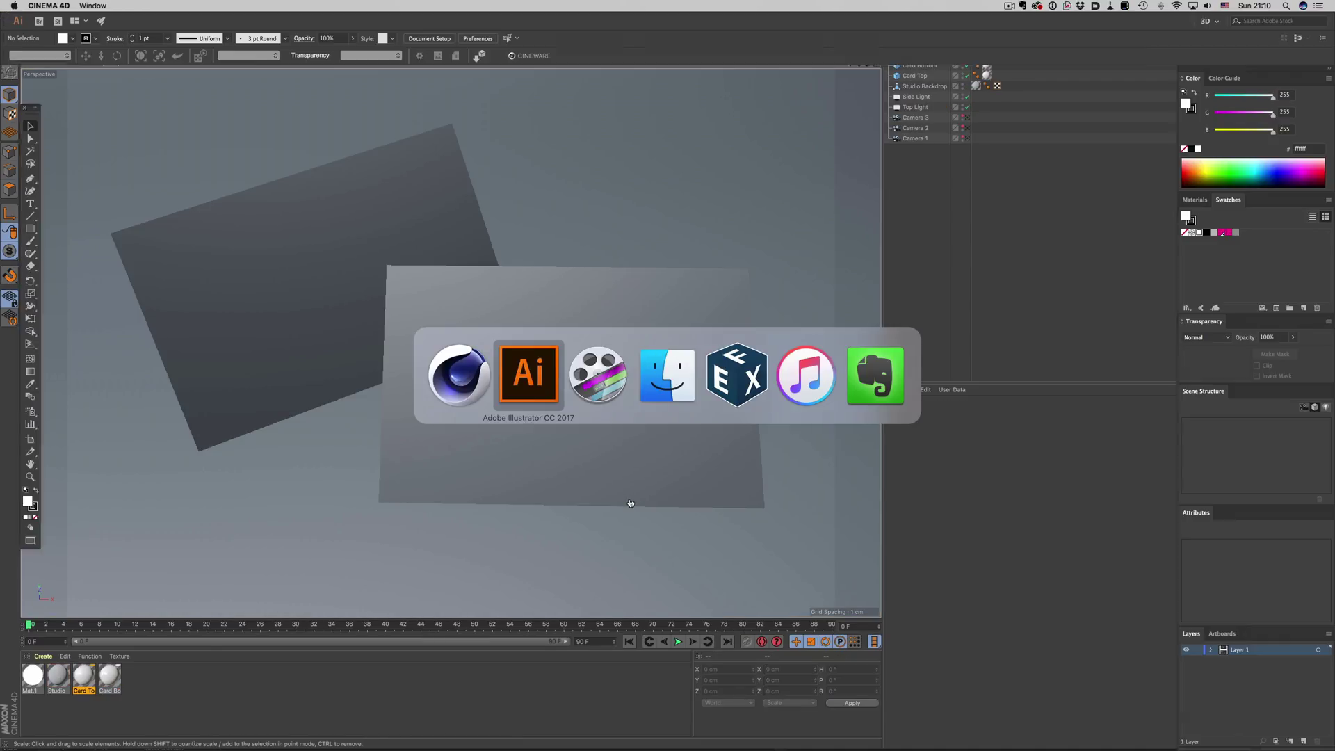
# - Place Business Card 5V3 F.c4d in a frame beside the card designs
pyautogui.click(98, 5)
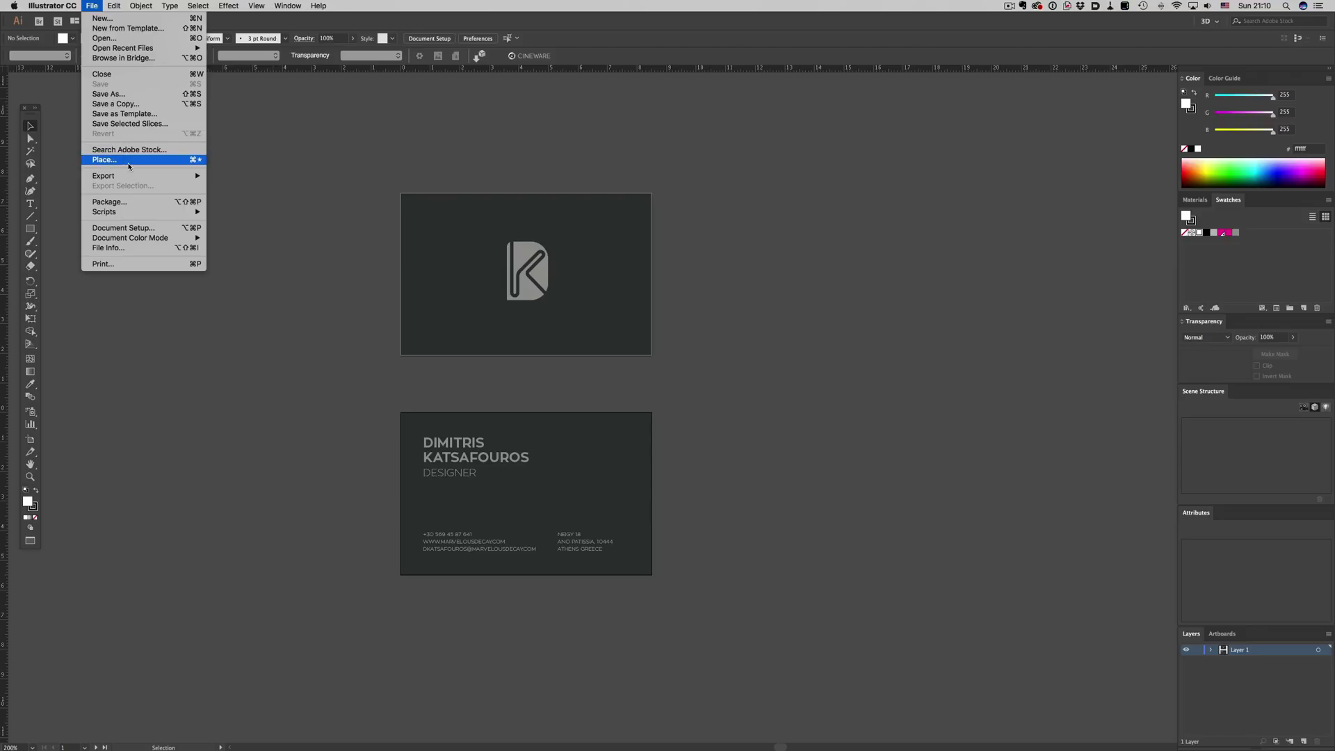
pyautogui.click(127, 161)
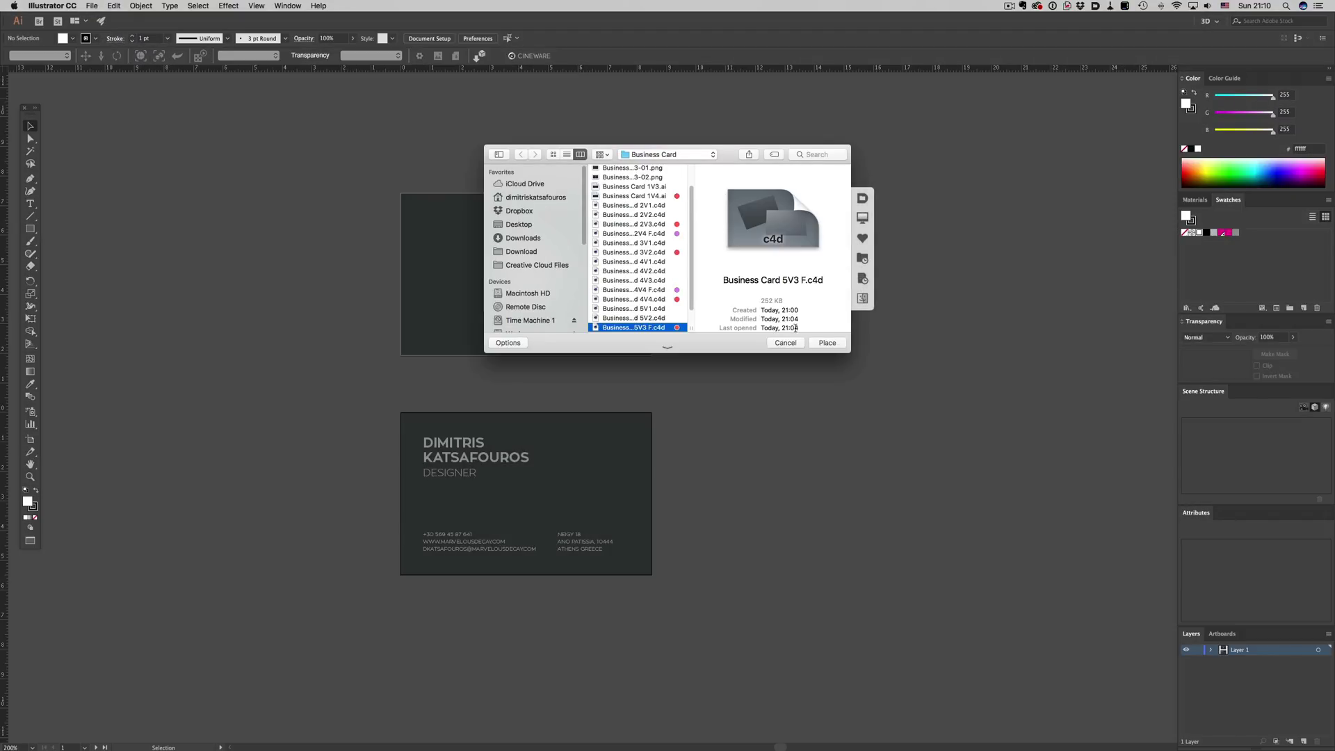
pyautogui.click(828, 343)
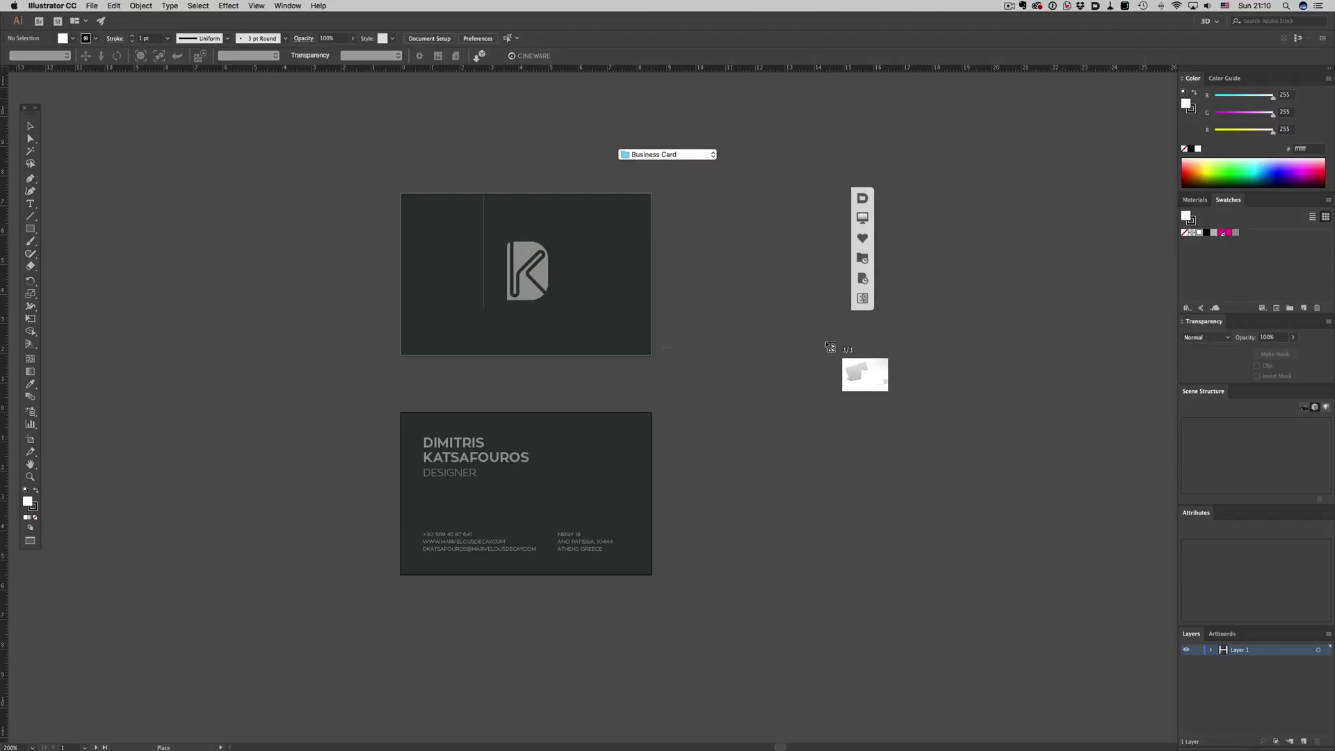
pyautogui.moveTo(681, 209); pyautogui.dragTo(1147, 541)
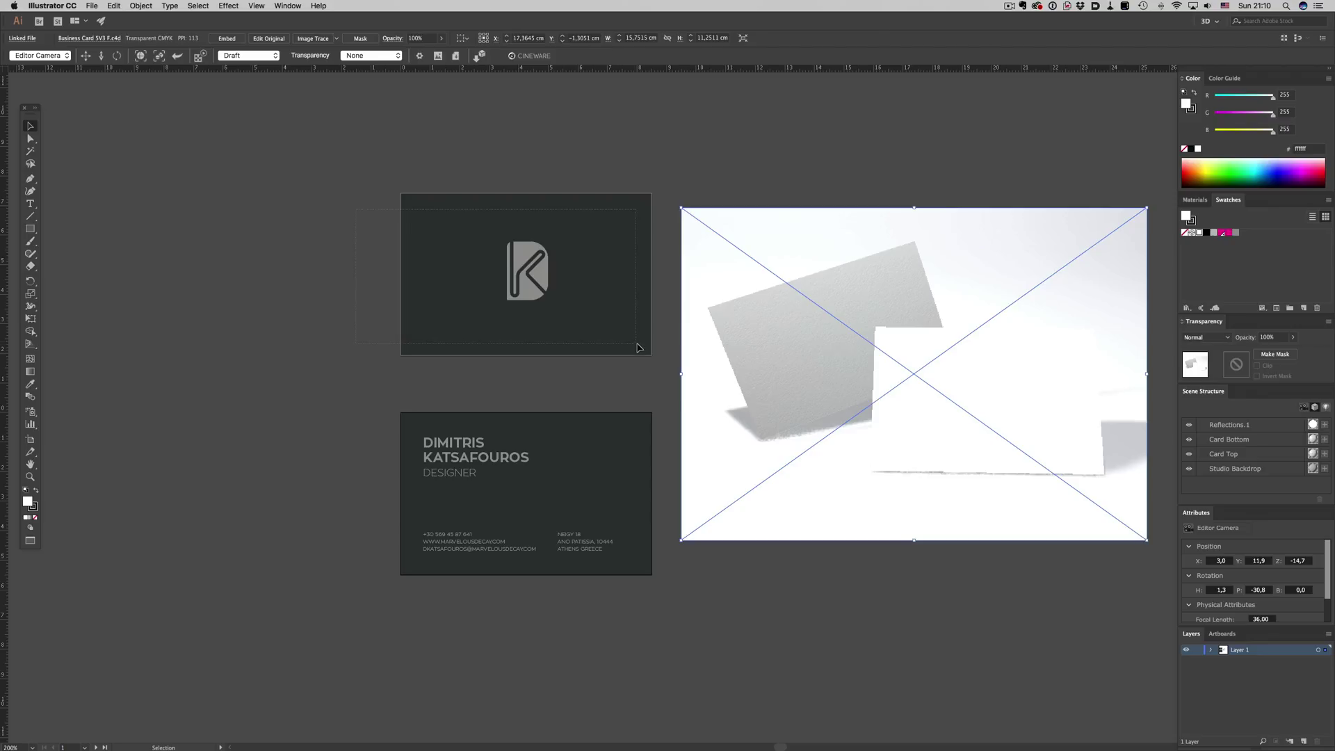
# - Map the front card artwork onto Card Top and the back artwork onto Card Bottom
pyautogui.click(638, 347)
pyautogui.moveTo(566, 298); pyautogui.dragTo(1215, 461)
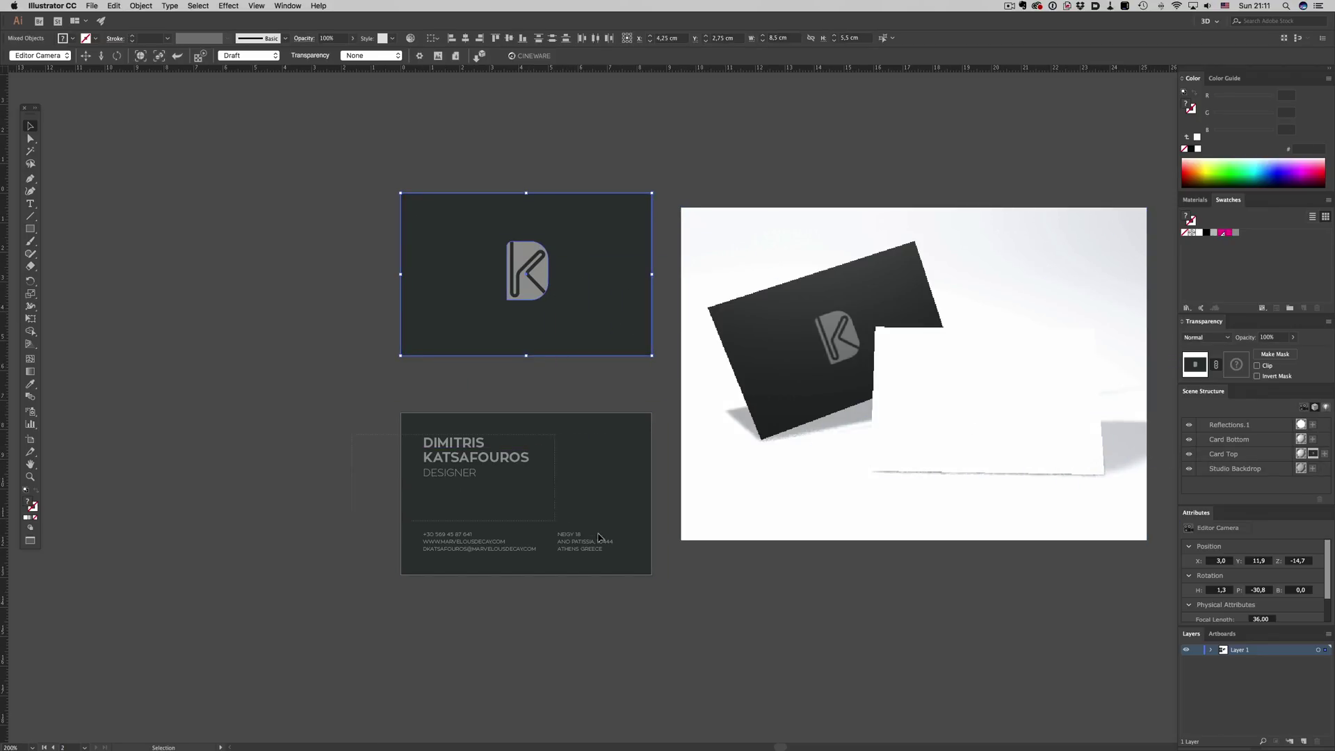
pyautogui.click(636, 570)
pyautogui.moveTo(588, 480); pyautogui.dragTo(1218, 441)
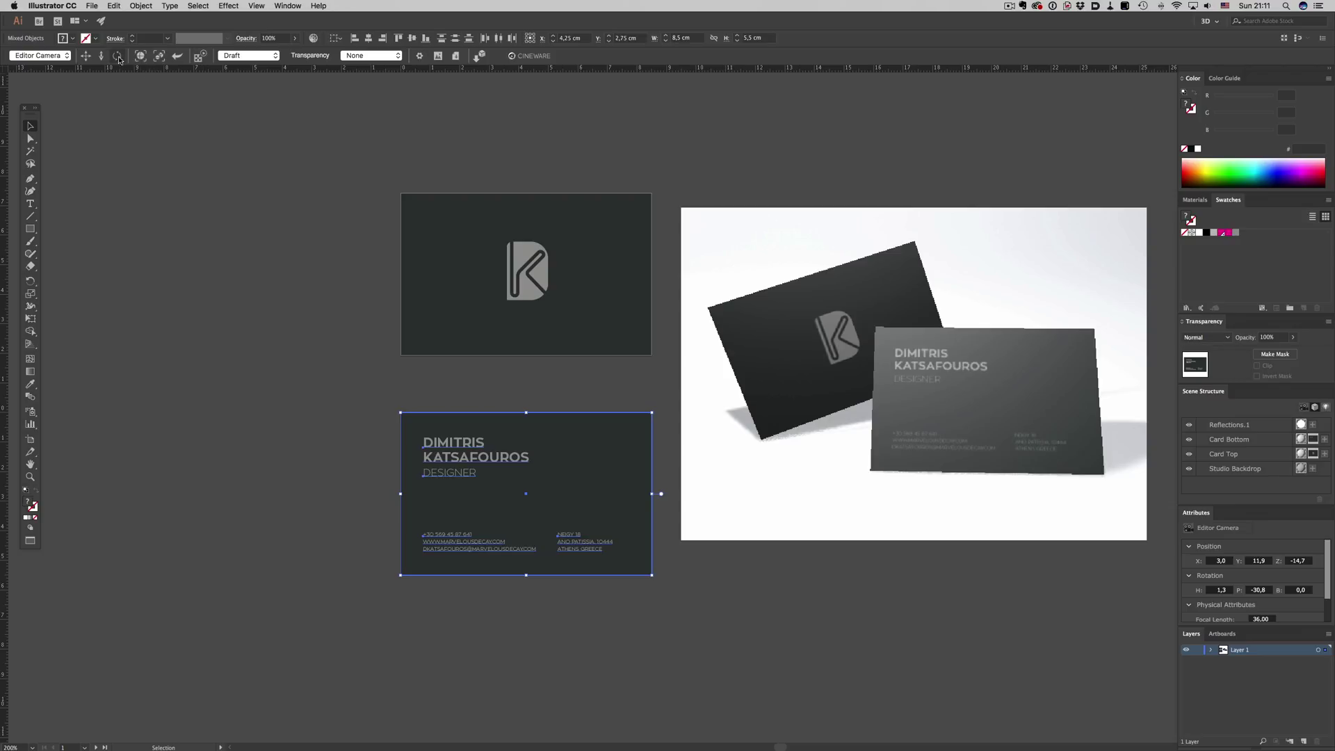
# - Orbit the card preview, reset the camera, and pull it back so the cards look smaller
pyautogui.click(198, 58)
pyautogui.moveTo(198, 61); pyautogui.dragTo(348, 3)
pyautogui.click(177, 58)
pyautogui.moveTo(101, 58); pyautogui.dragTo(101, 62)
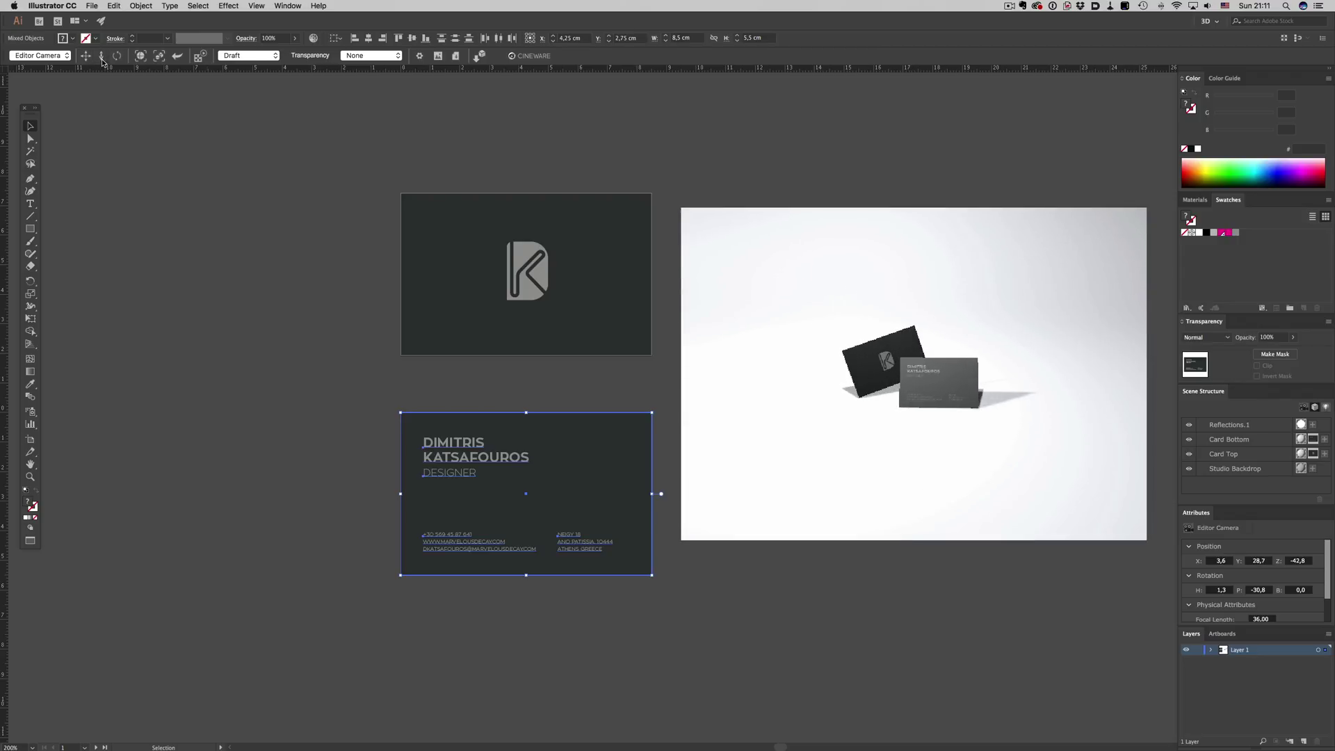
# - Scale the cube down to a small box in Cinema 4D and save the scene
pyautogui.click(175, 57)
pyautogui.press('super+Tab')
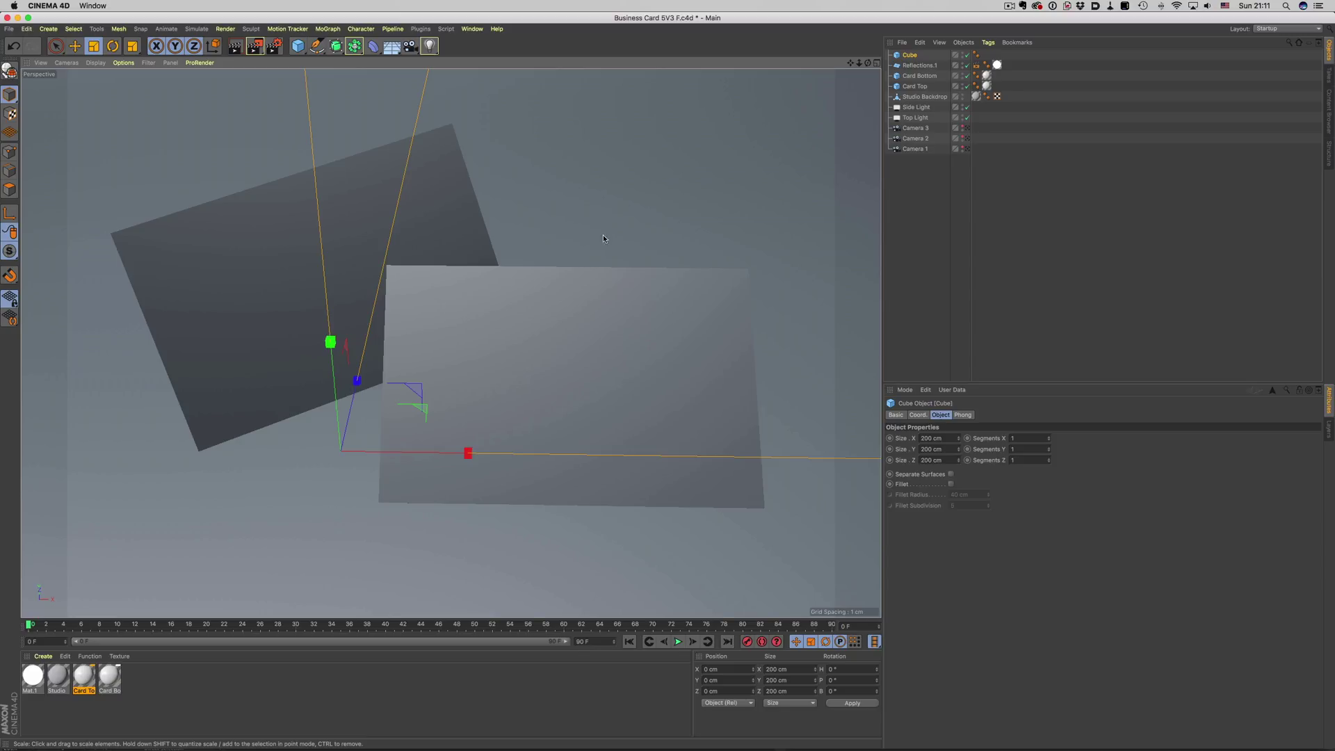
pyautogui.moveTo(610, 240); pyautogui.dragTo(293, 402)
pyautogui.press('super+s')
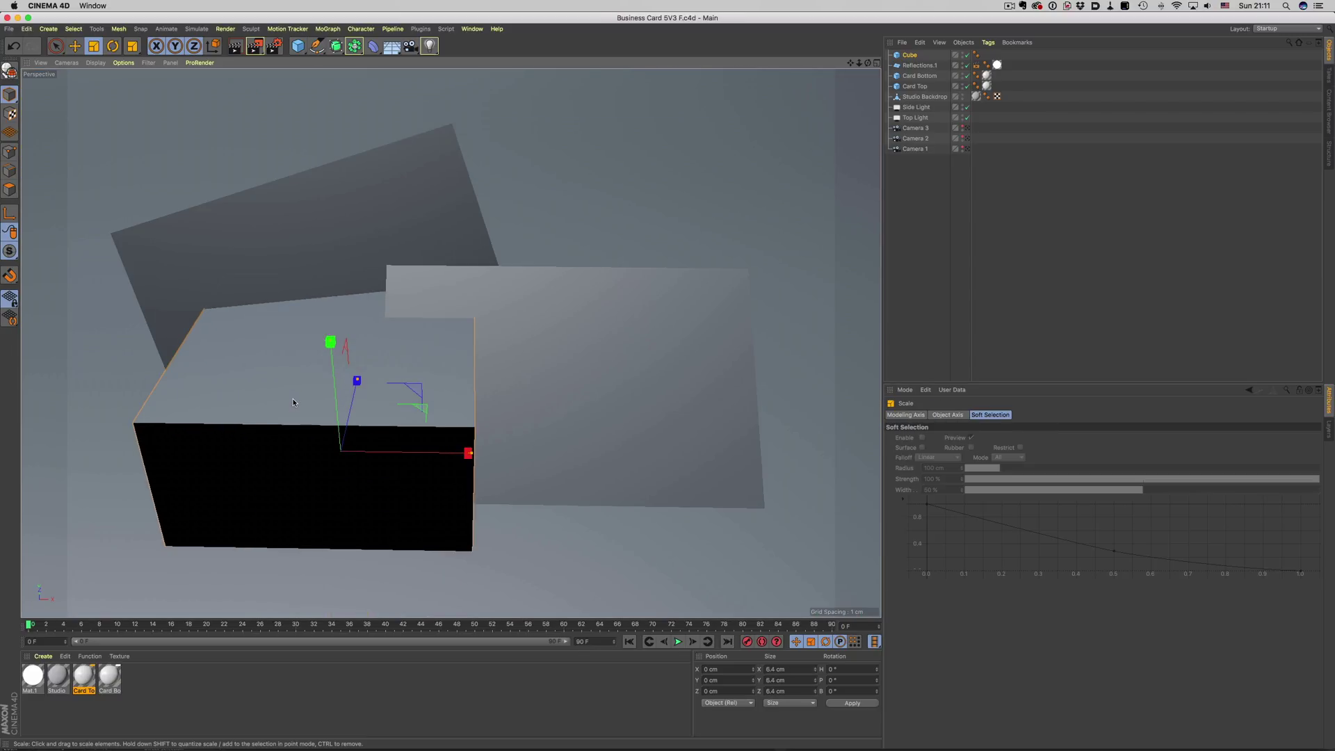
pyautogui.press('super+Tab')
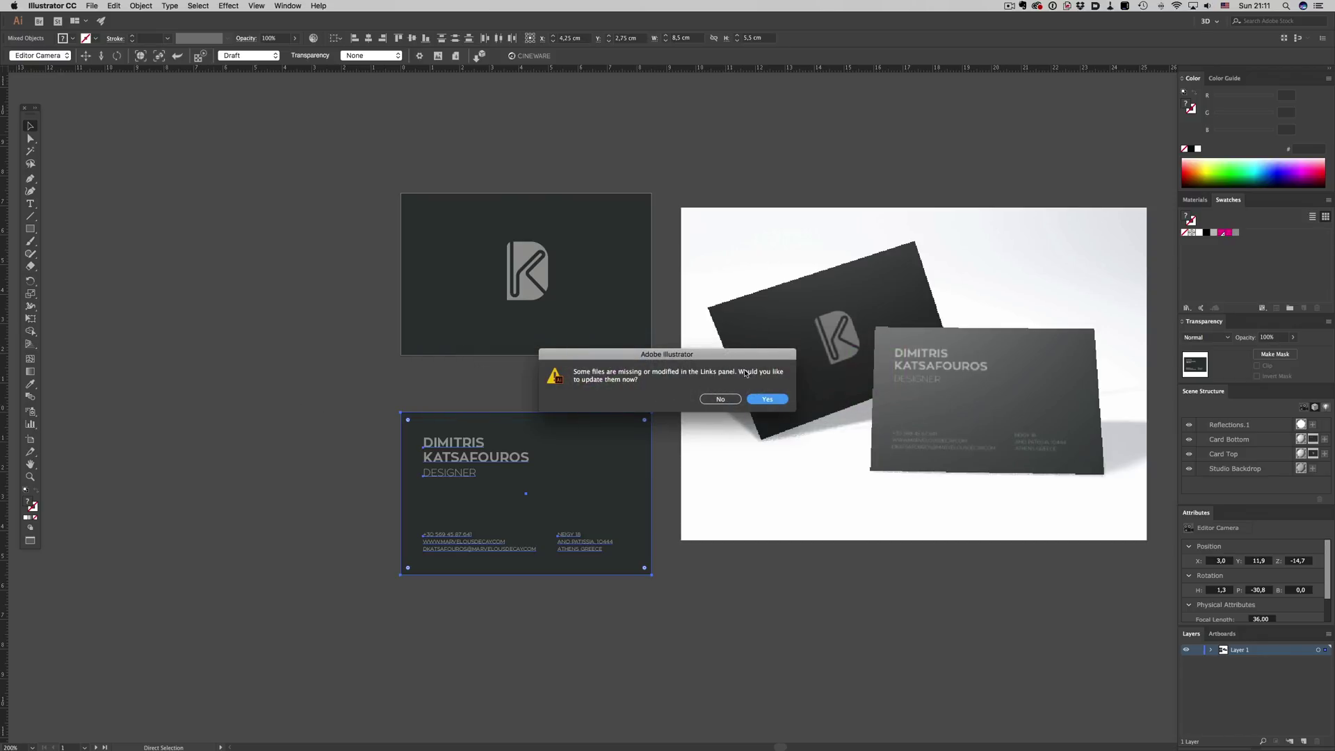
# - Accept the link update, delete the cube in Cinema 4D, then accept the update again
pyautogui.click(769, 399)
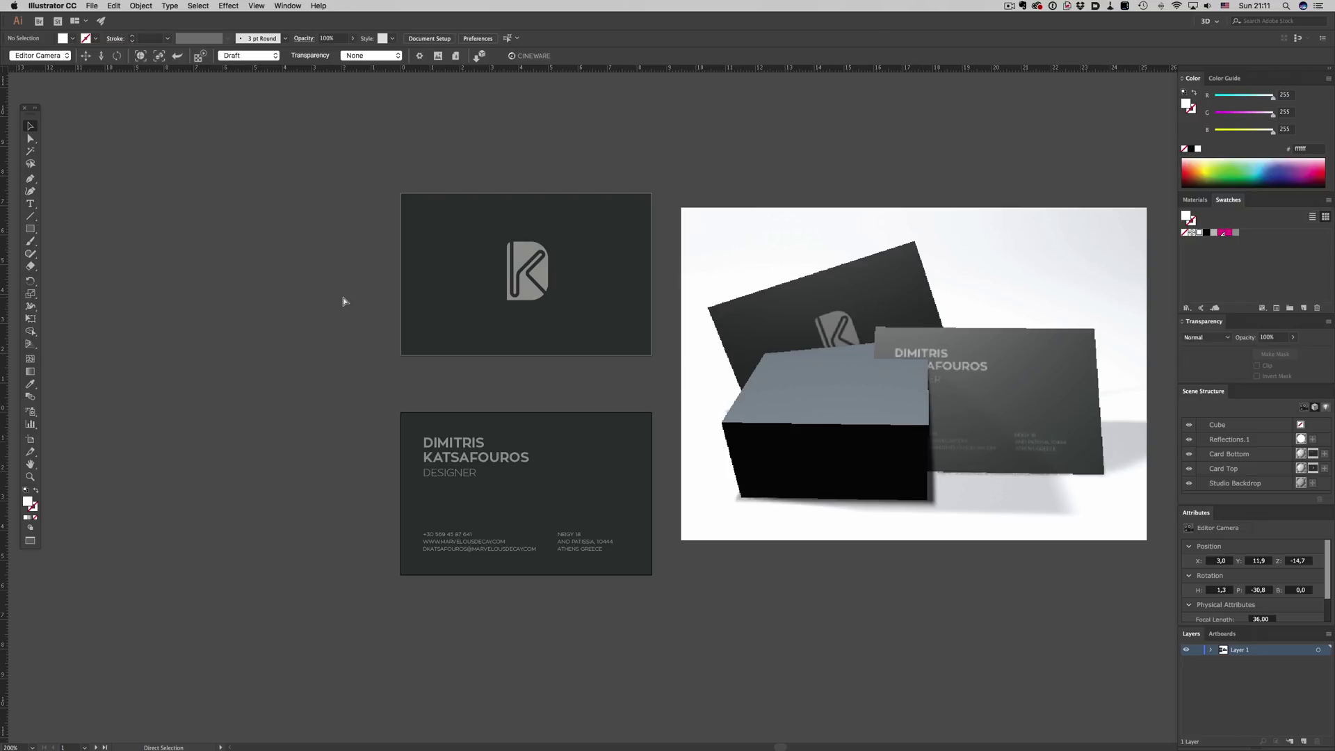
pyautogui.press('super+Tab')
pyautogui.press('Delete')
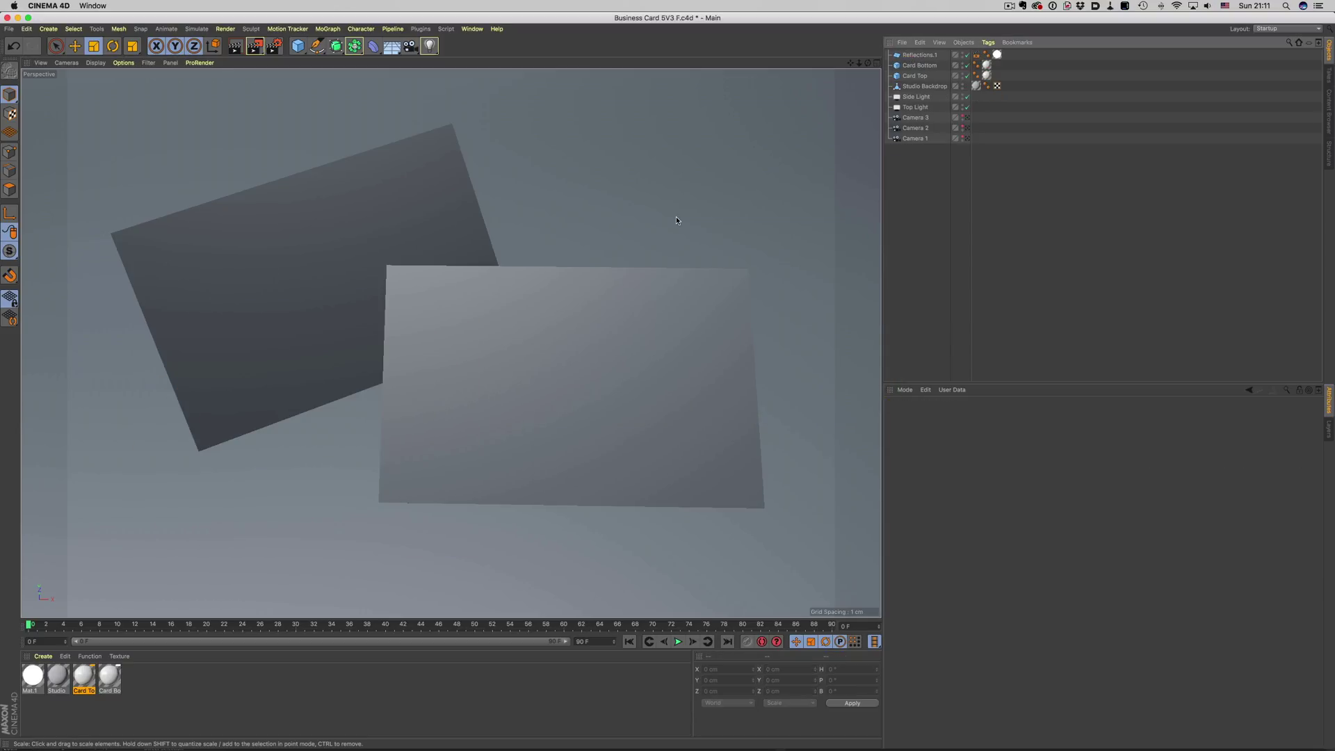
pyautogui.press('super+Tab')
pyautogui.click(769, 400)
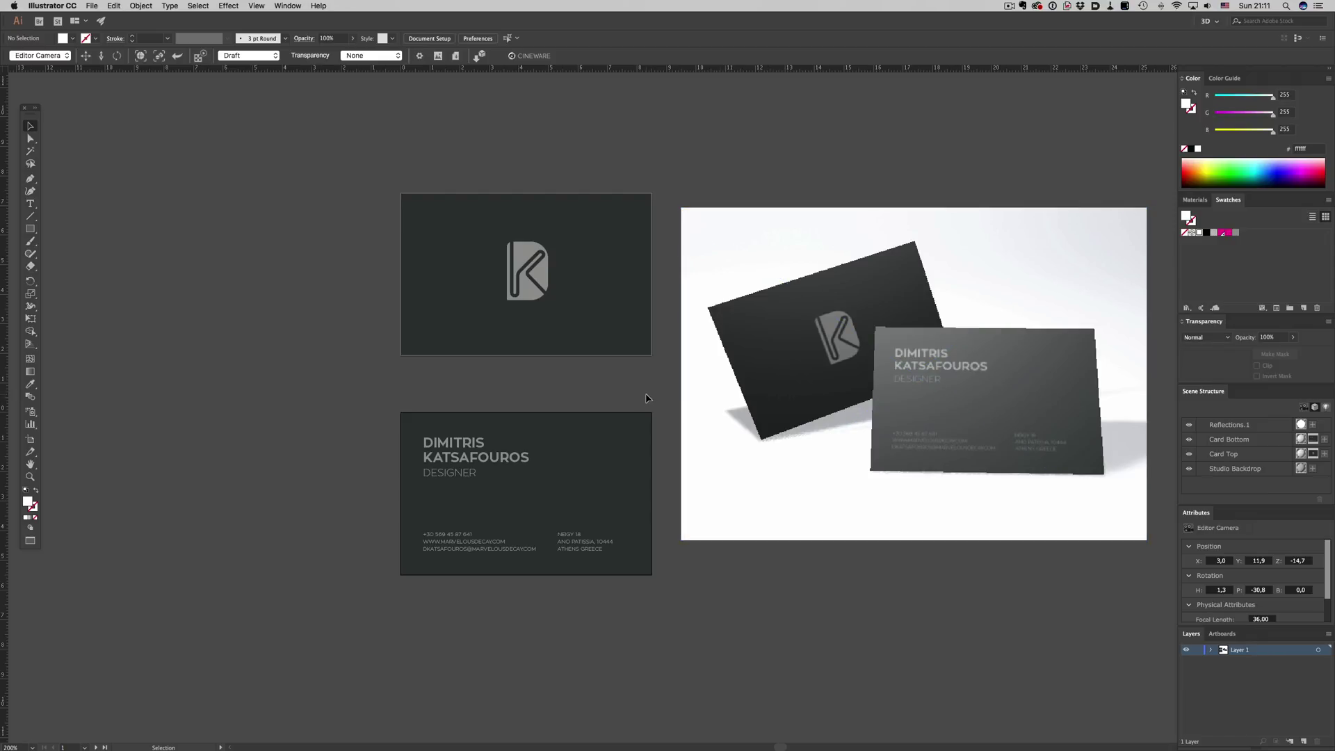
# - Fill the front card background with magenta and the K logo with White
pyautogui.click(639, 300)
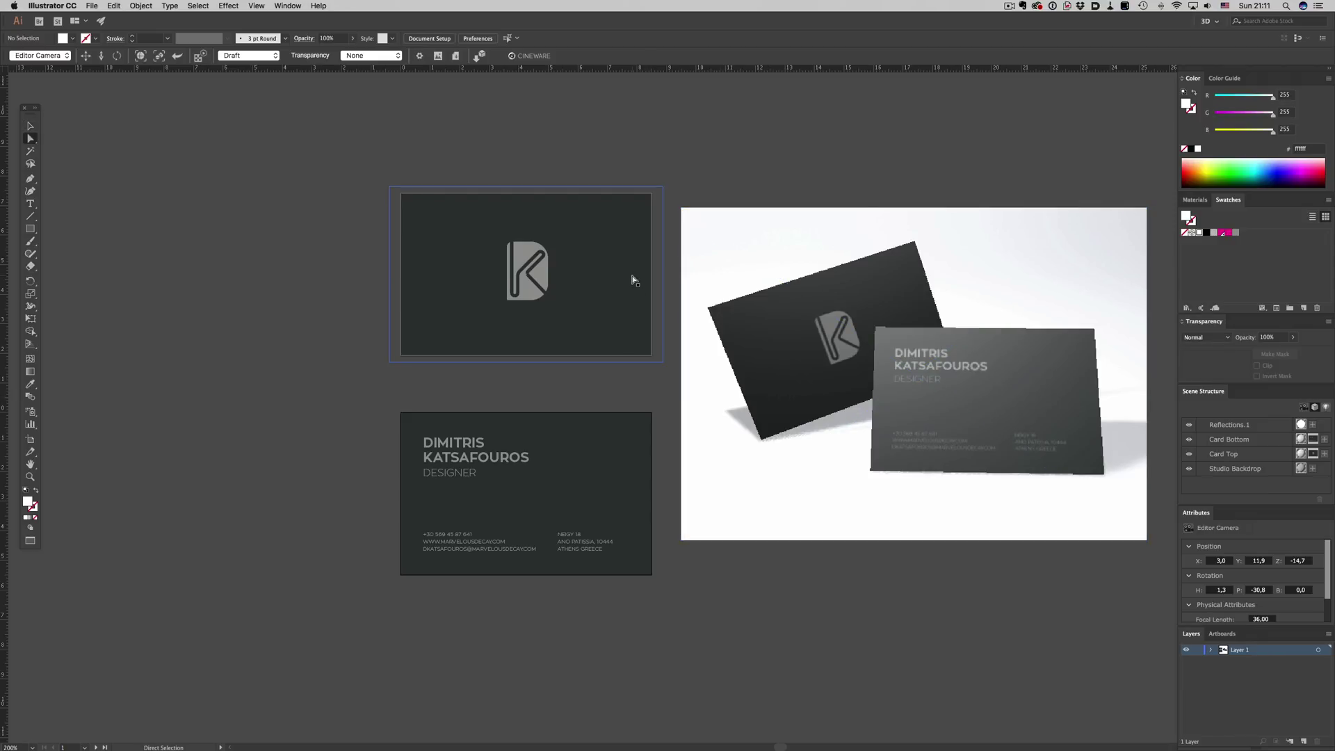
pyautogui.click(1228, 235)
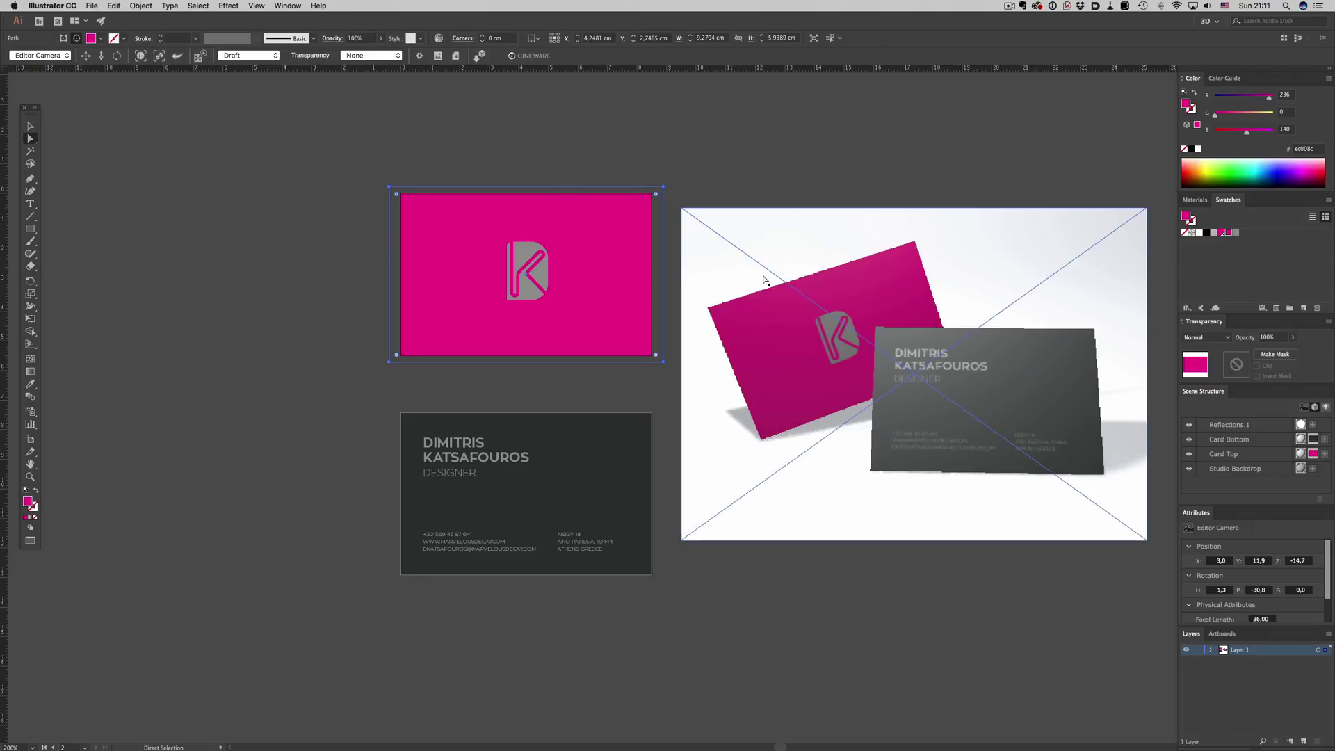
pyautogui.click(529, 250)
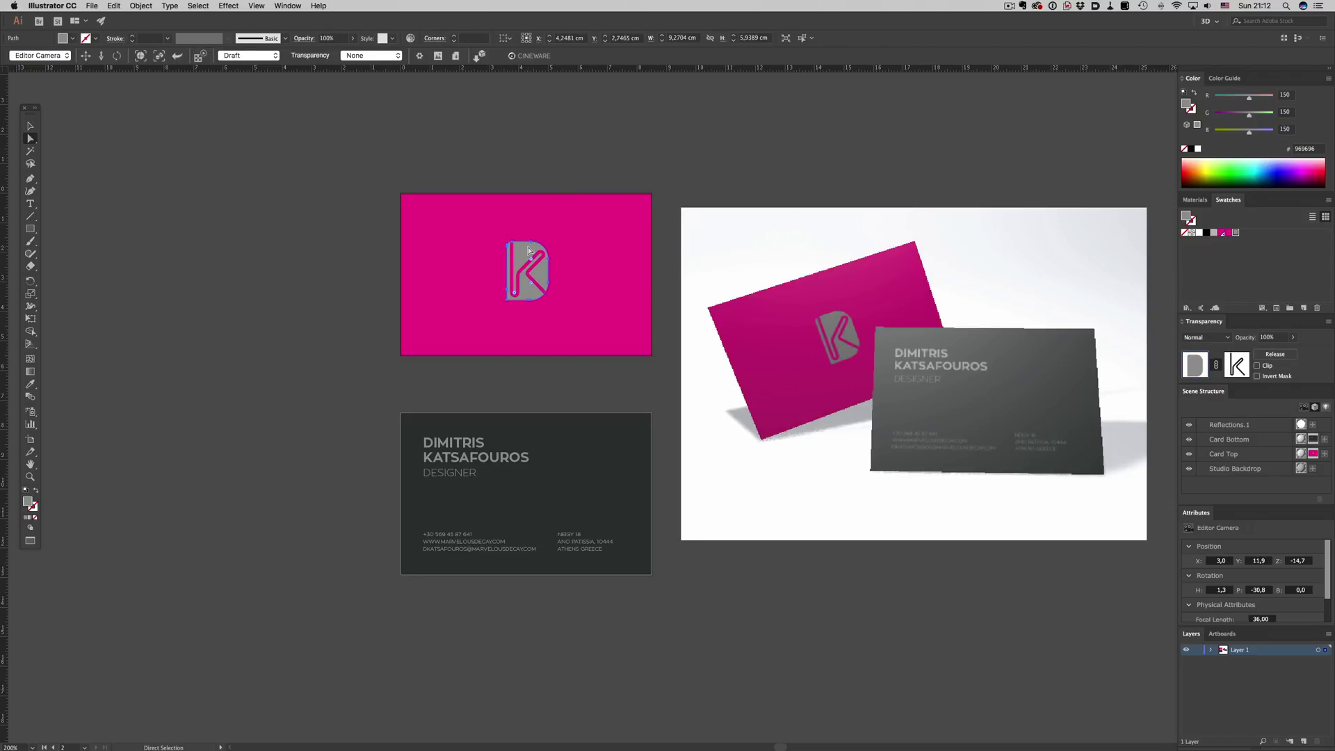
pyautogui.click(1198, 233)
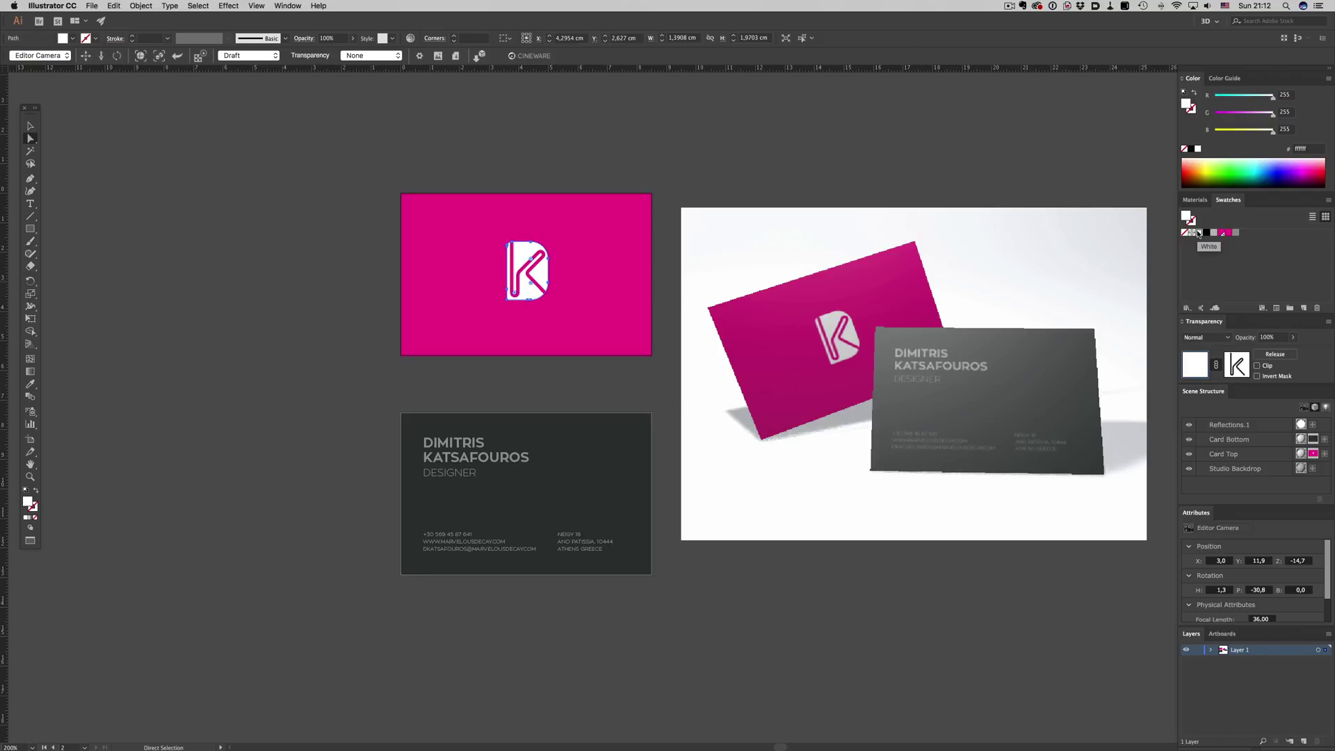
pyautogui.click(909, 158)
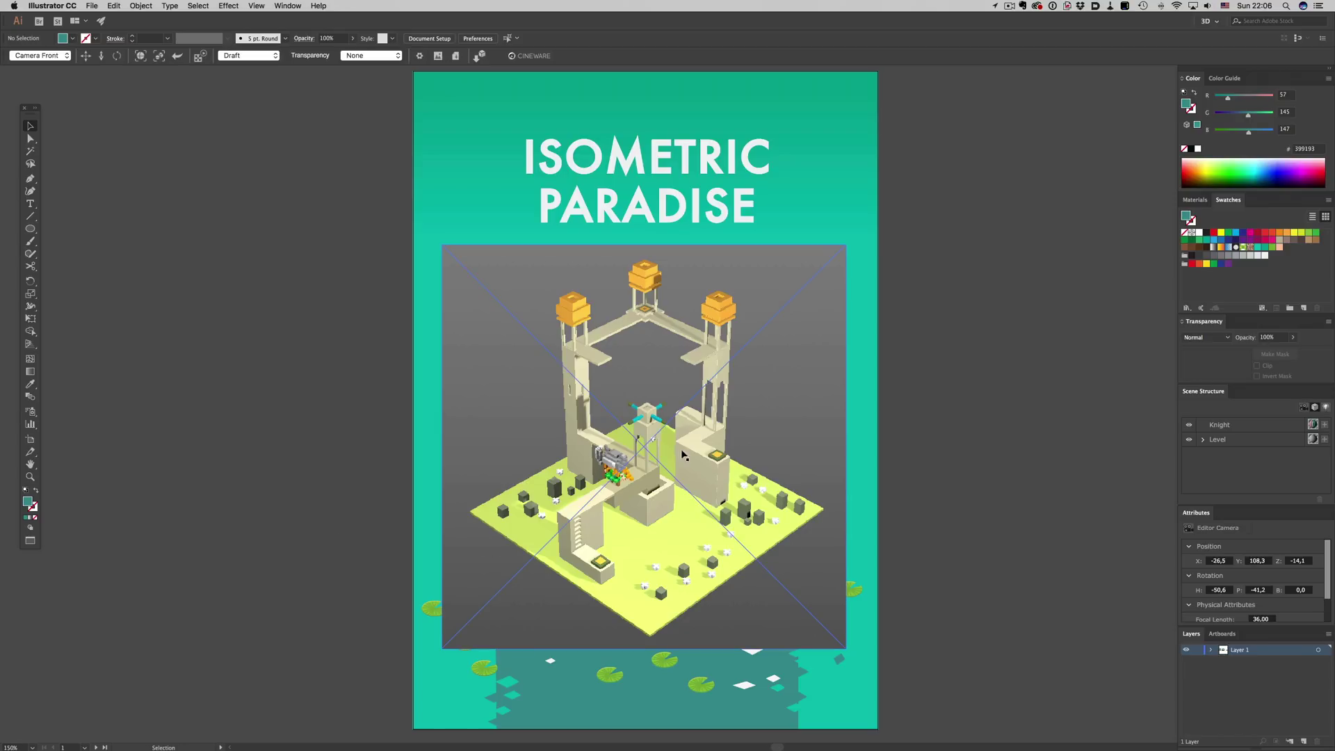
# - Orbit and pan the isometric scene's camera to a new view of the island
pyautogui.click(565, 397)
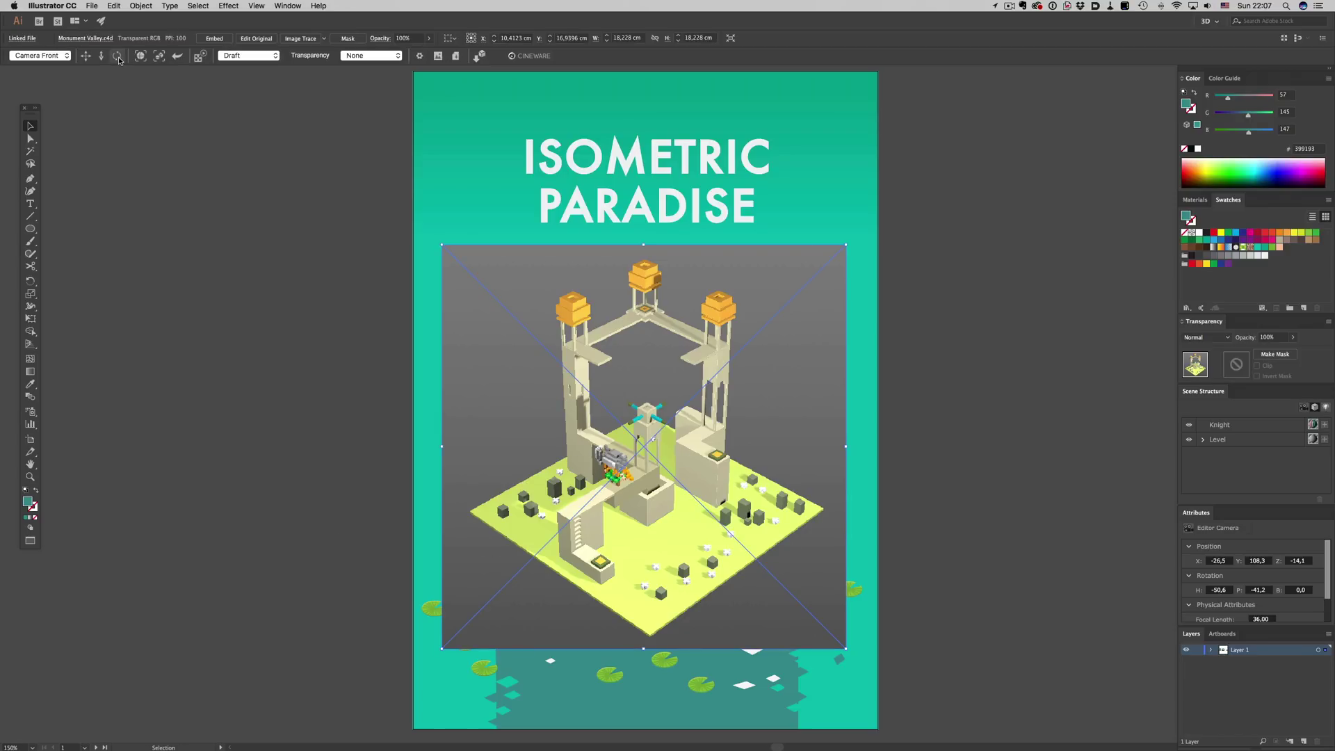
pyautogui.moveTo(117, 56); pyautogui.dragTo(177, 70)
pyautogui.moveTo(86, 55); pyautogui.dragTo(183, 98)
# - Set the render's Transparency to Alpha so the island sits on the teal poster
pyautogui.click(369, 56)
pyautogui.click(358, 65)
pyautogui.click(326, 226)
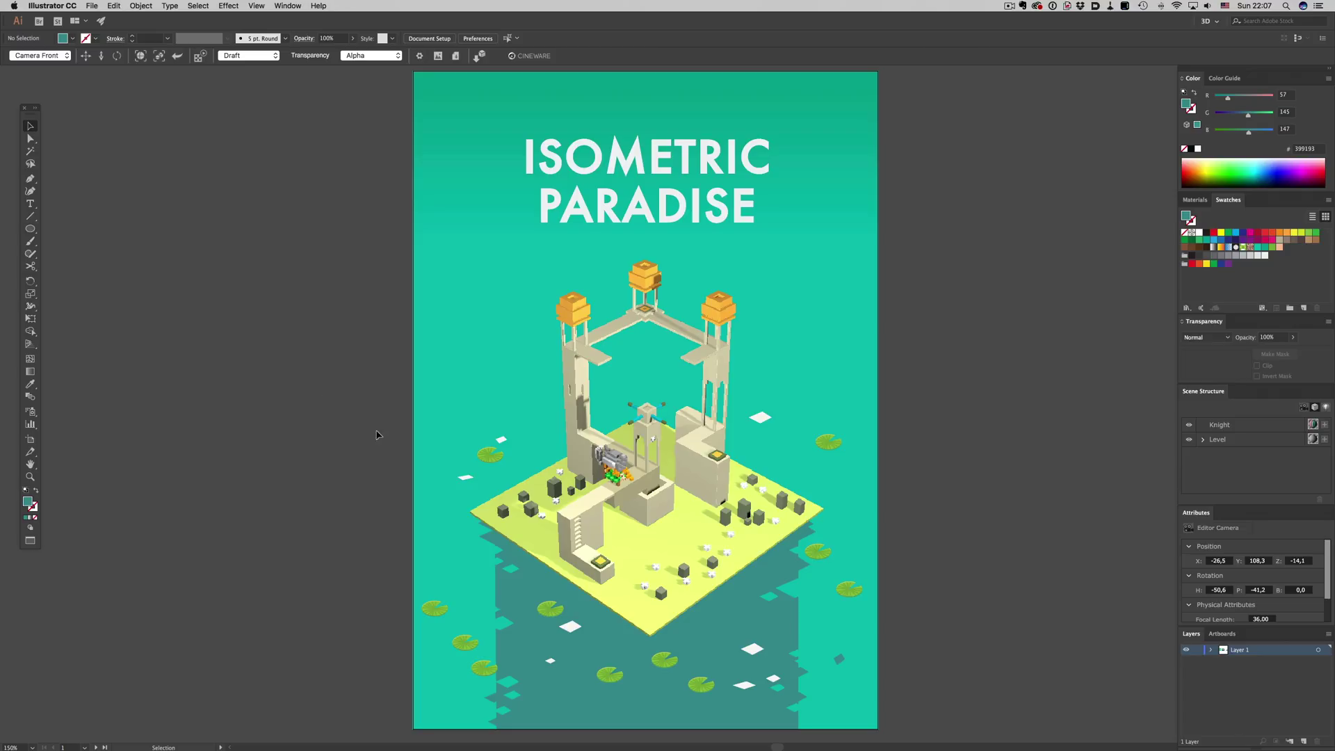
pyautogui.click(452, 431)
pyautogui.moveTo(140, 55); pyautogui.dragTo(184, 127)
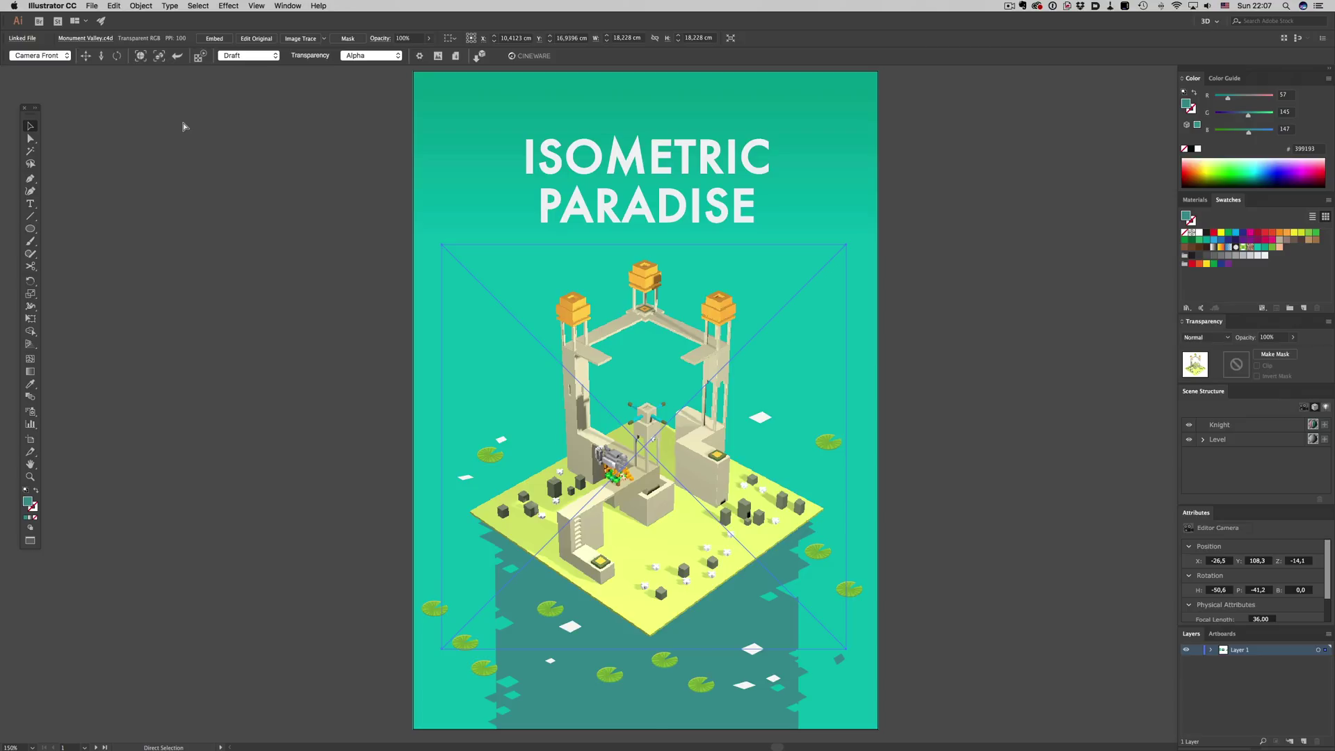
pyautogui.click(184, 126)
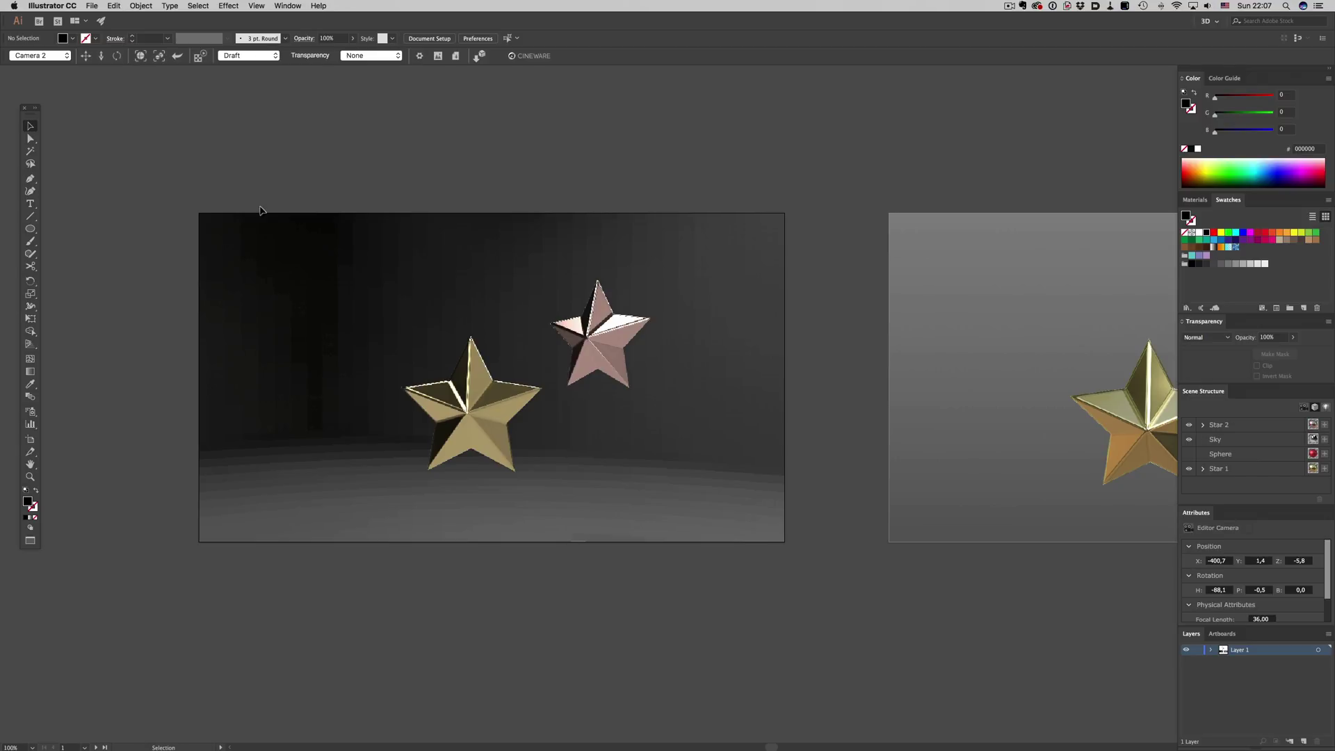
# - Paste the SUPER AWESOME headline onto the stars artboard
pyautogui.click(387, 302)
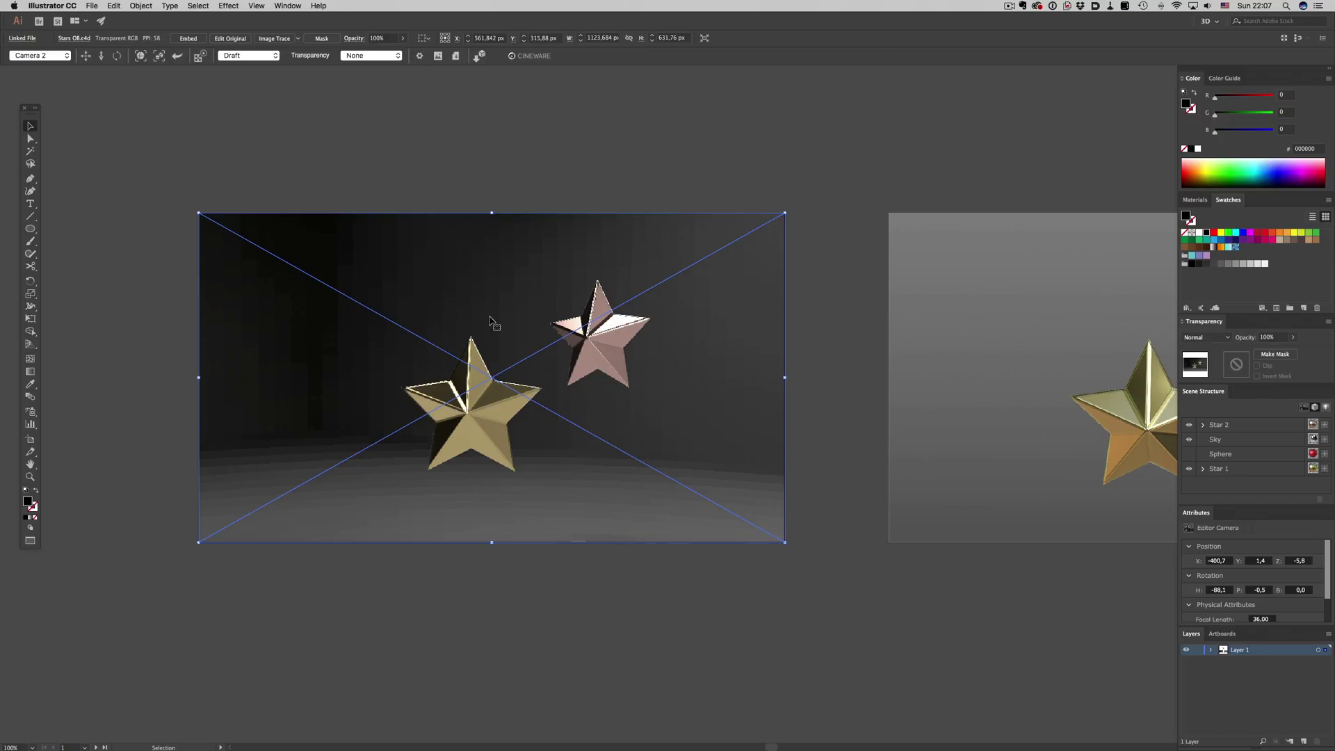
pyautogui.press('super+shift+a')
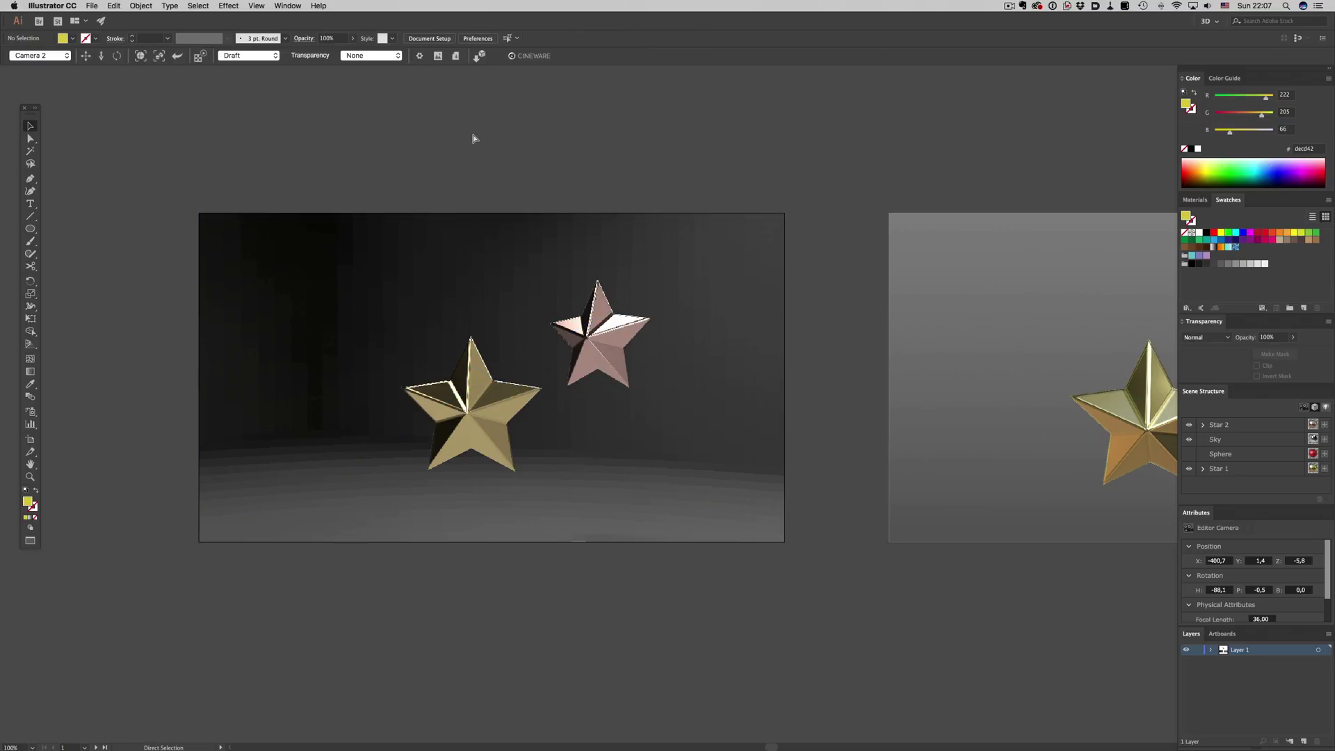
pyautogui.press('super+v')
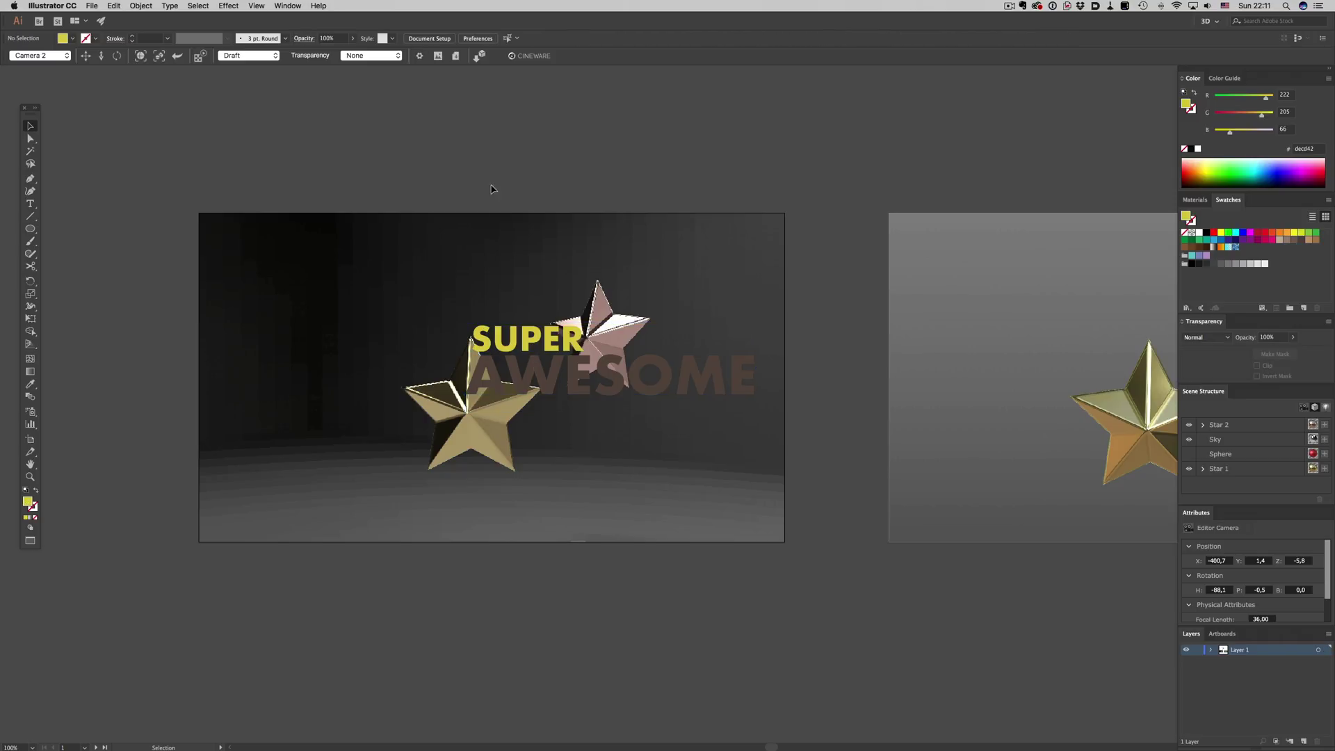
# - Set the stars render to Custom quality with Transparency Buffer: Star 1
pyautogui.click(417, 316)
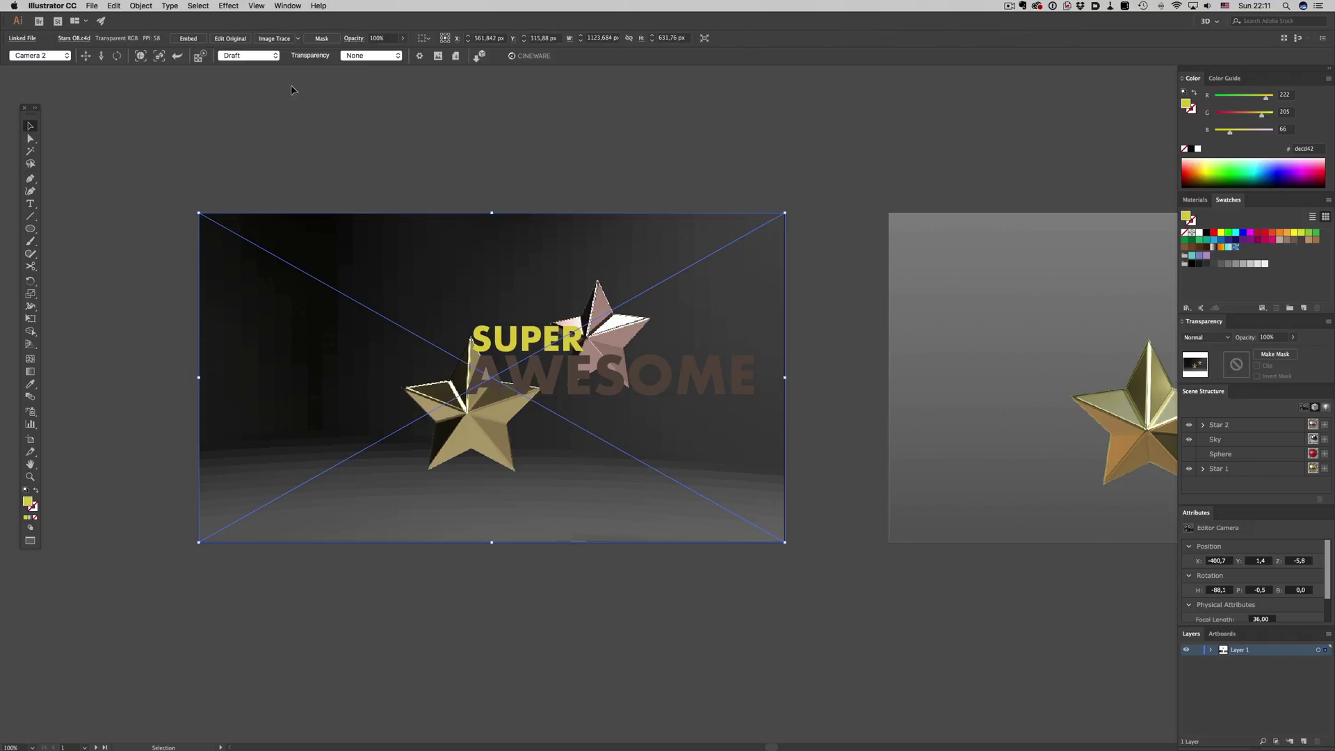
pyautogui.click(256, 60)
pyautogui.click(251, 76)
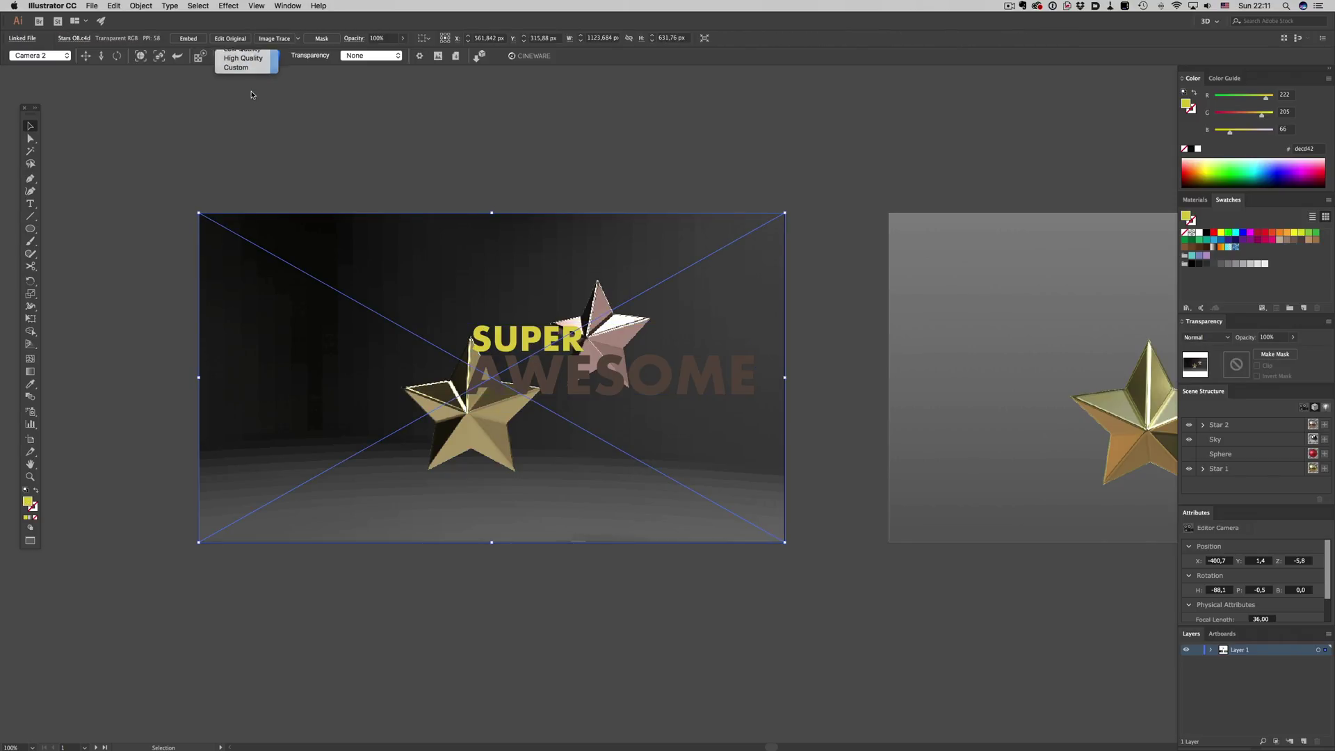
pyautogui.click(365, 61)
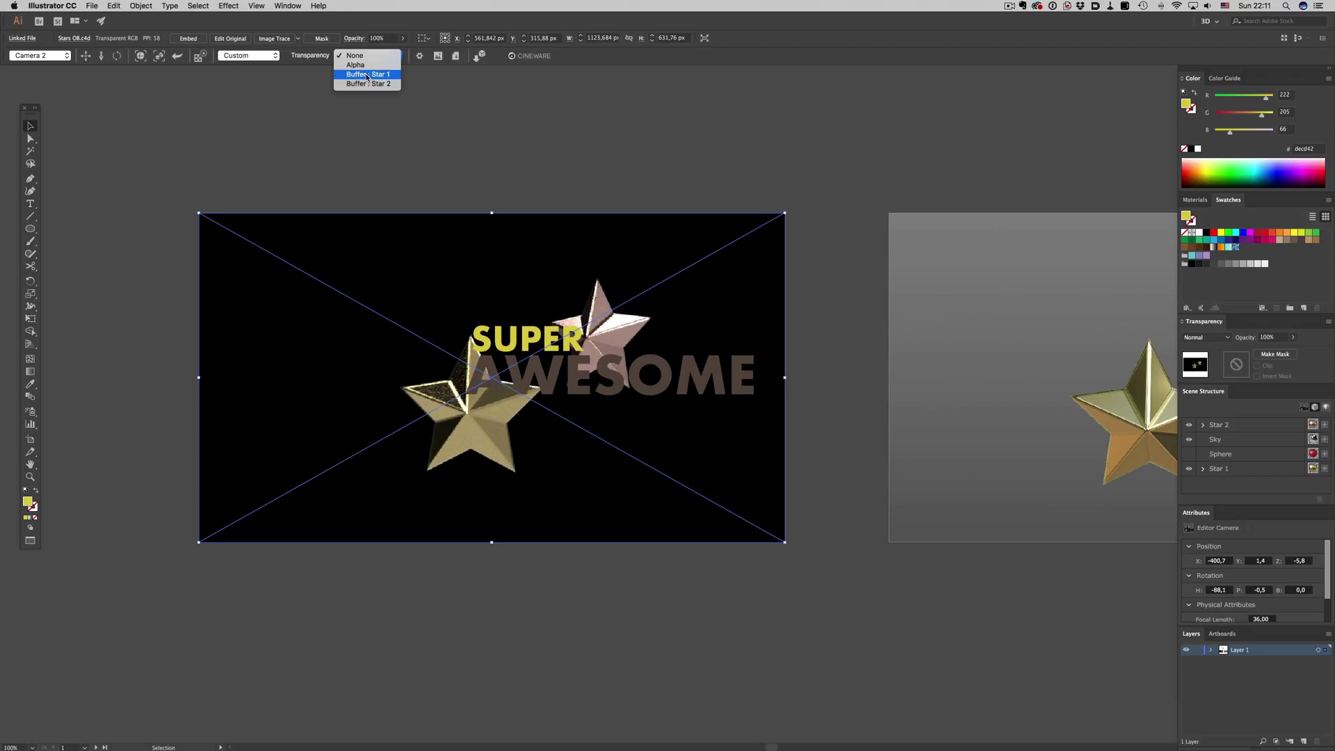
pyautogui.click(367, 74)
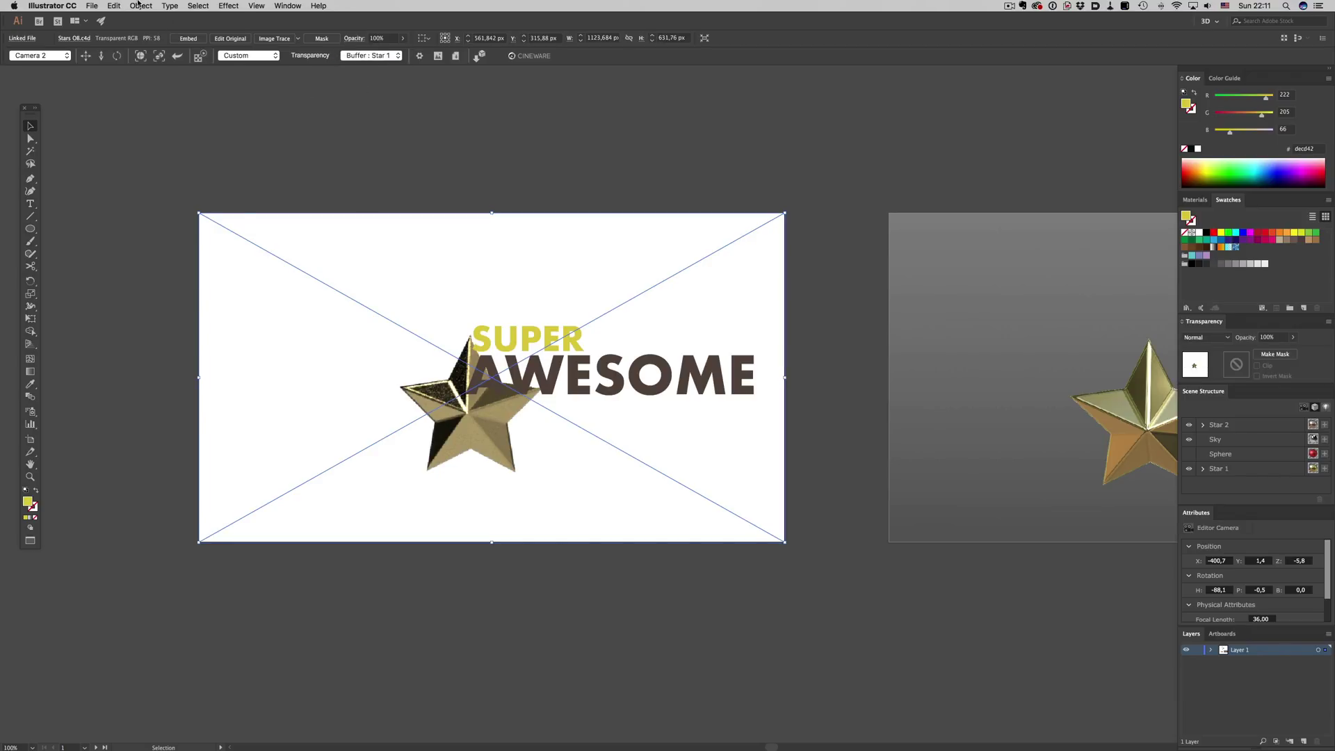
# - Copy the star render, Paste in Front, and set the copy to Buffer: Star 2
pyautogui.click(116, 6)
pyautogui.click(129, 56)
pyautogui.click(115, 6)
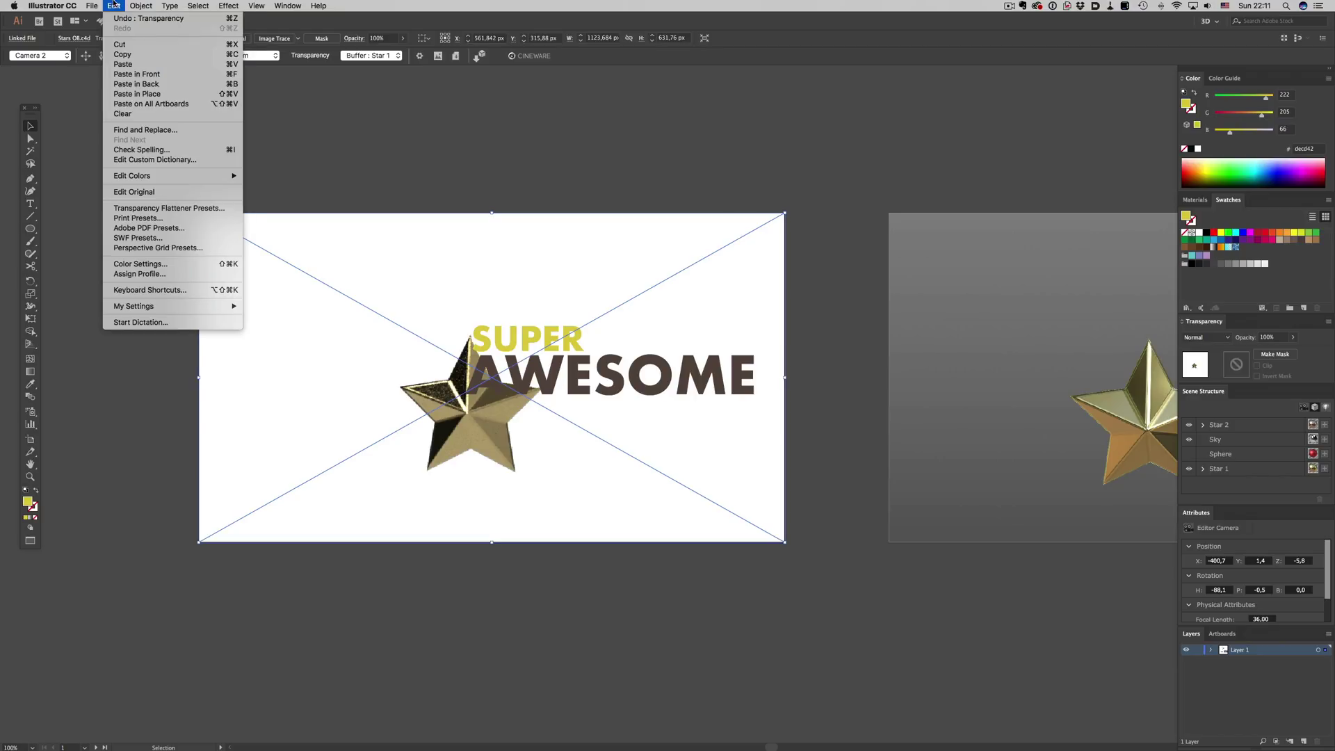
pyautogui.click(132, 73)
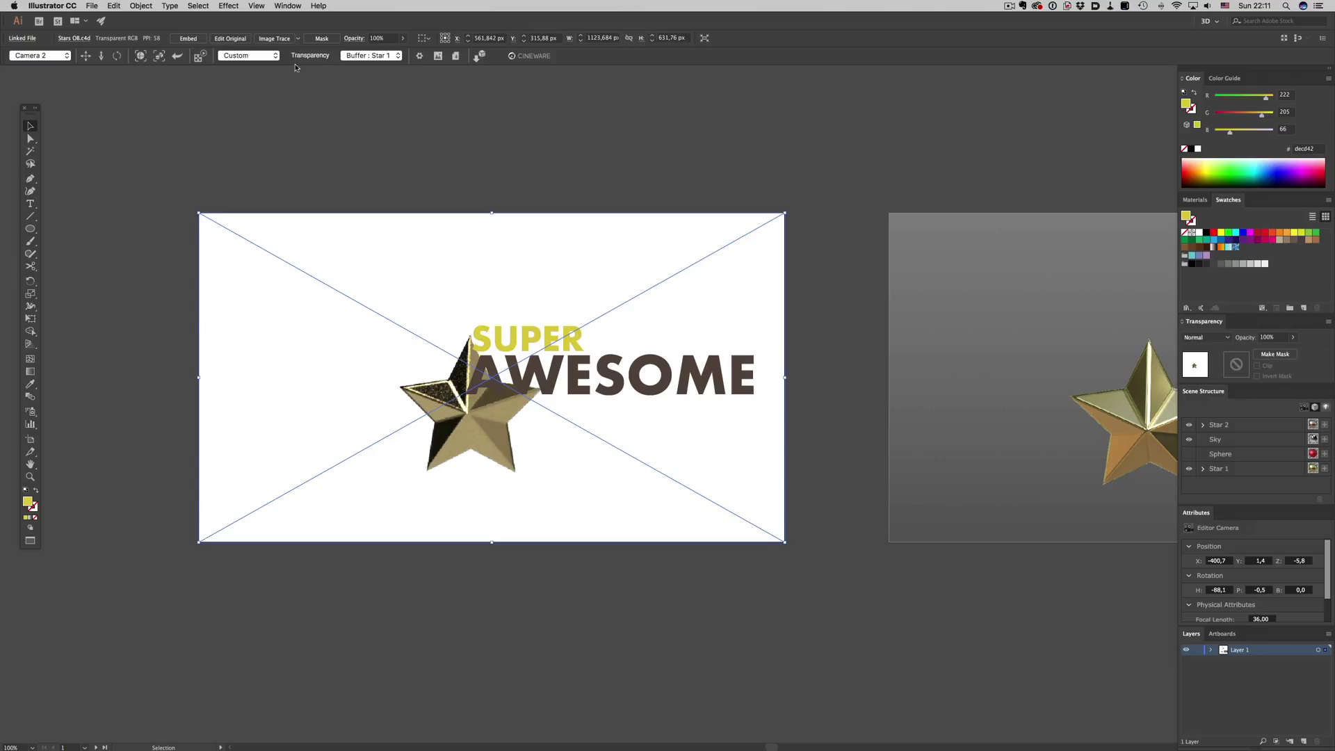
pyautogui.click(371, 58)
pyautogui.click(371, 64)
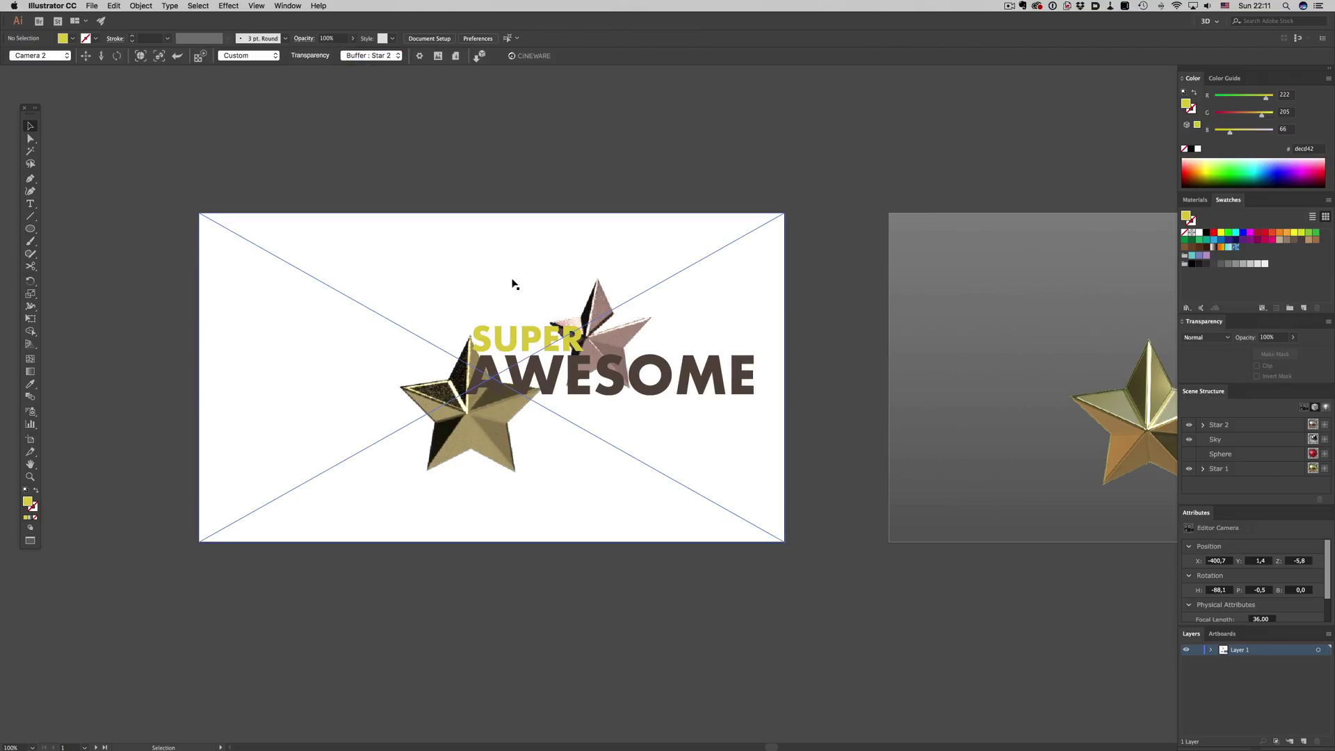
# - Rearrange the SUPER and AWESOME text so it sits between the two stars
pyautogui.press('super+shift+a')
pyautogui.click(454, 420)
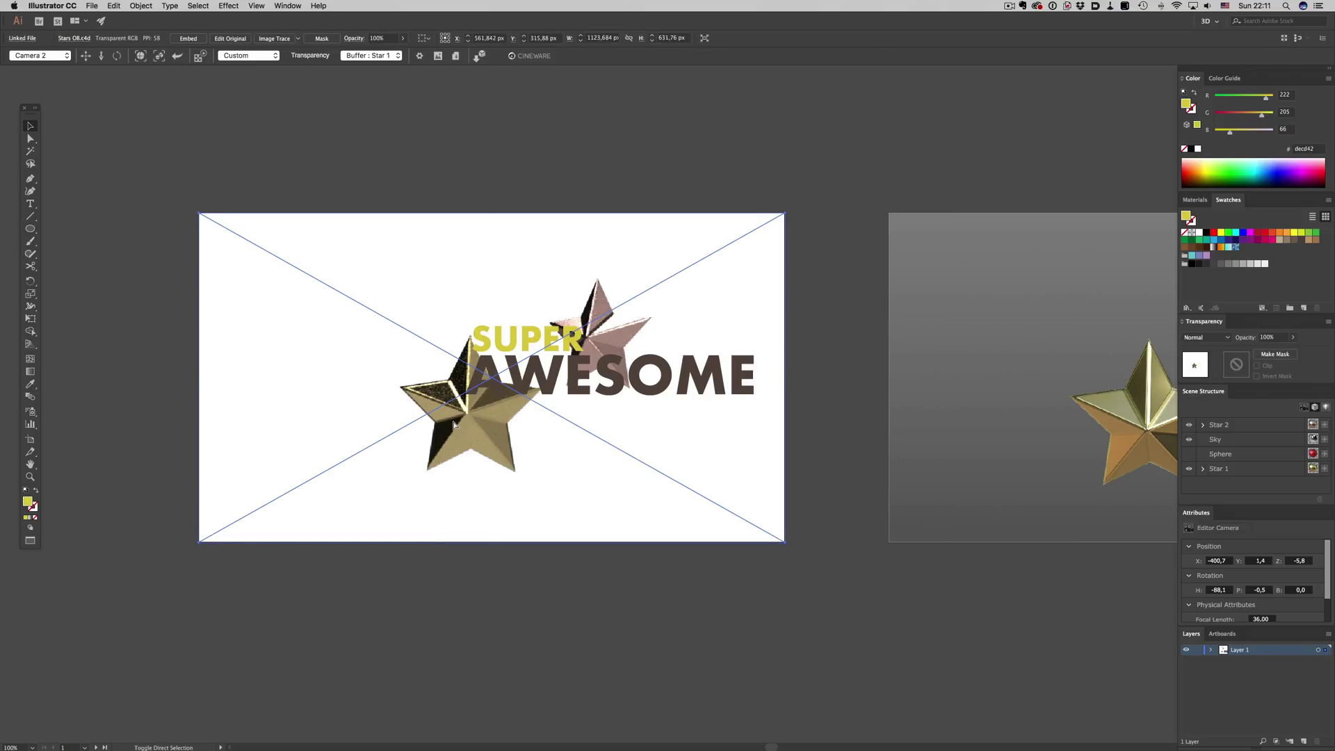
pyautogui.press('super+shift+a')
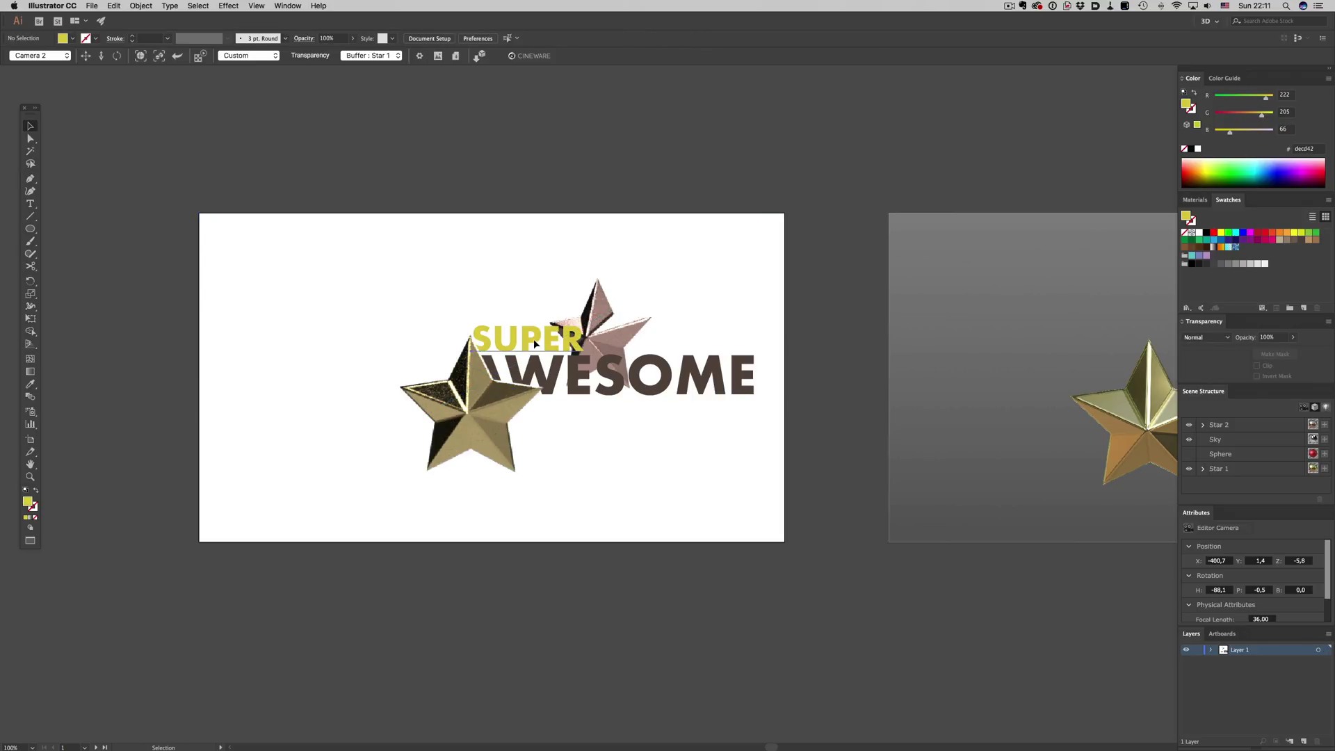
pyautogui.moveTo(532, 339); pyautogui.dragTo(566, 327)
pyautogui.moveTo(558, 381)
pyautogui.mouseDown()
pyautogui.moveTo(316, 382)
pyautogui.moveTo(571, 375)
pyautogui.mouseUp()
pyautogui.moveTo(592, 319); pyautogui.dragTo(556, 328)
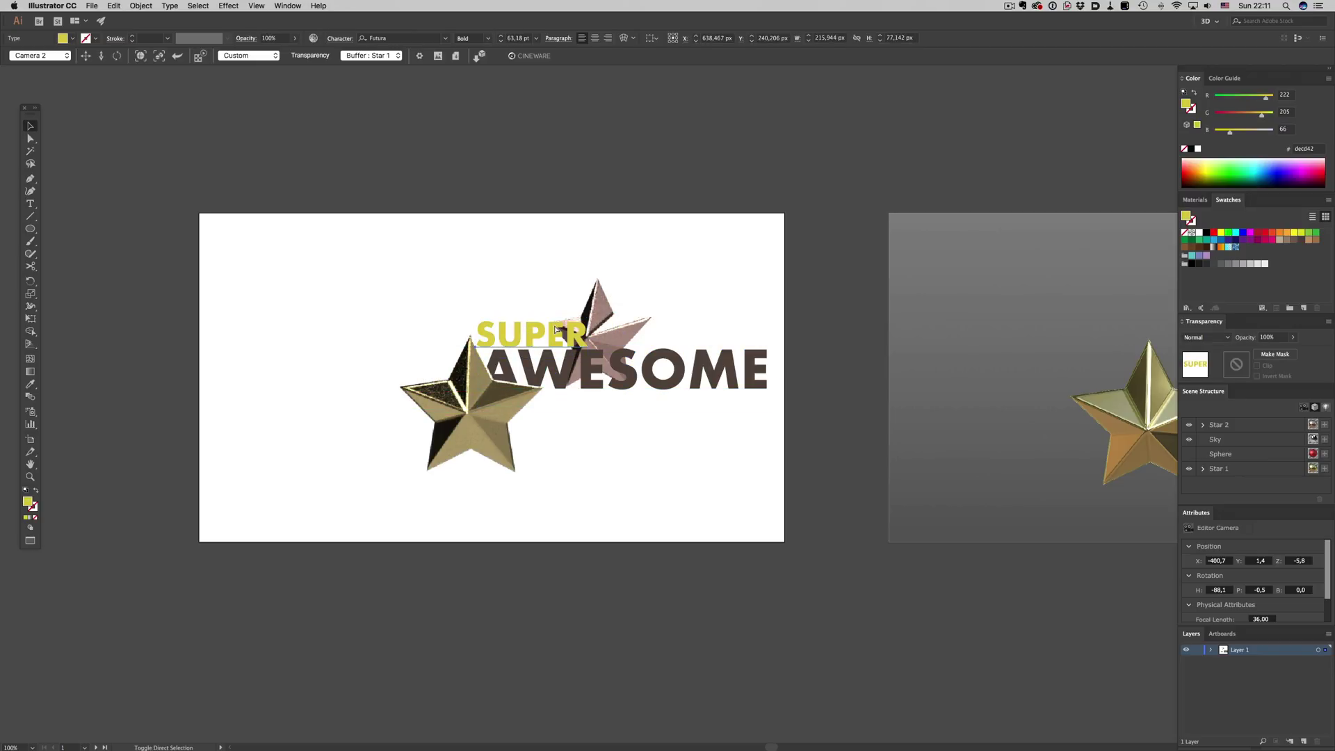
pyautogui.press('super+shift+a')
pyautogui.moveTo(852, 325); pyautogui.dragTo(437, 329)
pyautogui.click(531, 316)
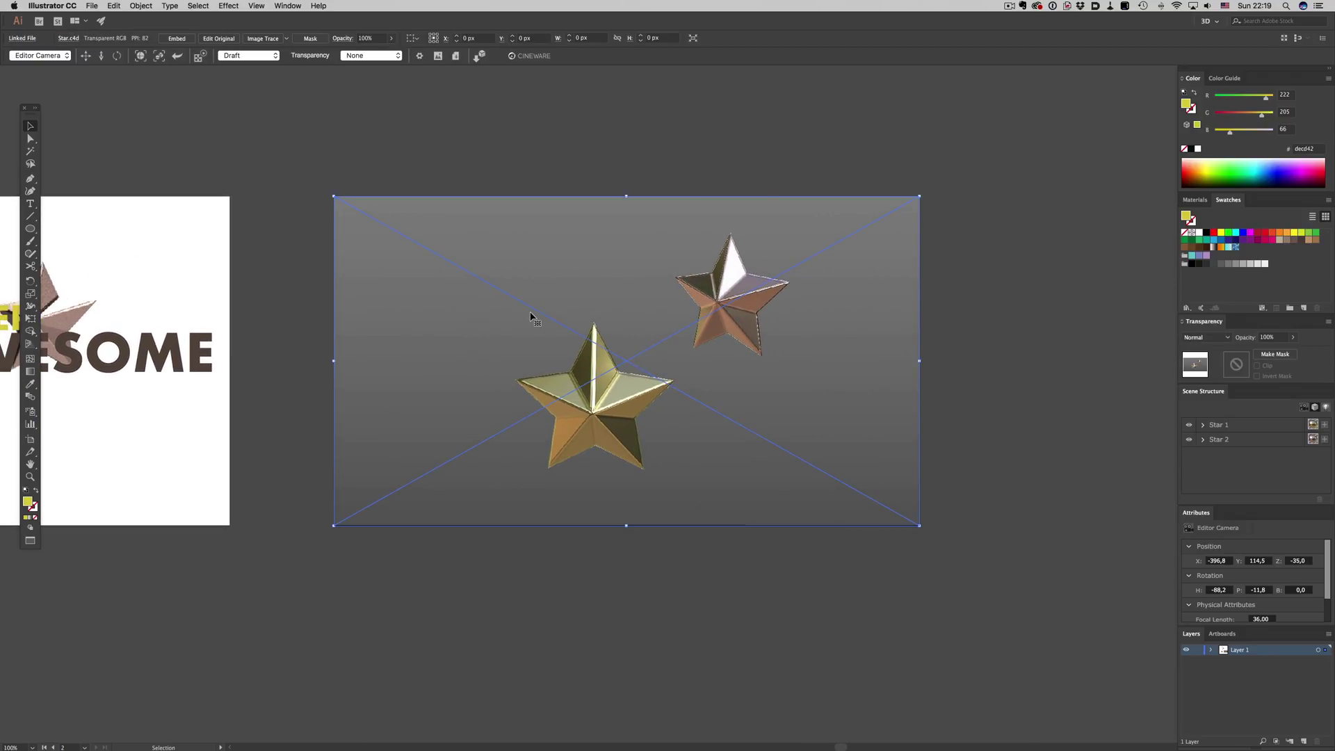
# - Hide Star 1 and set the two-star scene's Transparency to Alpha
pyautogui.click(1188, 426)
pyautogui.click(366, 56)
pyautogui.click(365, 64)
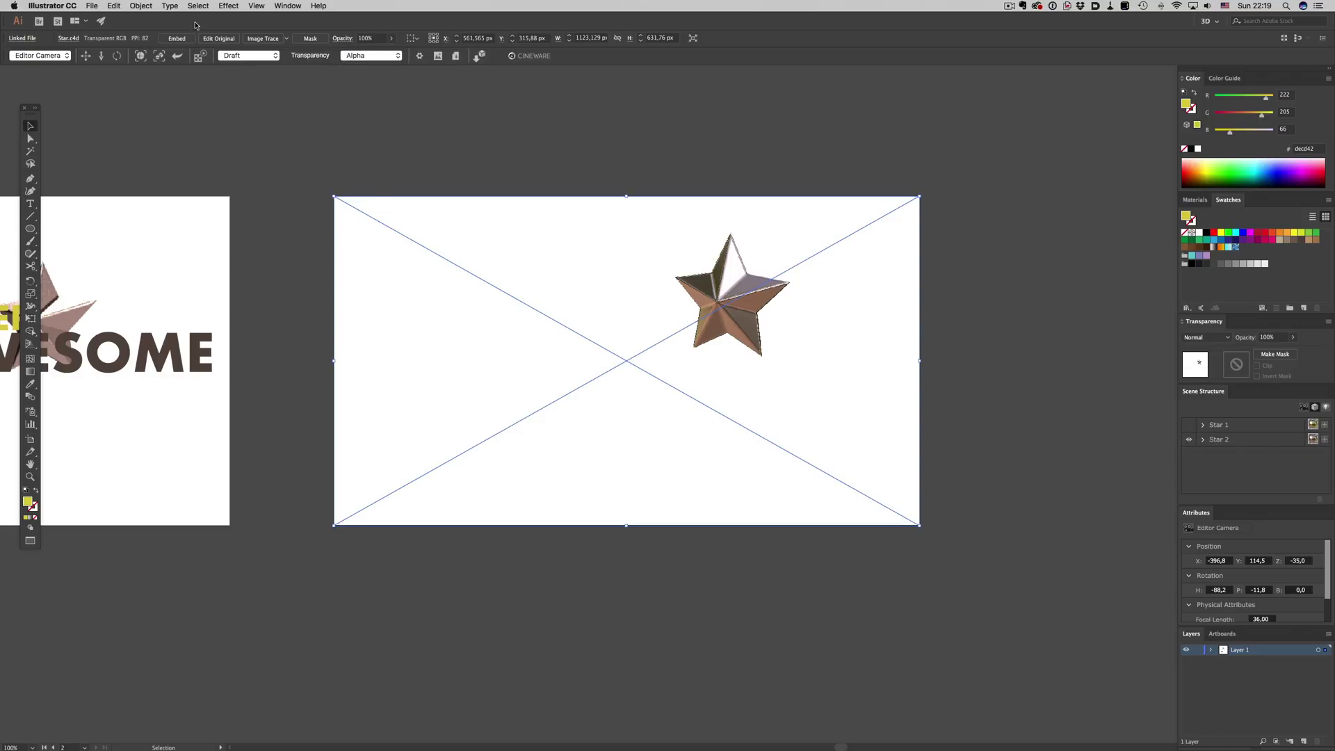
pyautogui.click(141, 5)
pyautogui.click(115, 5)
pyautogui.click(115, 4)
pyautogui.click(122, 80)
# - Show Star 1 again and copy the SUPER AWESOME text onto the right artboard
pyautogui.click(1189, 426)
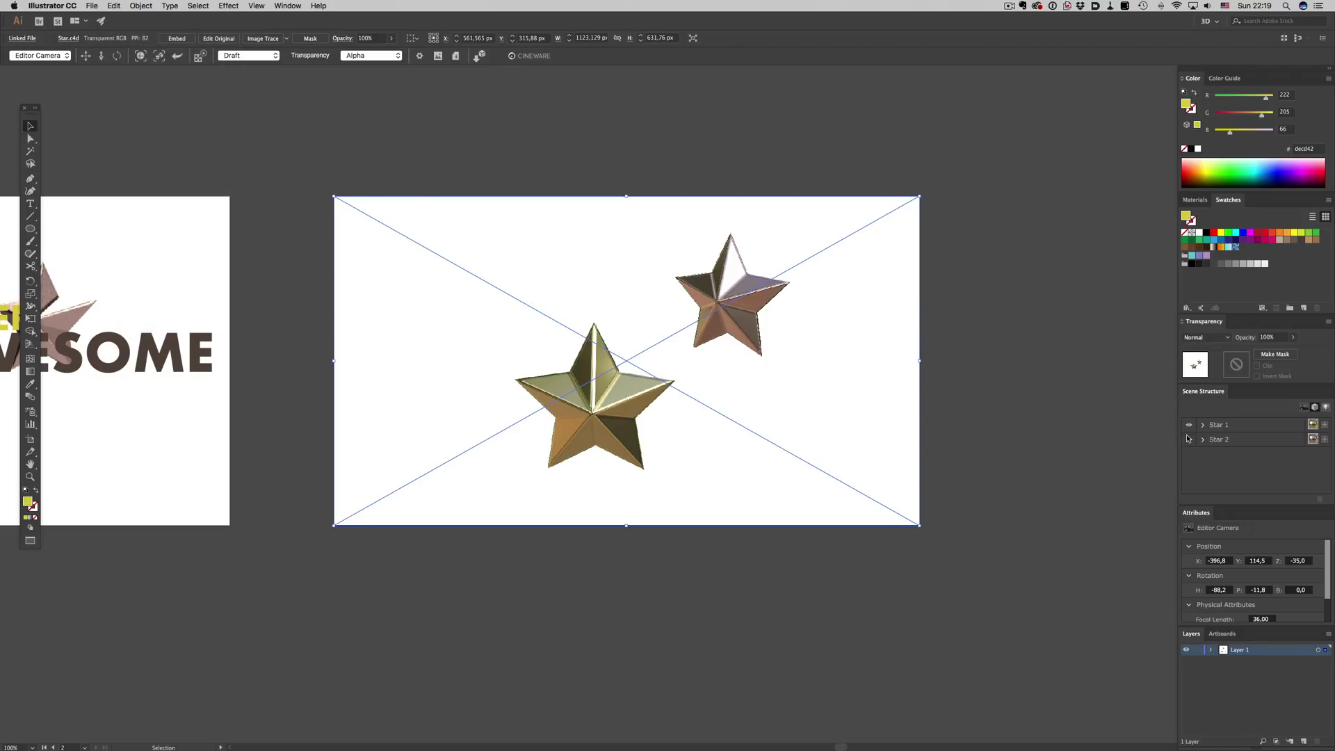
pyautogui.click(847, 142)
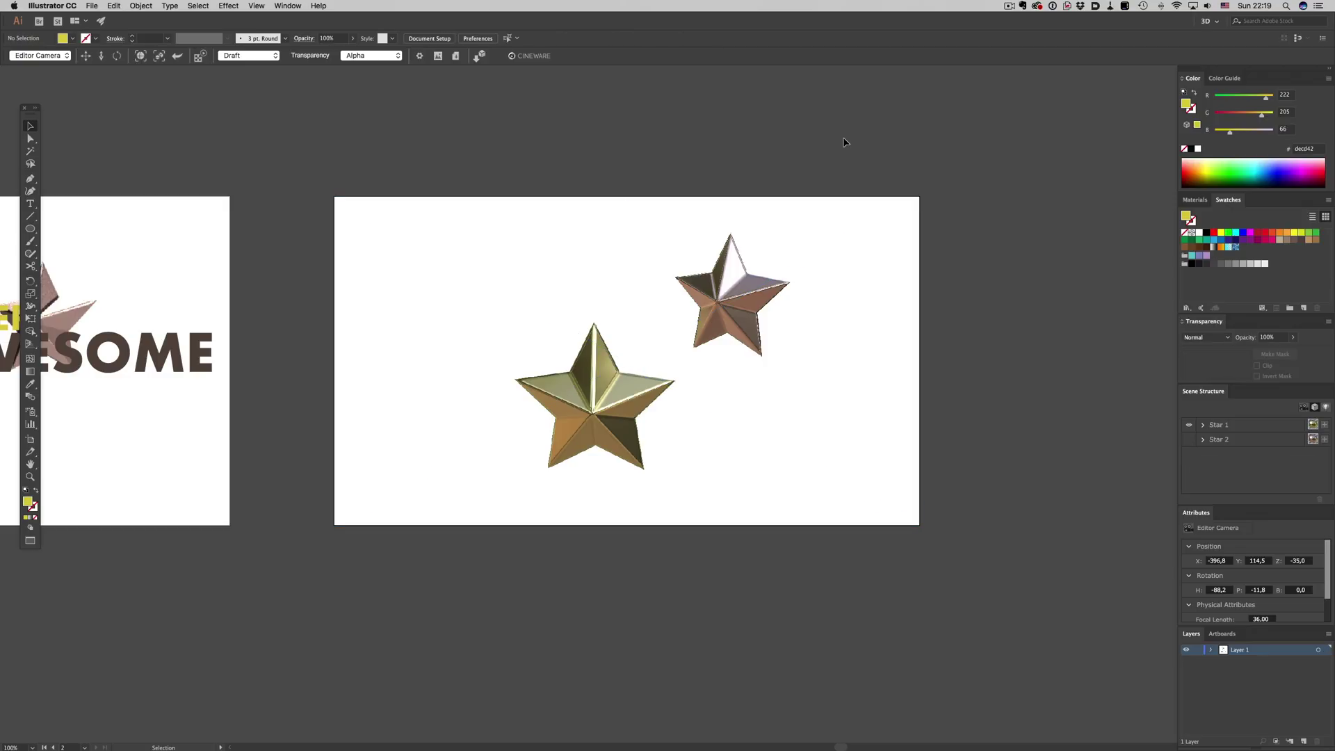
pyautogui.moveTo(848, 141); pyautogui.dragTo(964, 283)
pyautogui.moveTo(155, 519); pyautogui.dragTo(793, 520)
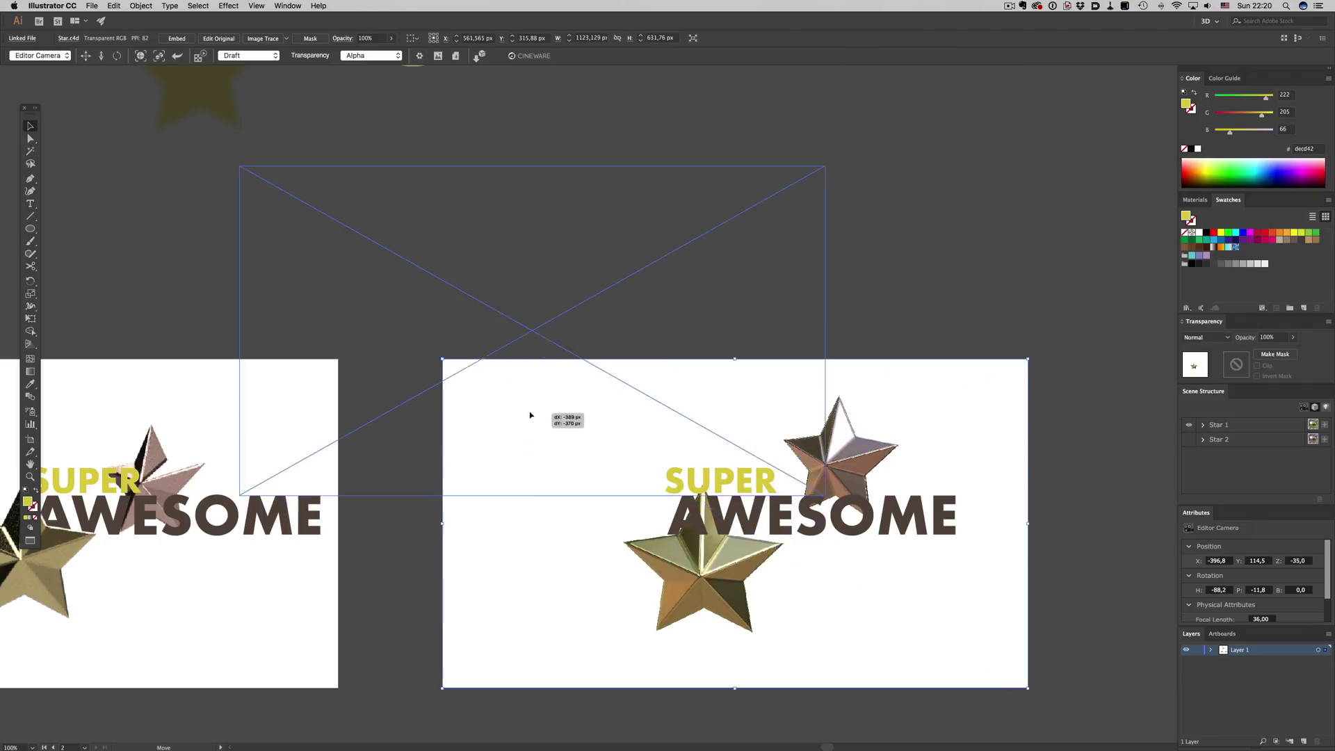
pyautogui.moveTo(773, 607); pyautogui.dragTo(562, 381)
pyautogui.moveTo(880, 431); pyautogui.dragTo(1042, 316)
pyautogui.press('super+z')
pyautogui.press('super+z')
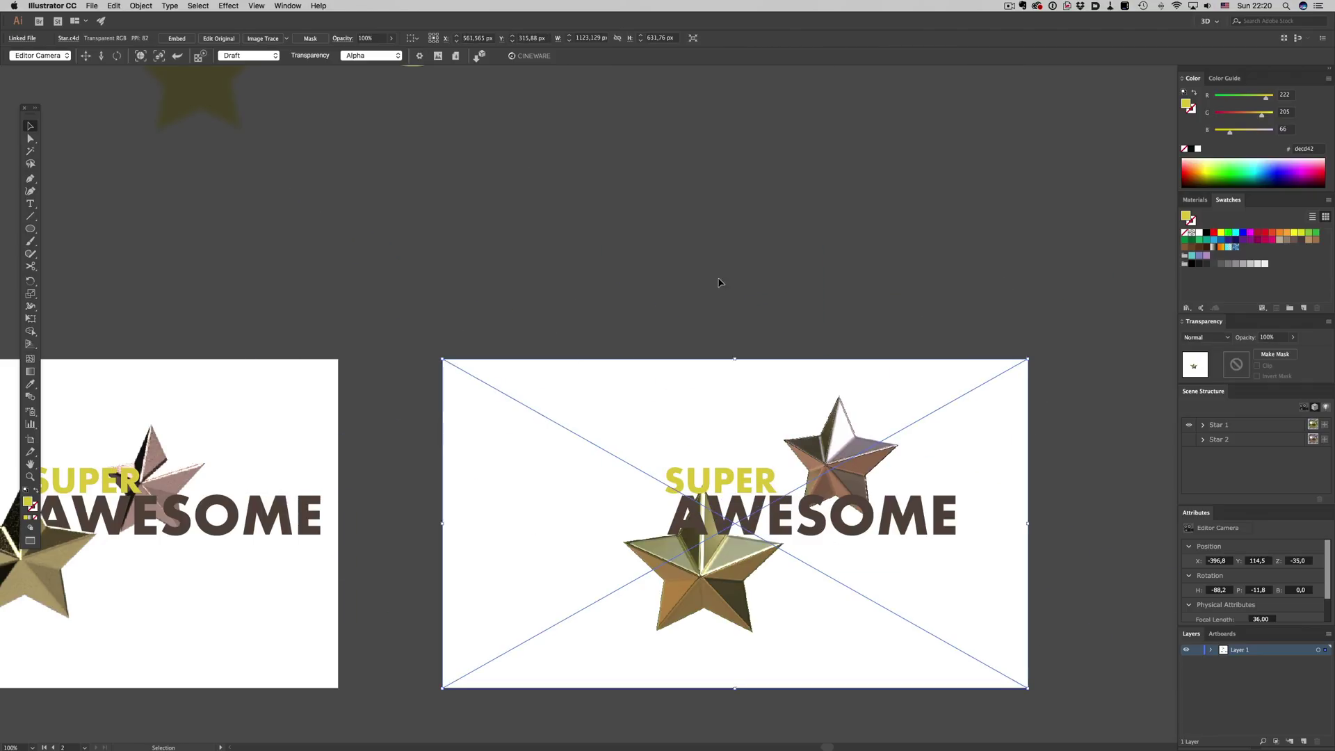
pyautogui.click(819, 310)
# - Set the Monument Valley scene's Transparency to Alpha to reveal the mountain backdrop
pyautogui.click(733, 484)
pyautogui.keyDown('super'); pyautogui.click(732, 484); pyautogui.keyUp('super')
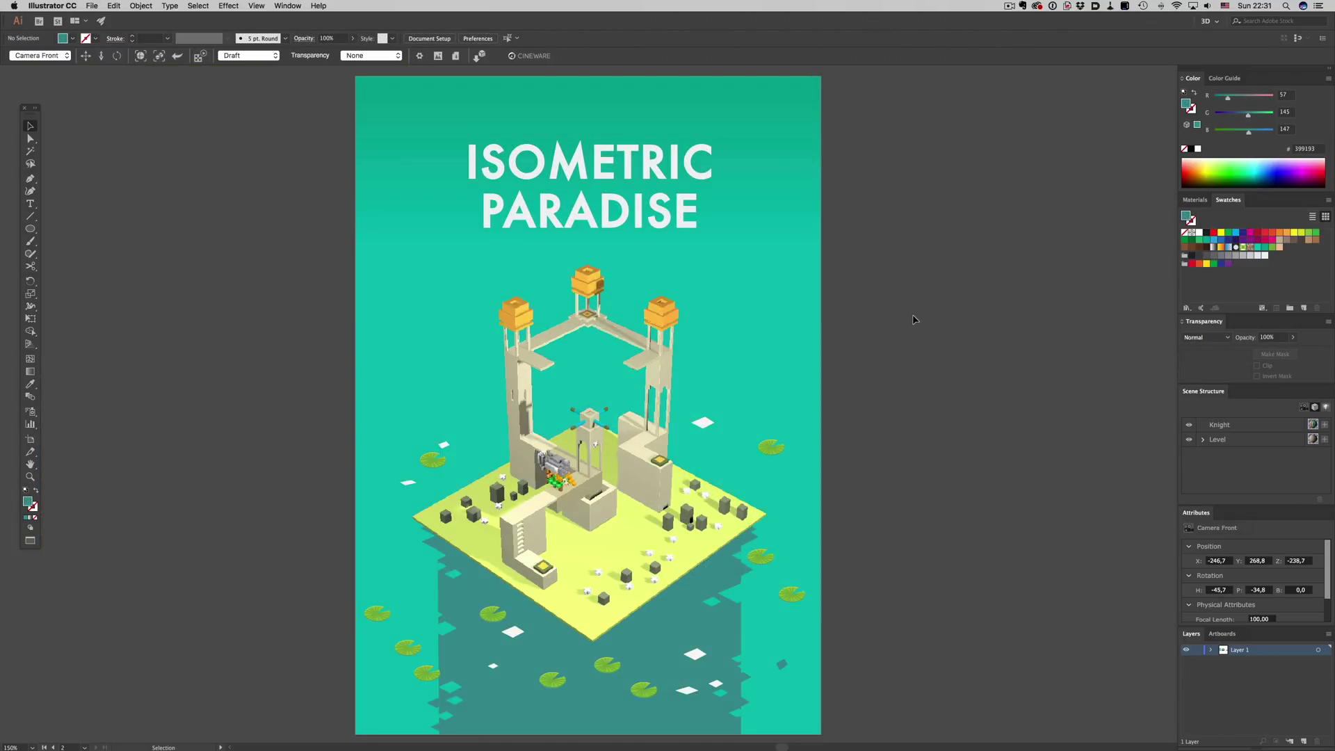
pyautogui.moveTo(952, 307); pyautogui.dragTo(569, 313)
pyautogui.press('super+1')
pyautogui.click(765, 348)
pyautogui.click(395, 57)
pyautogui.click(381, 68)
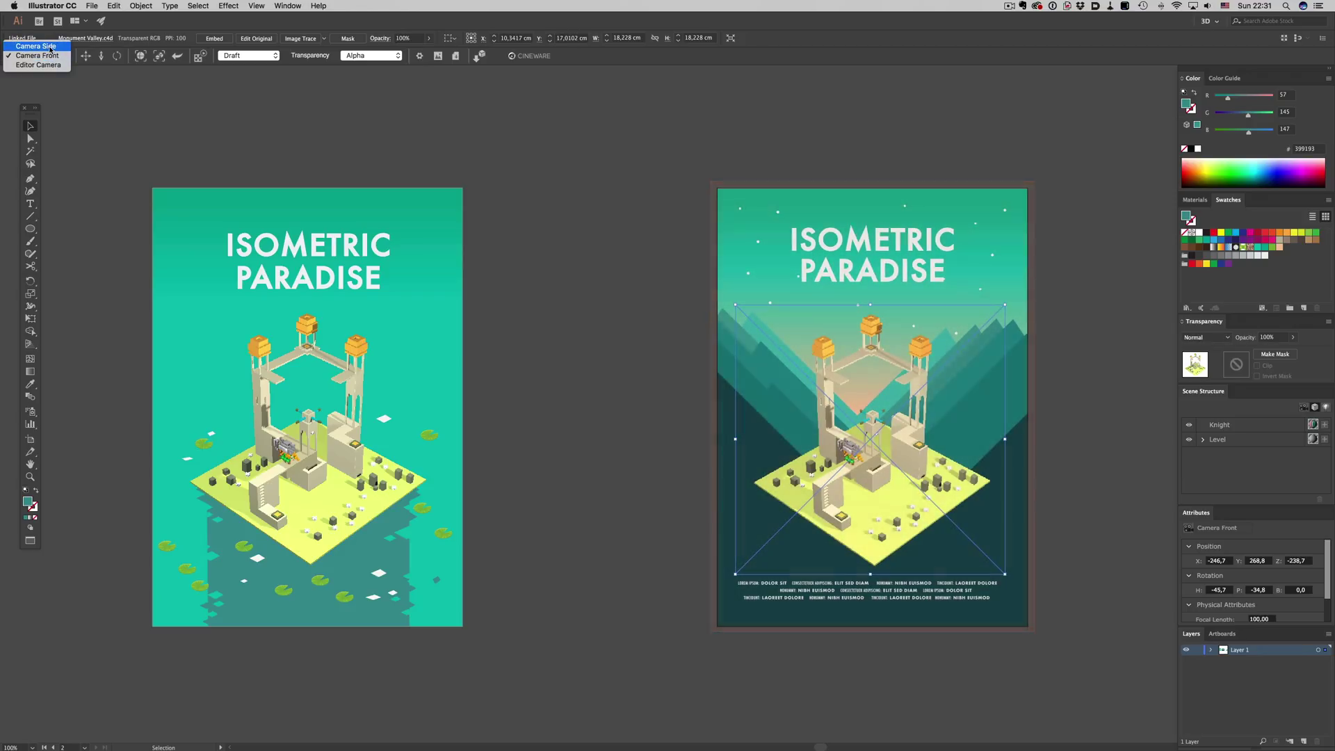
# - Filter Scene Structure to lights and set Light Right's colour to light blue 42afe5
pyautogui.click(50, 48)
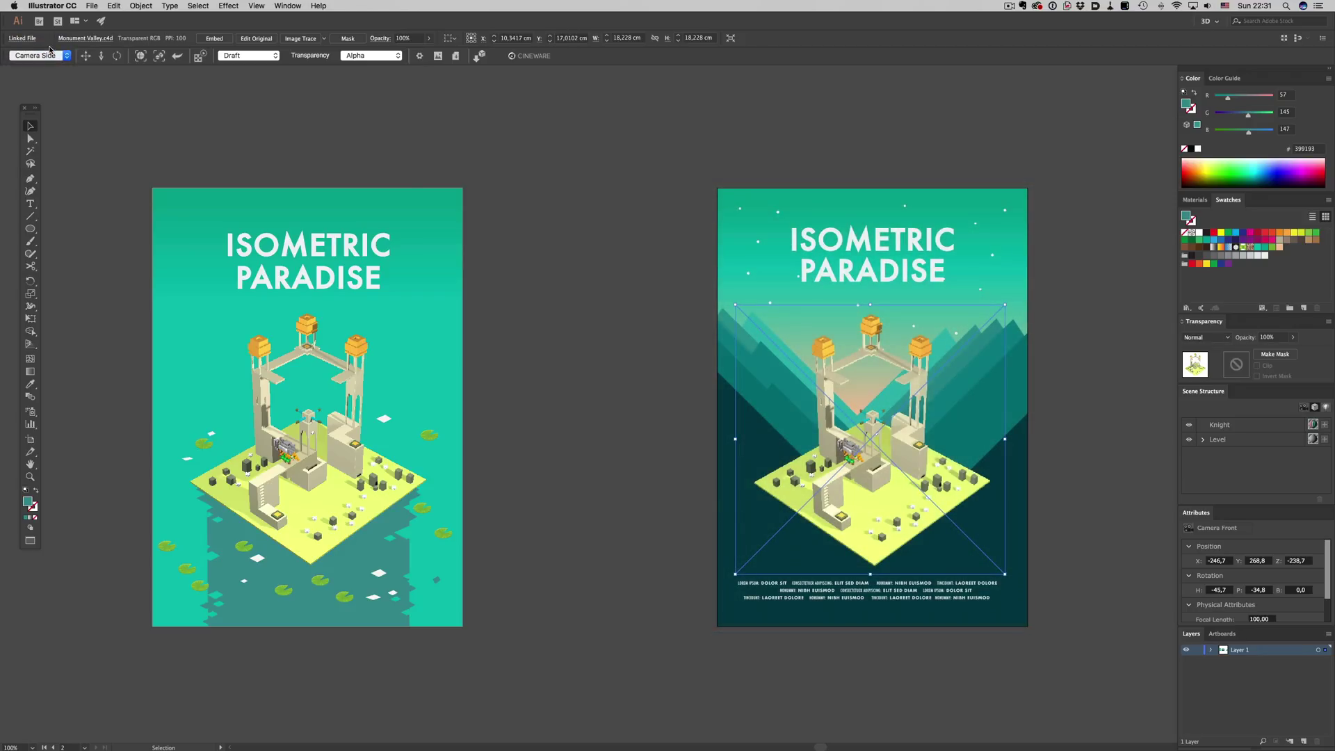
pyautogui.click(1189, 425)
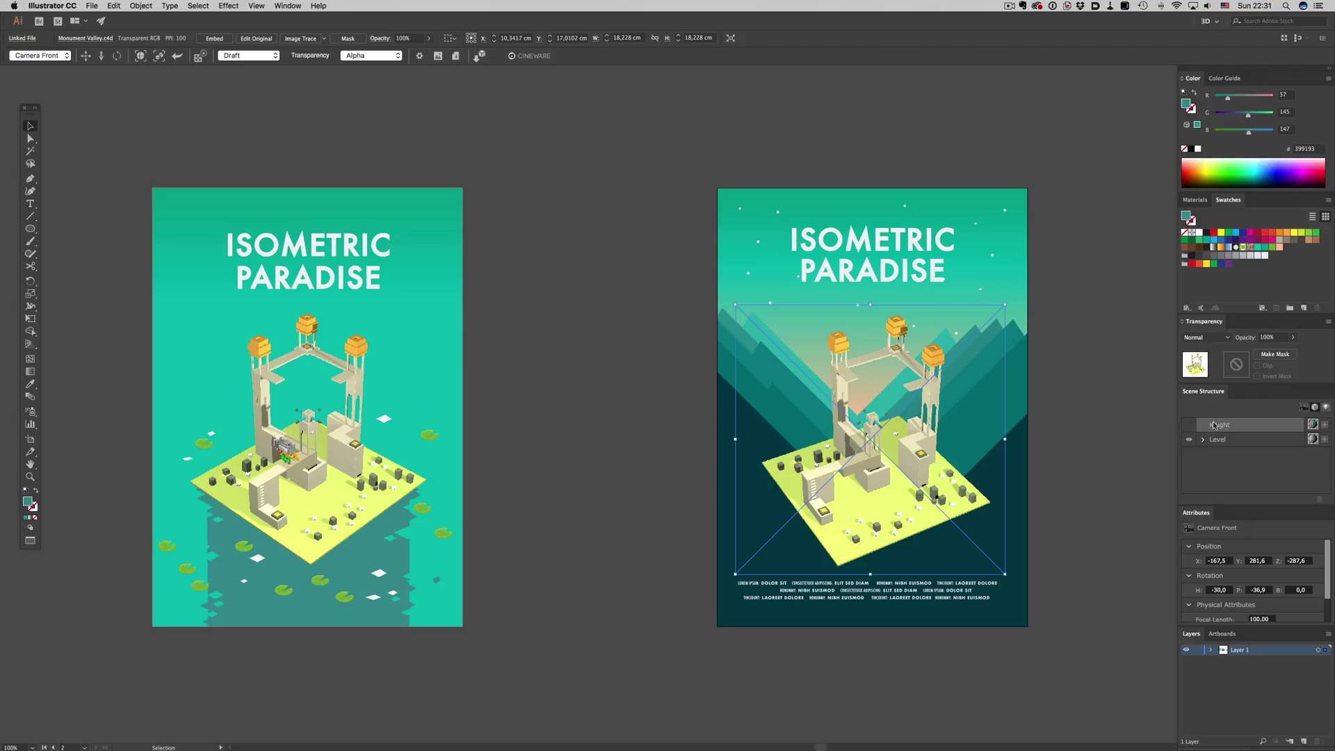
pyautogui.click(1325, 408)
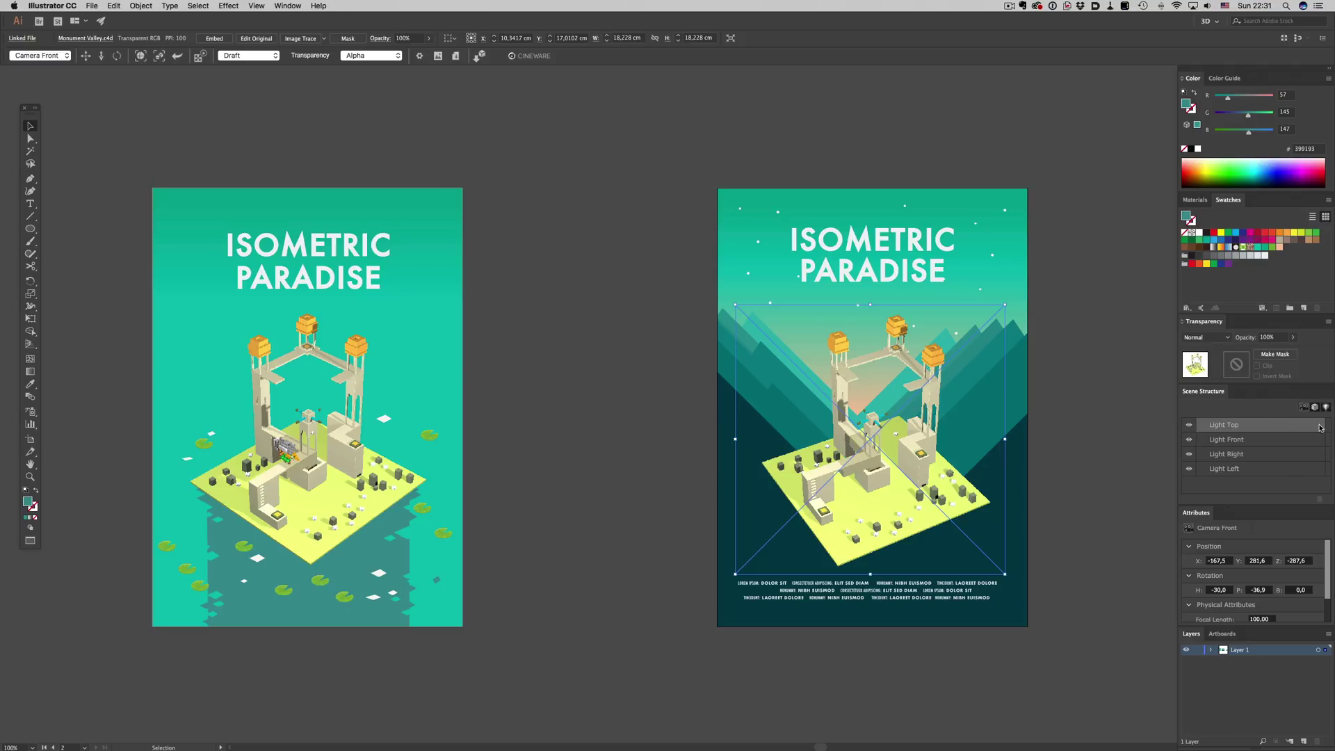
pyautogui.click(1262, 457)
pyautogui.click(1238, 547)
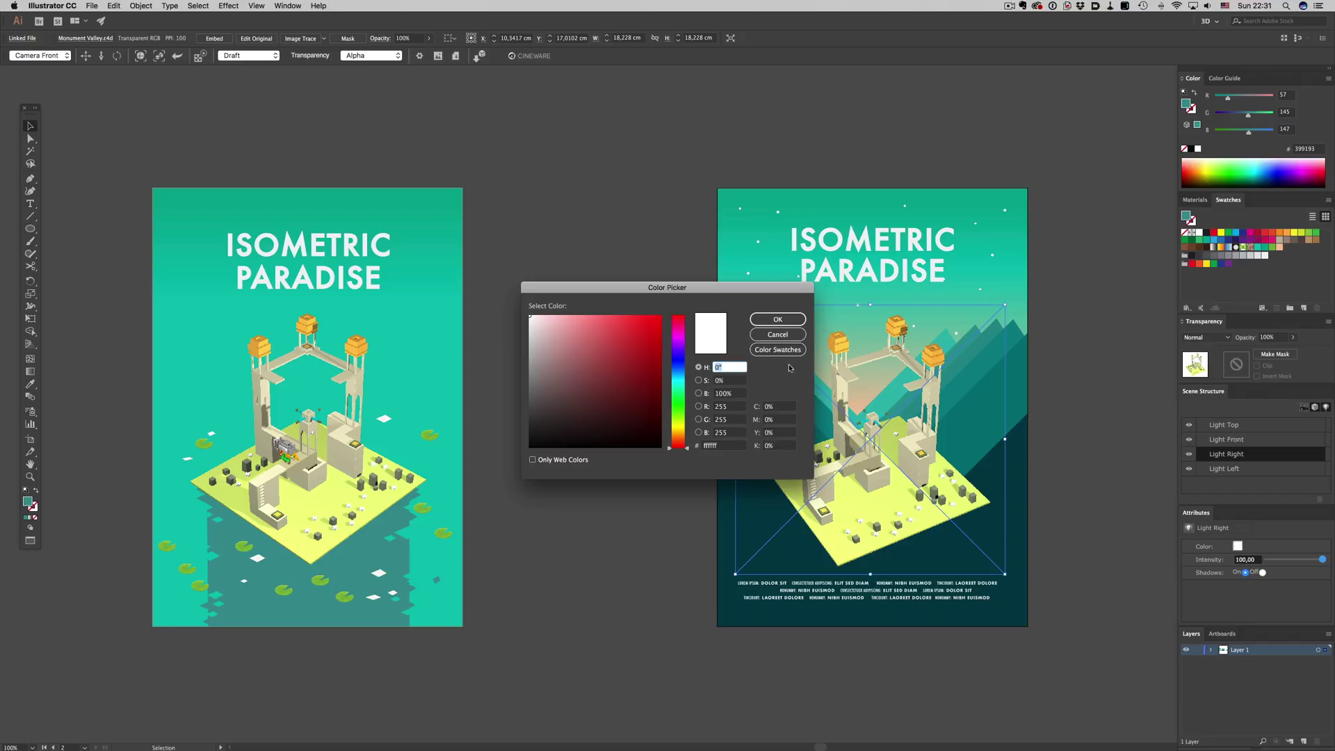
pyautogui.click(638, 356)
pyautogui.click(677, 374)
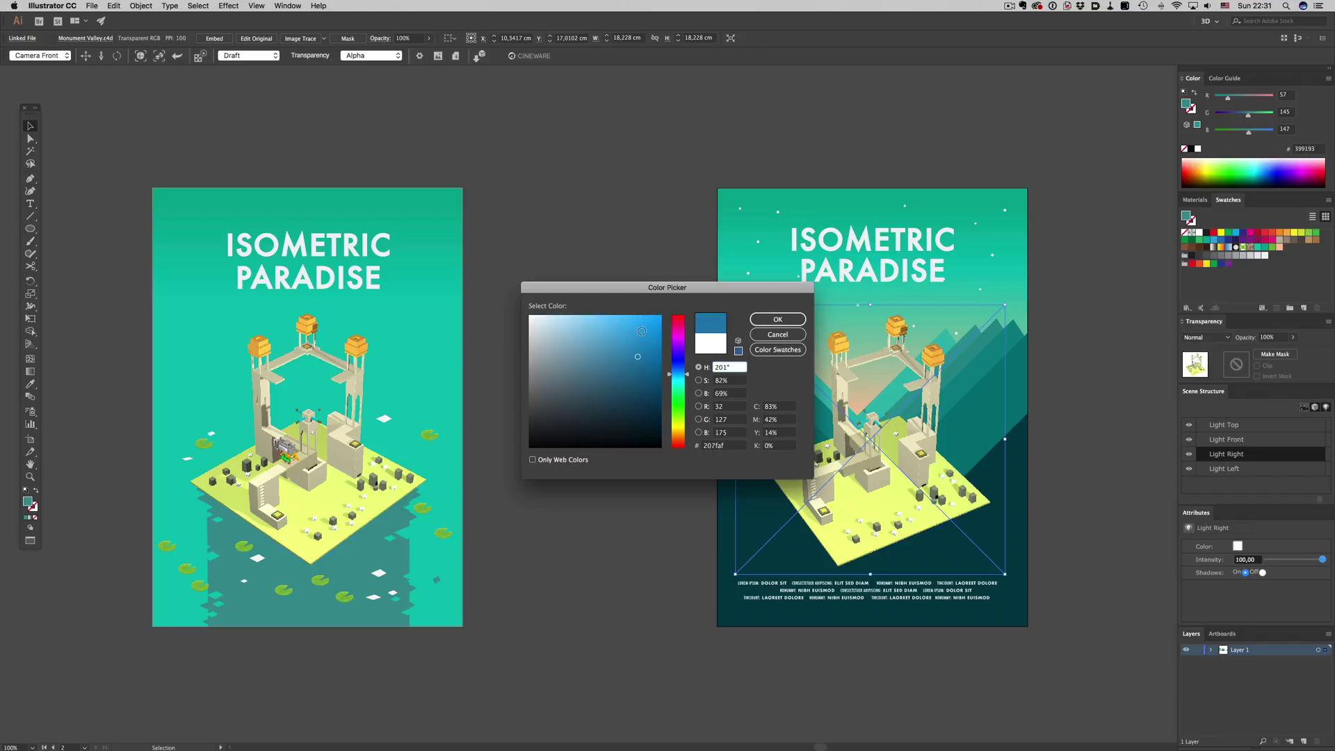
pyautogui.moveTo(641, 330); pyautogui.dragTo(623, 328)
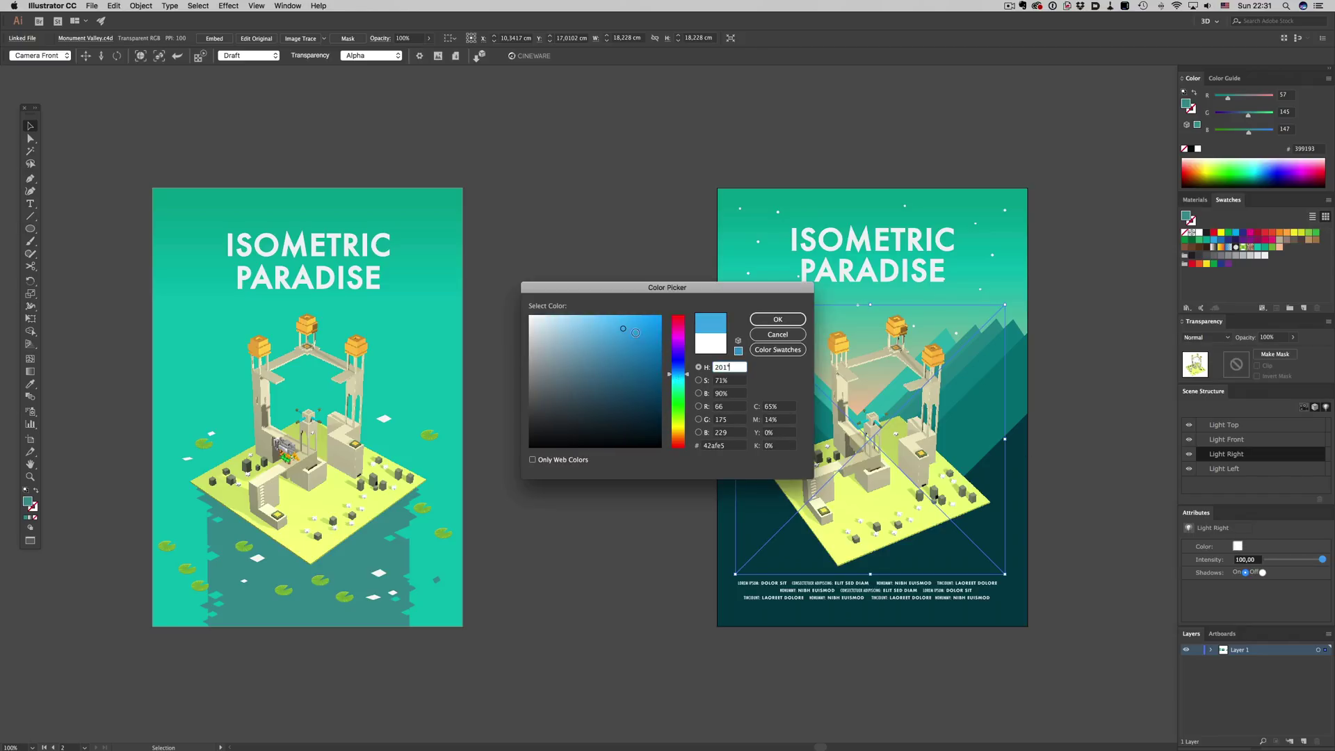
pyautogui.click(787, 321)
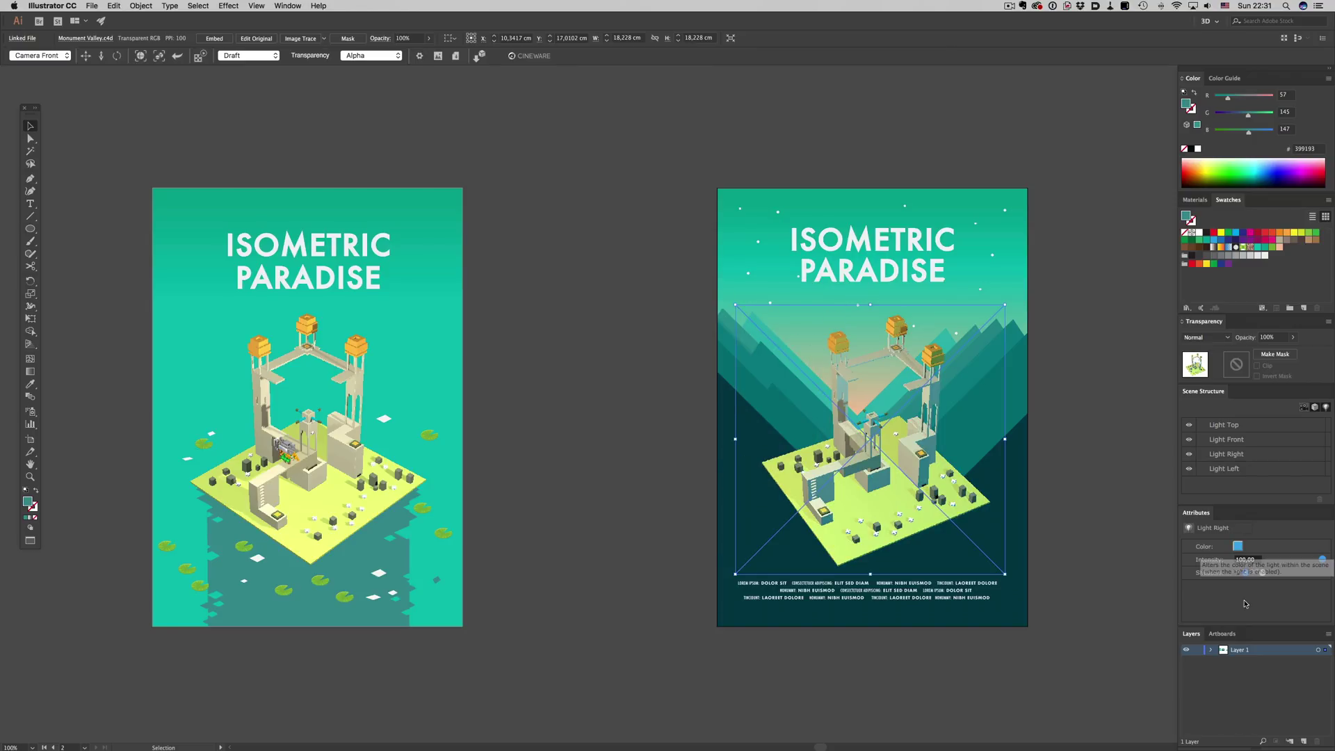
# - Toggle Light Right and Light Front off and back on to compare the lighting
pyautogui.click(1190, 454)
pyautogui.click(1188, 440)
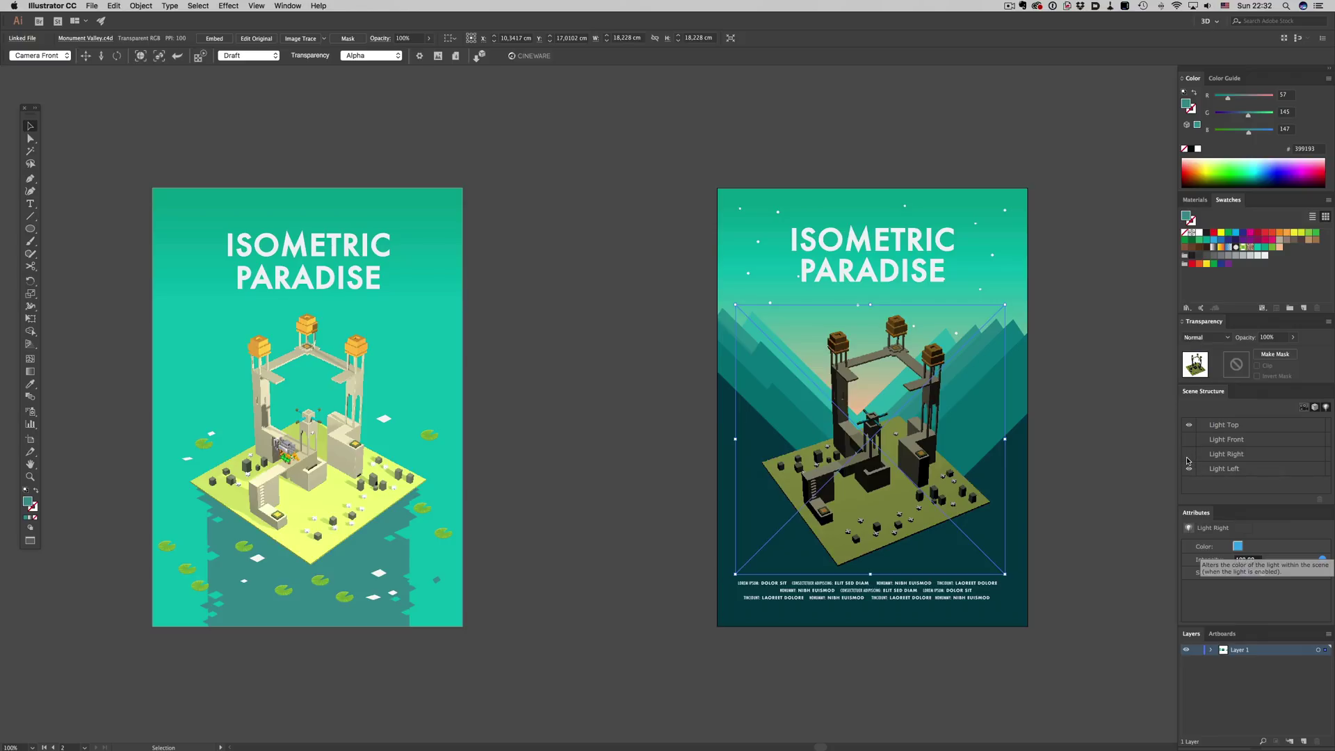
pyautogui.click(1189, 454)
pyautogui.click(1188, 439)
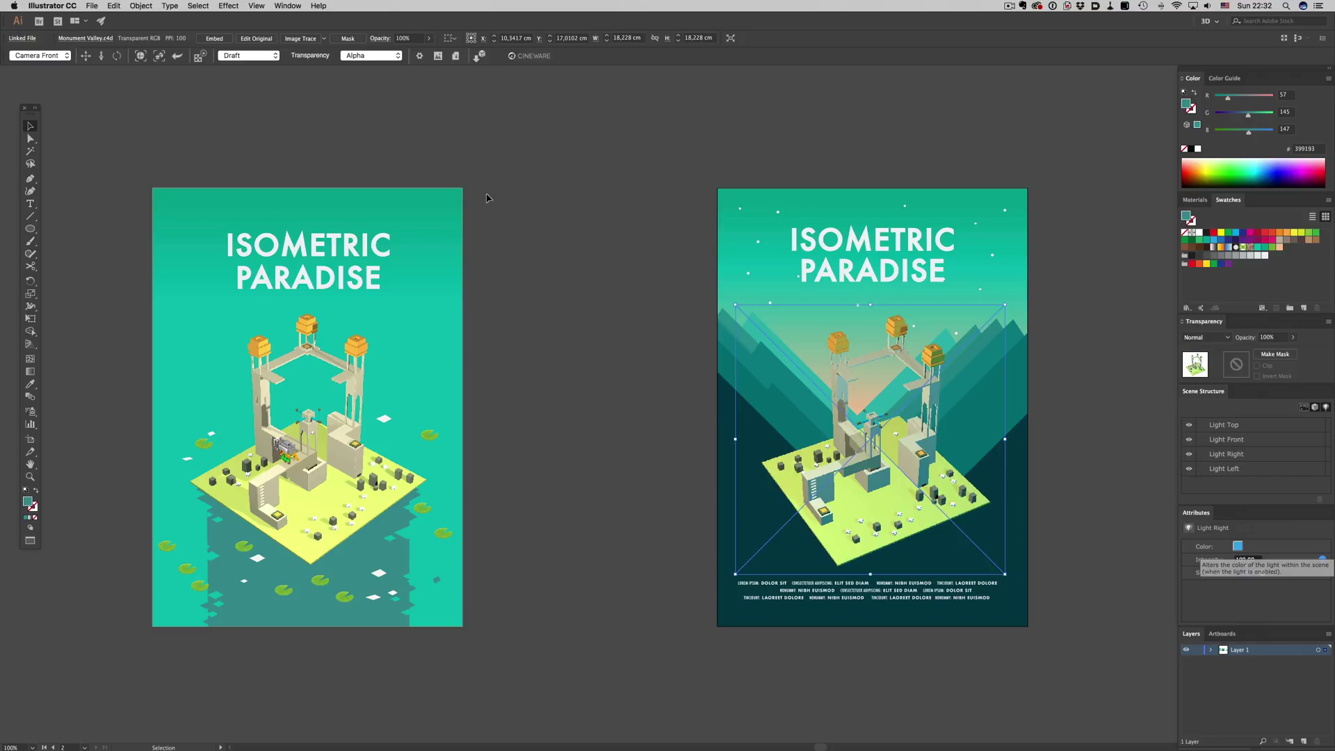
pyautogui.click(178, 58)
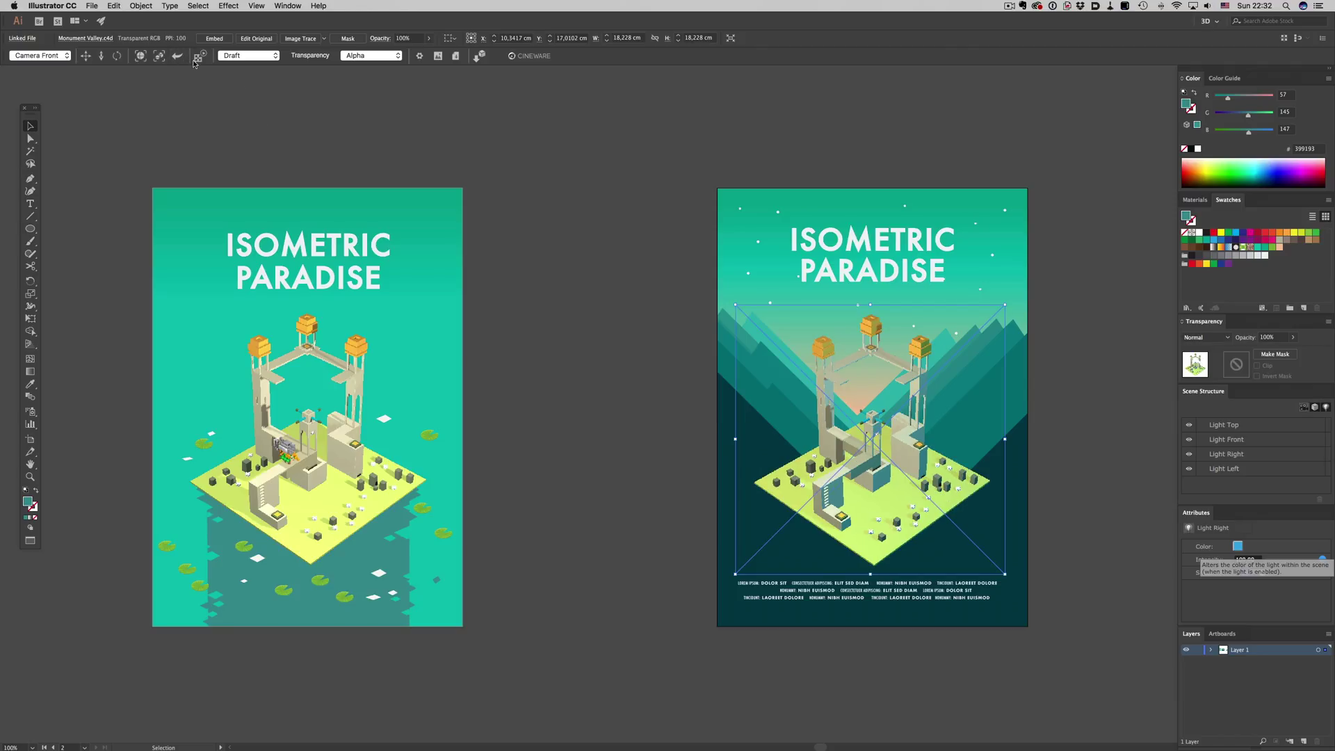
# - Select the Knight in the right poster's scene and set its Rotation H to 50
pyautogui.click(614, 242)
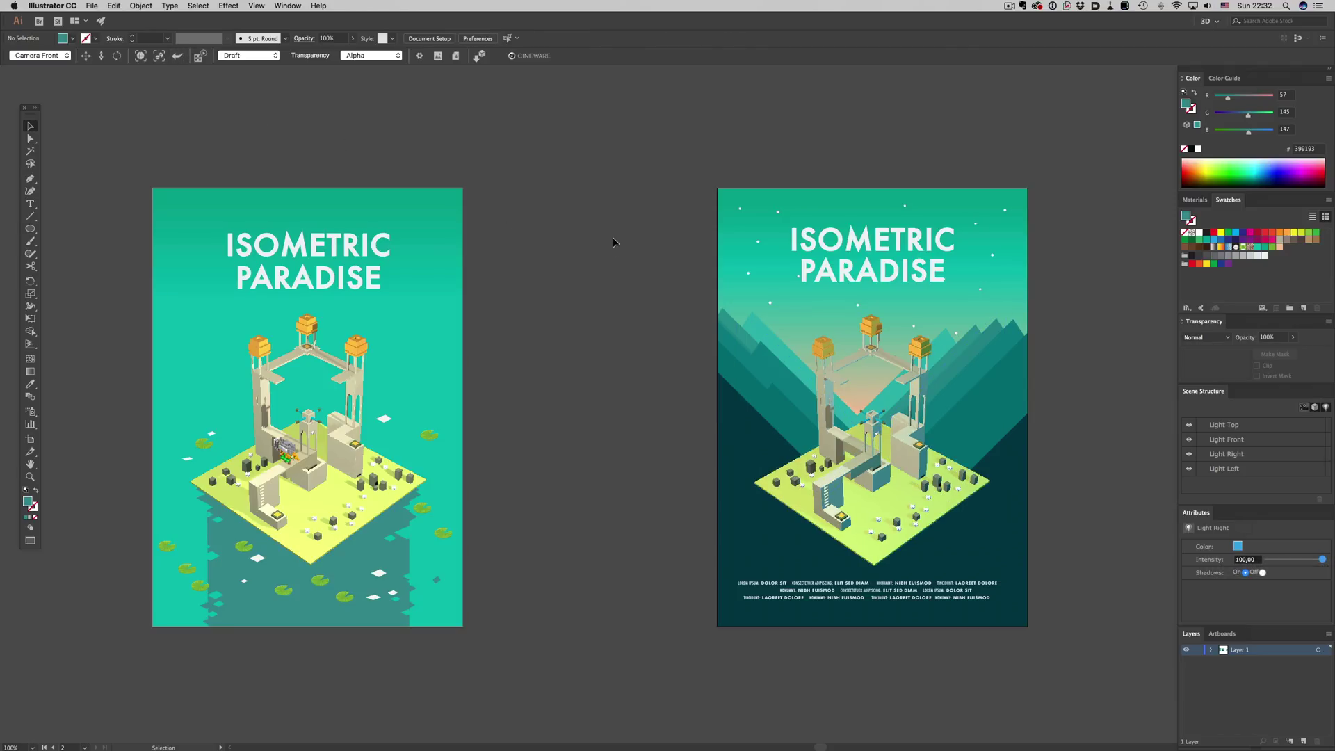
pyautogui.scroll(-3, 621, 280)
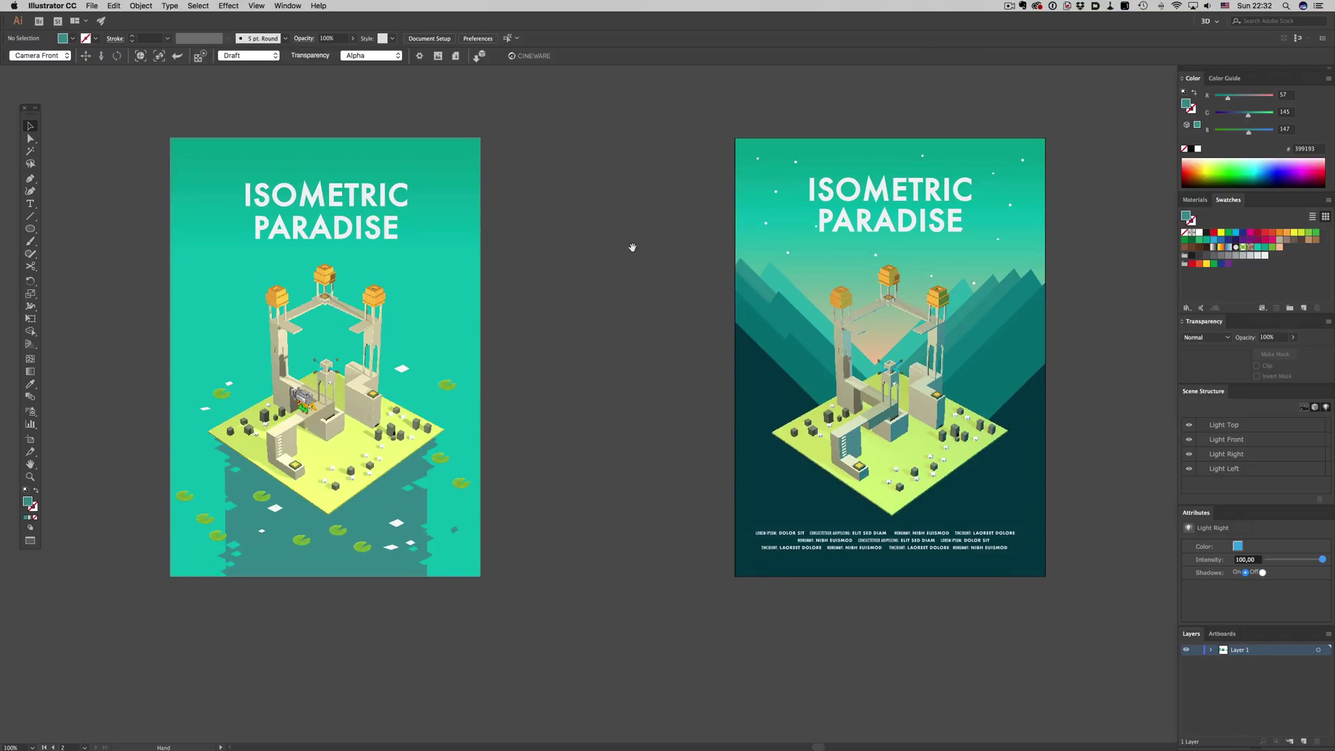
pyautogui.click(845, 405)
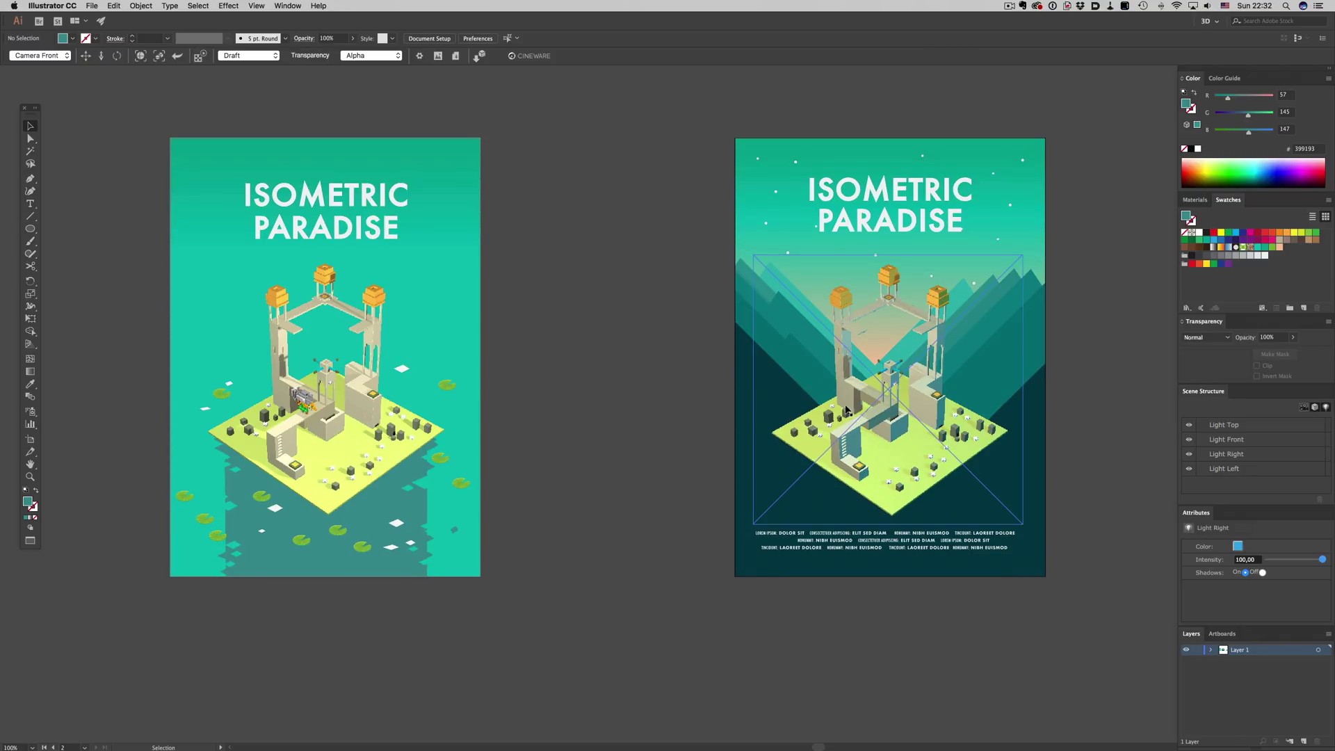
pyautogui.click(1316, 408)
pyautogui.click(1216, 426)
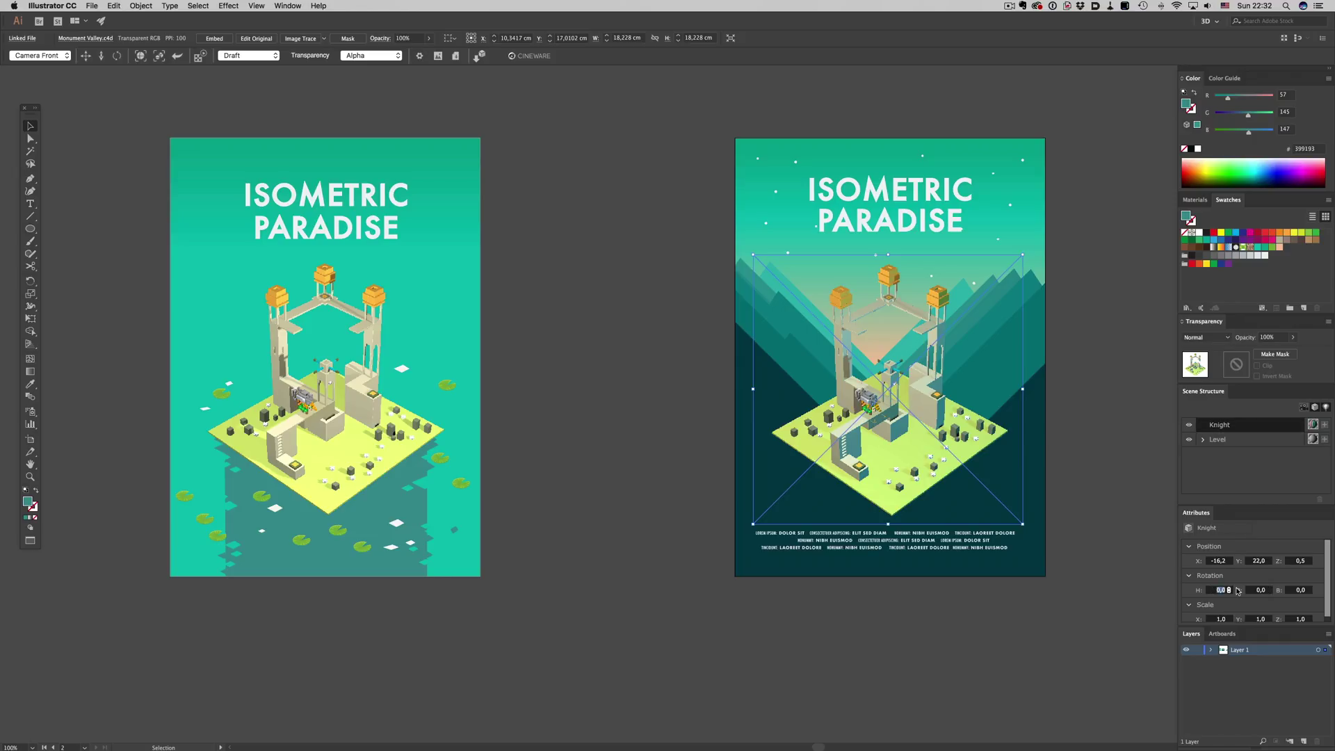
pyautogui.press('Return')
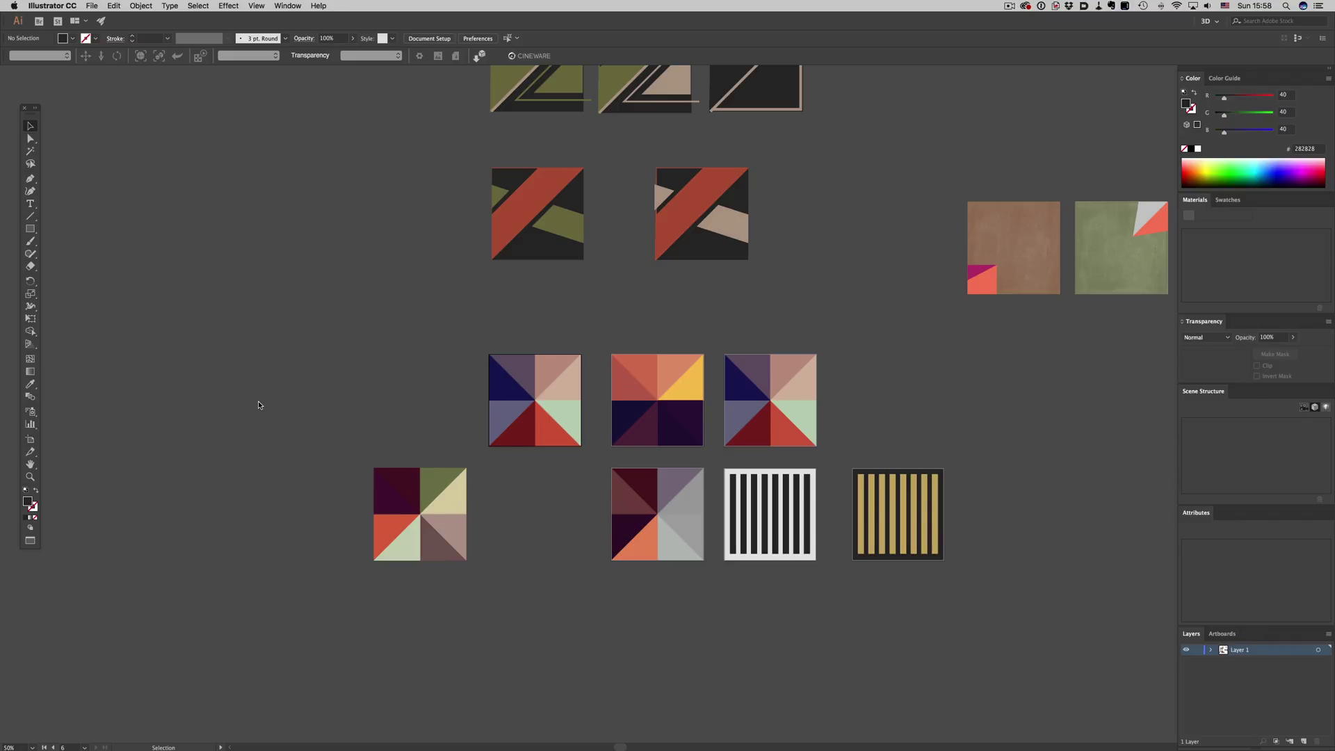
# - Export each artboard as Patterns.png into Pattern Tests at Medium (150 ppi)
pyautogui.click(92, 6)
pyautogui.moveTo(139, 174)
pyautogui.click(251, 185)
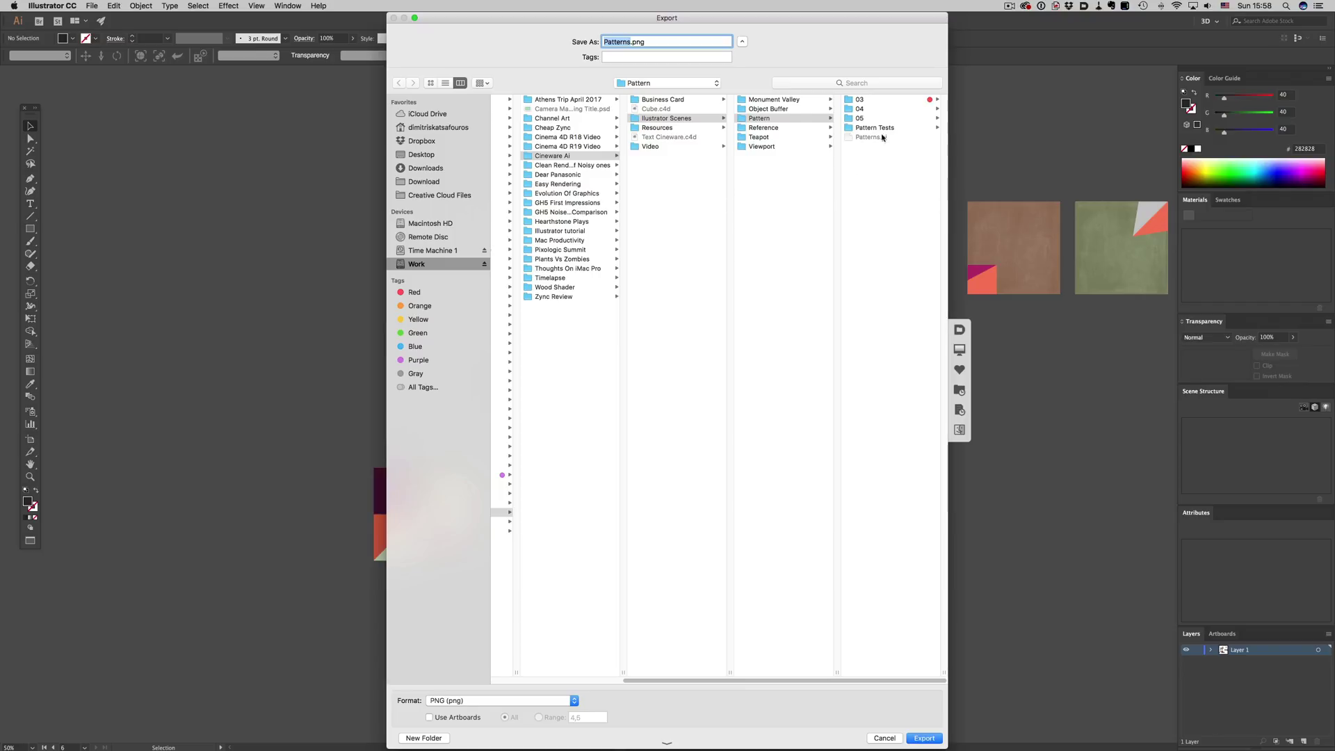
pyautogui.click(892, 128)
pyautogui.click(429, 717)
pyautogui.click(923, 738)
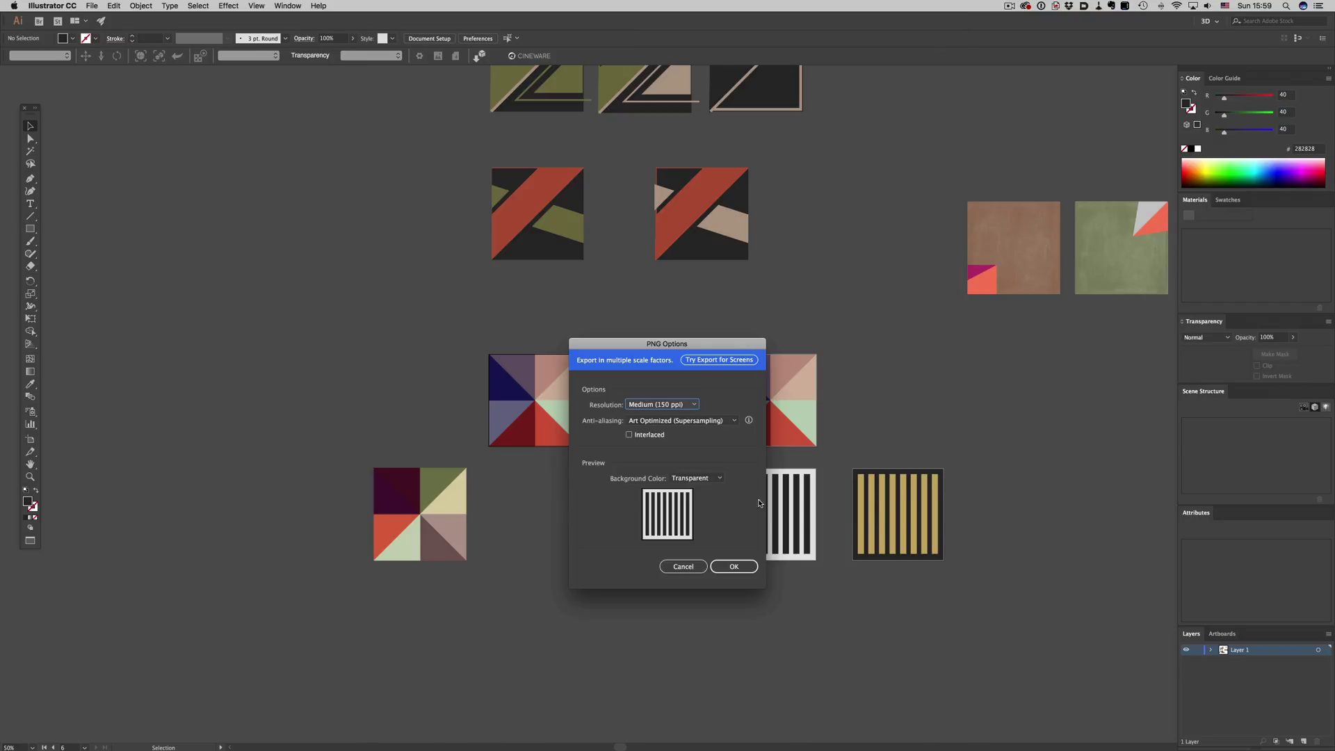
pyautogui.click(734, 567)
# - Load Patterns-01.png into the Pattern material's Color texture in Cinema 4D
pyautogui.press('super+Tab')
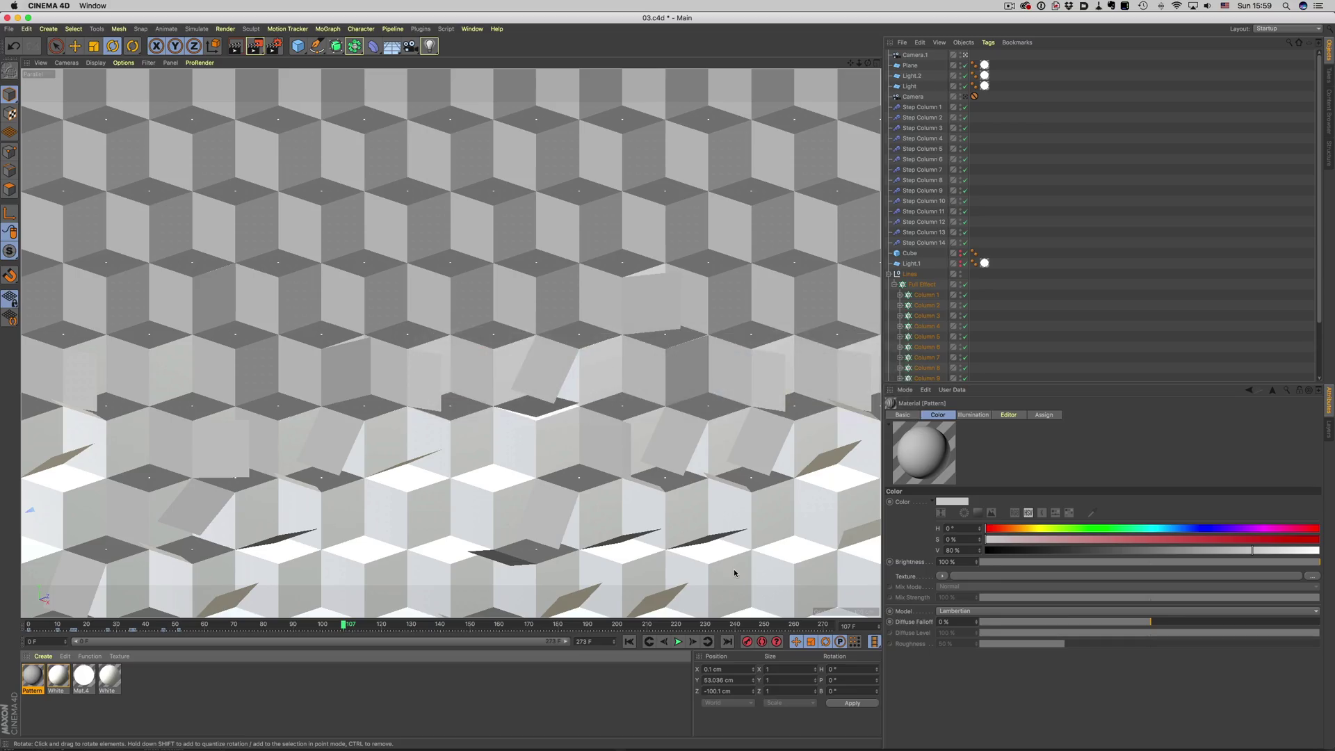
pyautogui.doubleClick(32, 678)
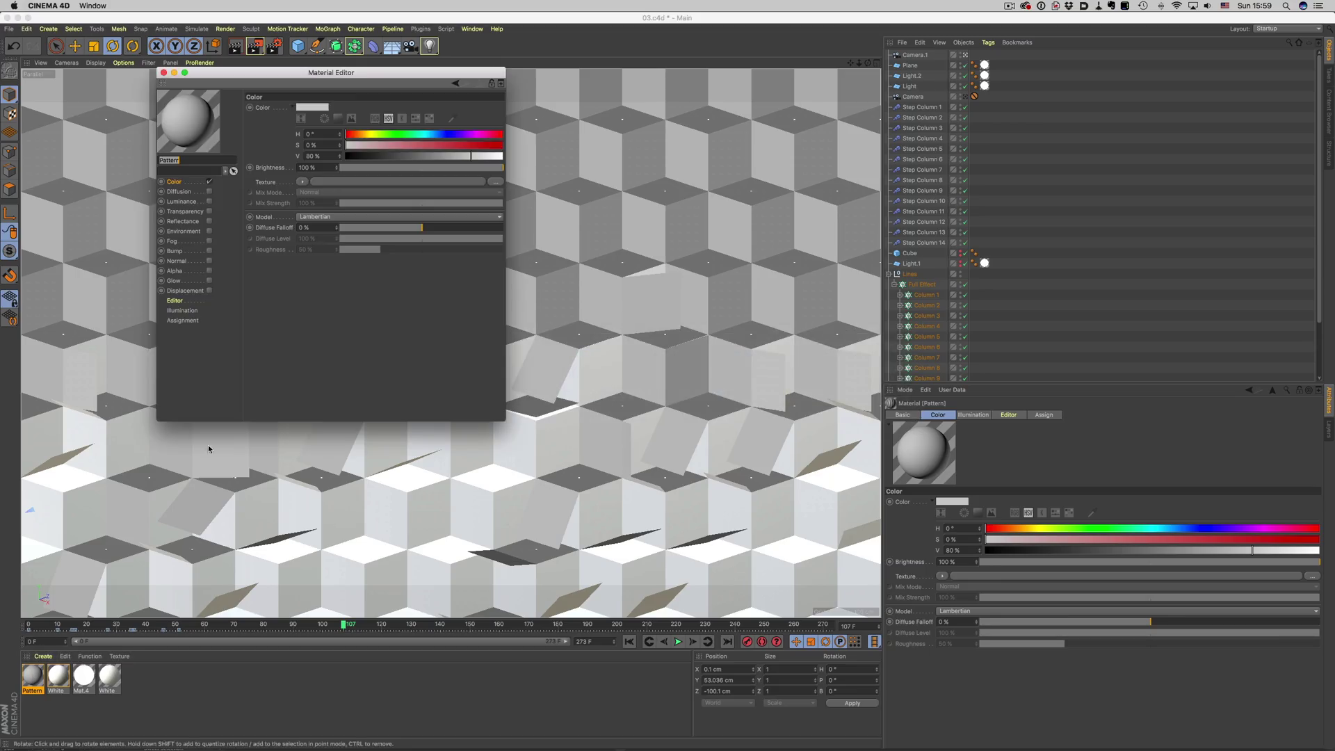
pyautogui.click(383, 185)
pyautogui.click(514, 141)
pyautogui.press('Up')
pyautogui.press('Up')
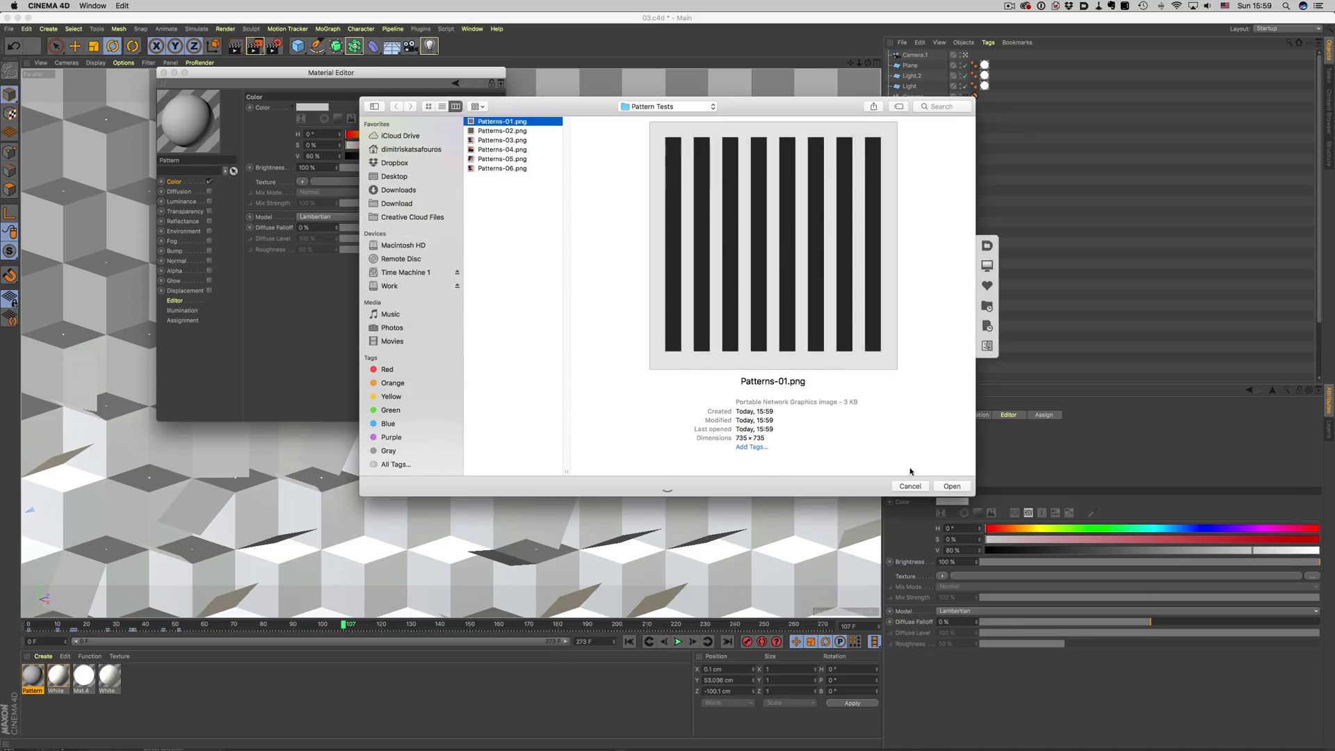
pyautogui.press('Return')
pyautogui.click(696, 241)
pyautogui.click(164, 73)
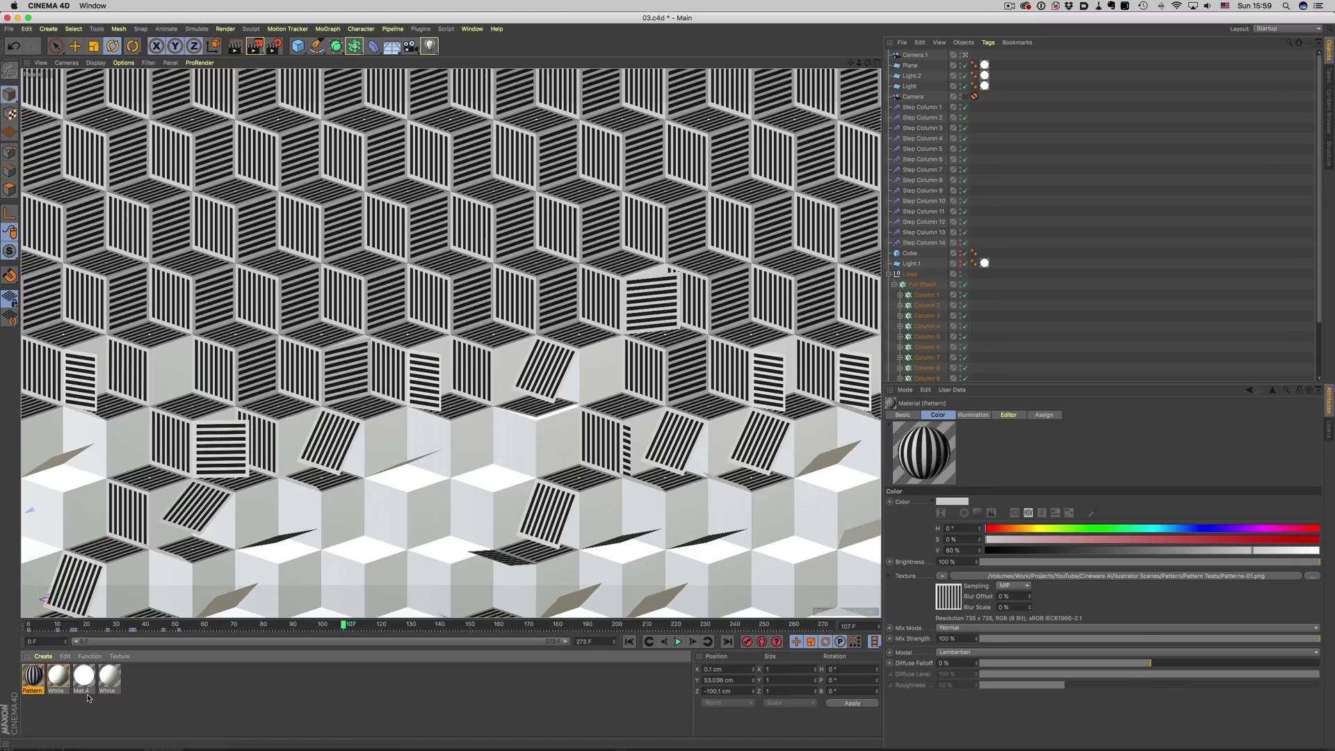
# - Duplicate the Pattern material and load Patterns-02.png into the copy's texture
pyautogui.press('super+c')
pyautogui.press('super+v')
pyautogui.doubleClick(31, 676)
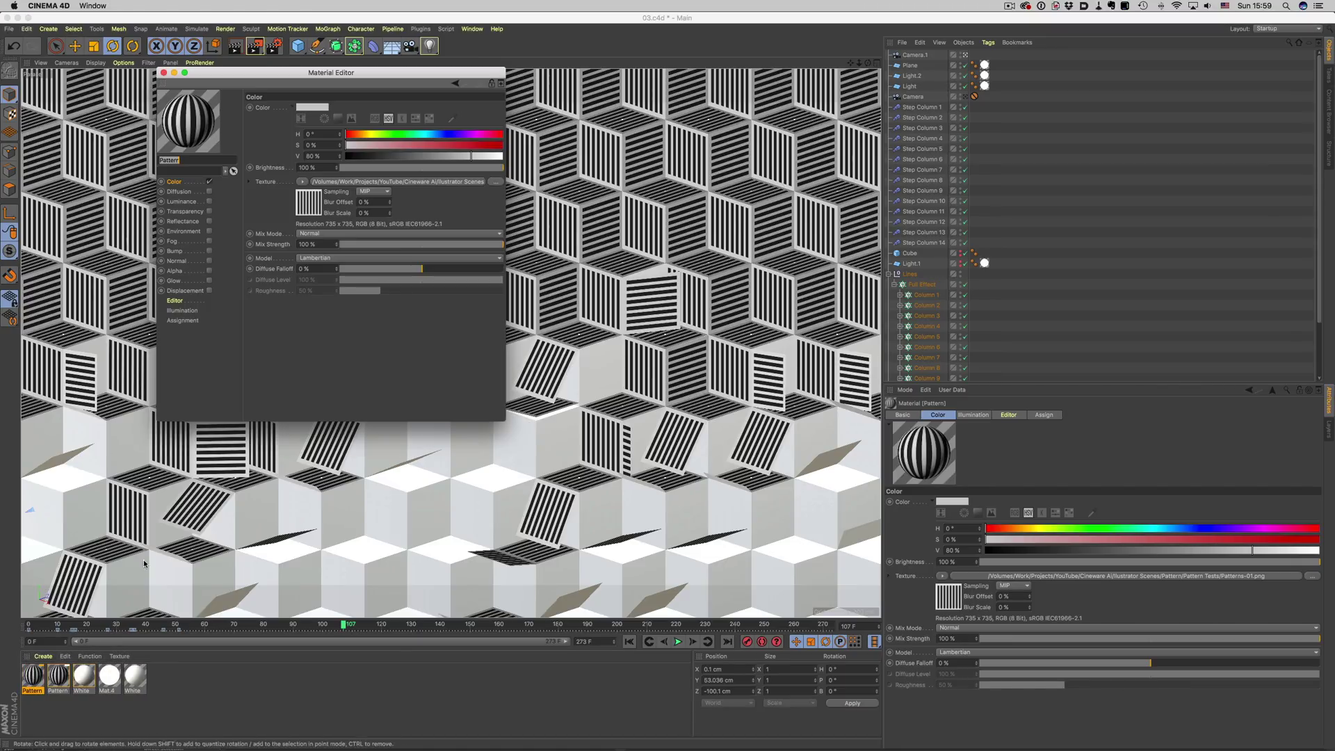
pyautogui.click(304, 198)
pyautogui.click(502, 191)
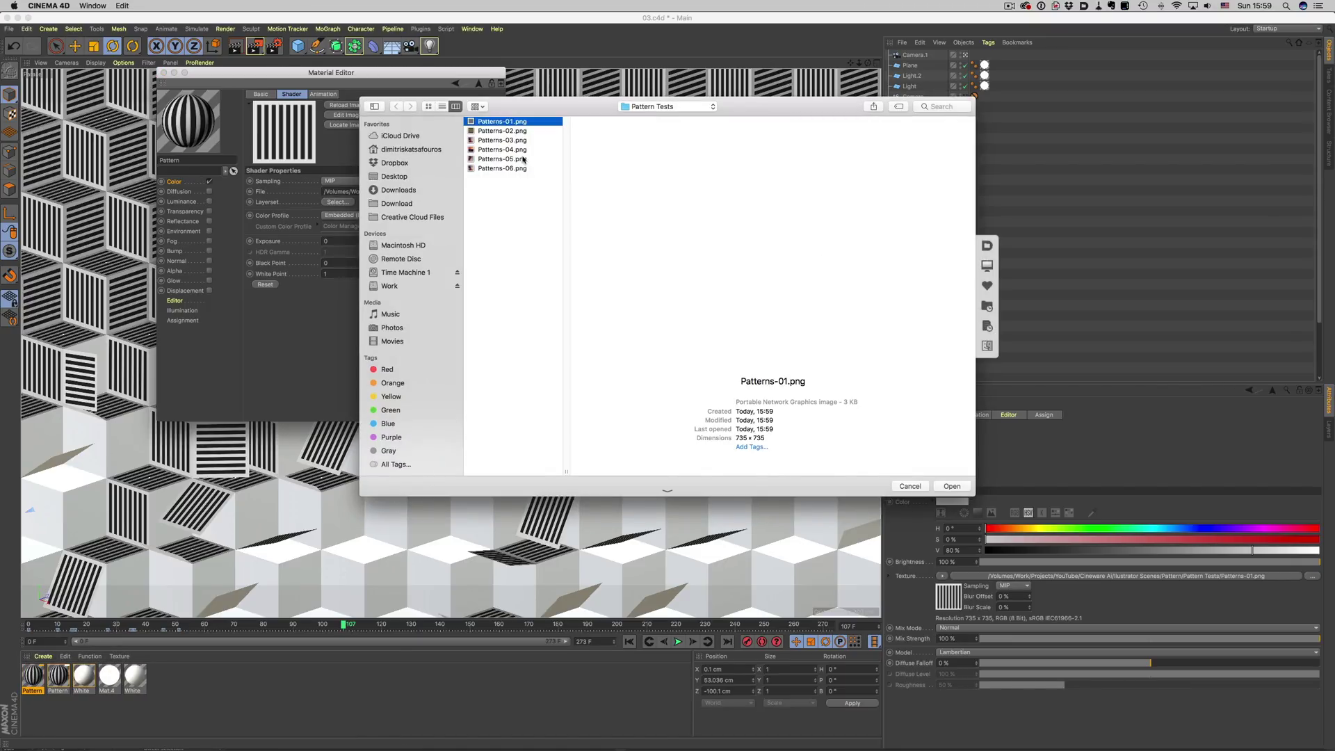
pyautogui.click(520, 131)
pyautogui.click(952, 486)
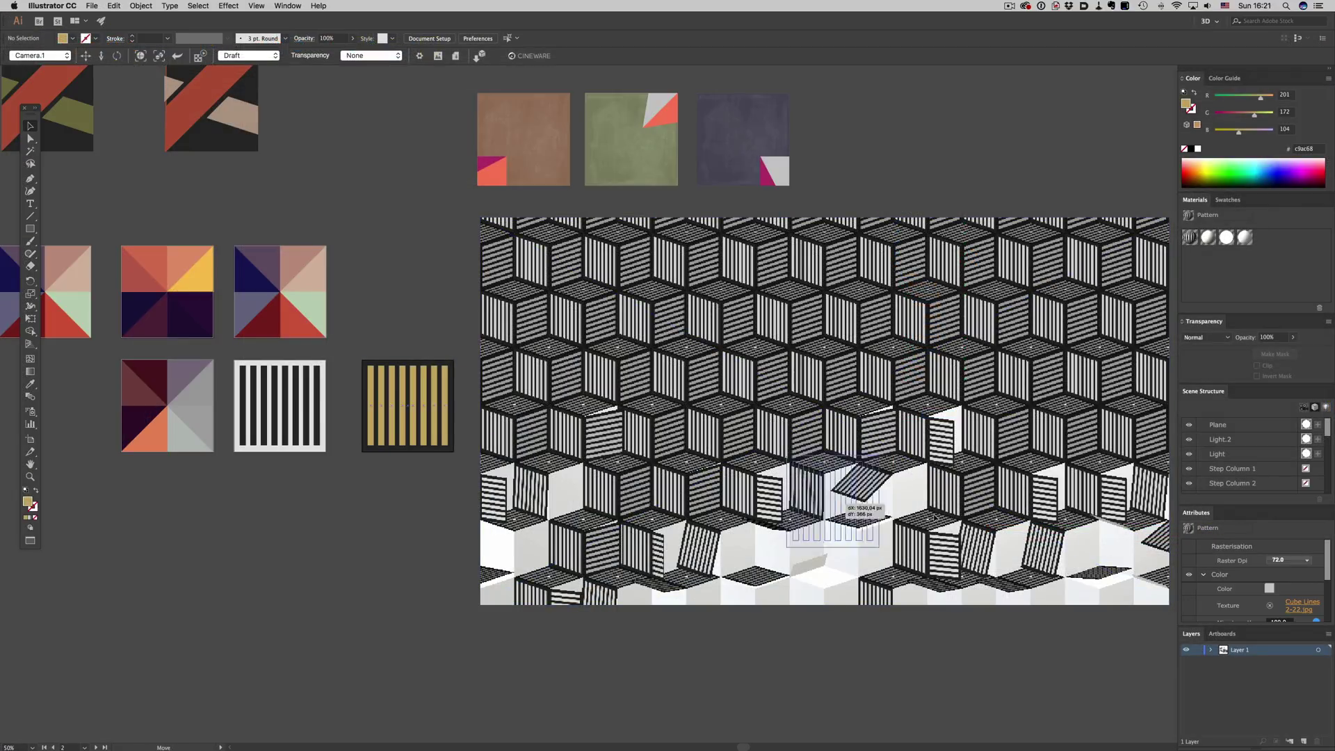
# - Apply the gold stripe tile as the cubes' texture and recolour three stripes light blue-grey
pyautogui.moveTo(1218, 604); pyautogui.dragTo(1224, 603)
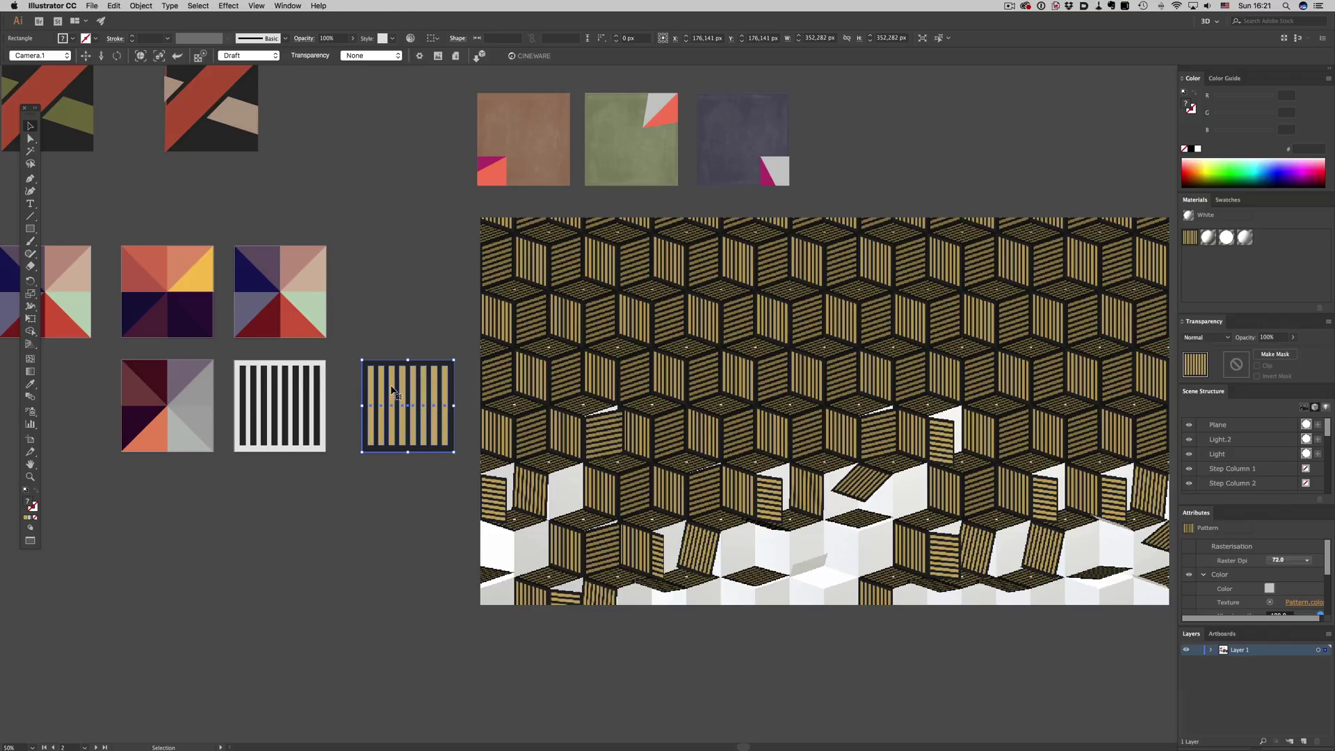
pyautogui.doubleClick(393, 392)
pyautogui.click(392, 392)
pyautogui.keyDown('shift'); pyautogui.click(415, 393); pyautogui.keyUp('shift')
pyautogui.keyDown('shift'); pyautogui.click(436, 392); pyautogui.keyUp('shift')
pyautogui.moveTo(1254, 114); pyautogui.dragTo(1264, 133)
pyautogui.doubleClick(833, 154)
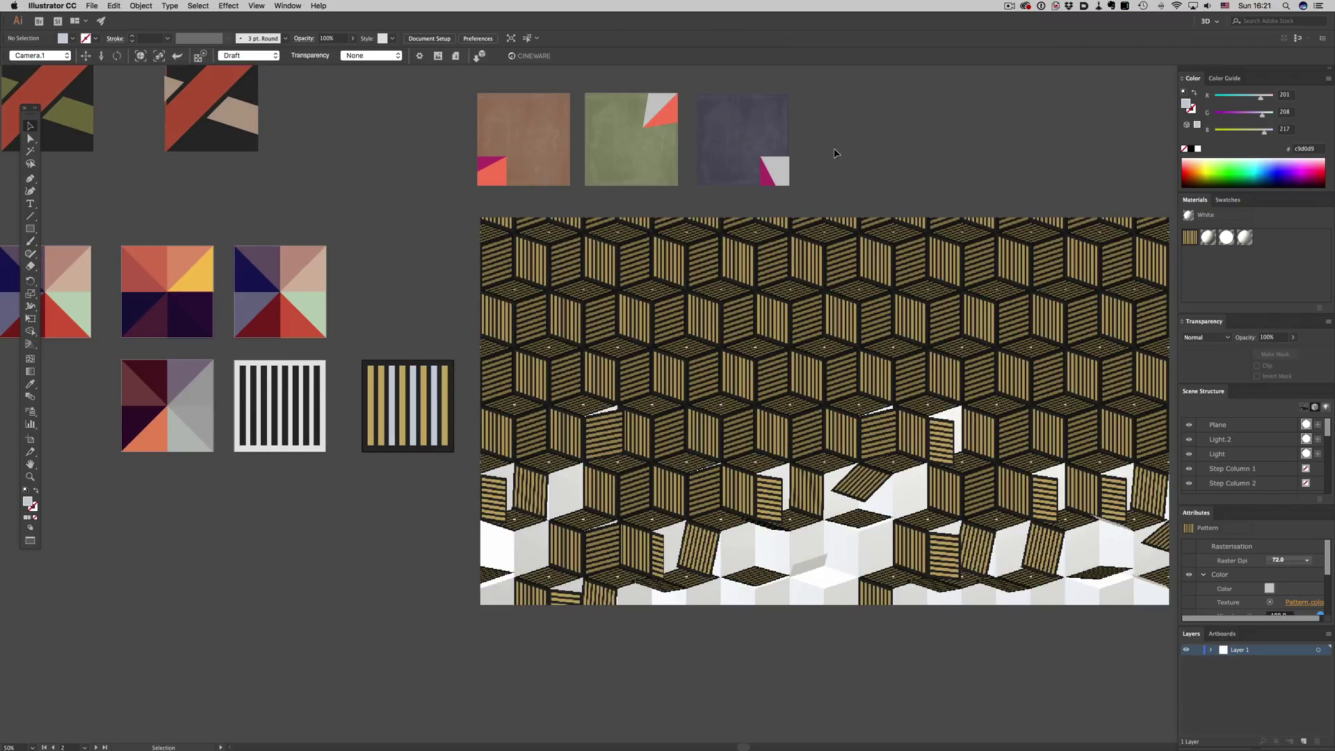
# - Delete the extra middle stripes and widen the remaining blue-grey stripe
pyautogui.doubleClick(407, 385)
pyautogui.click(404, 406)
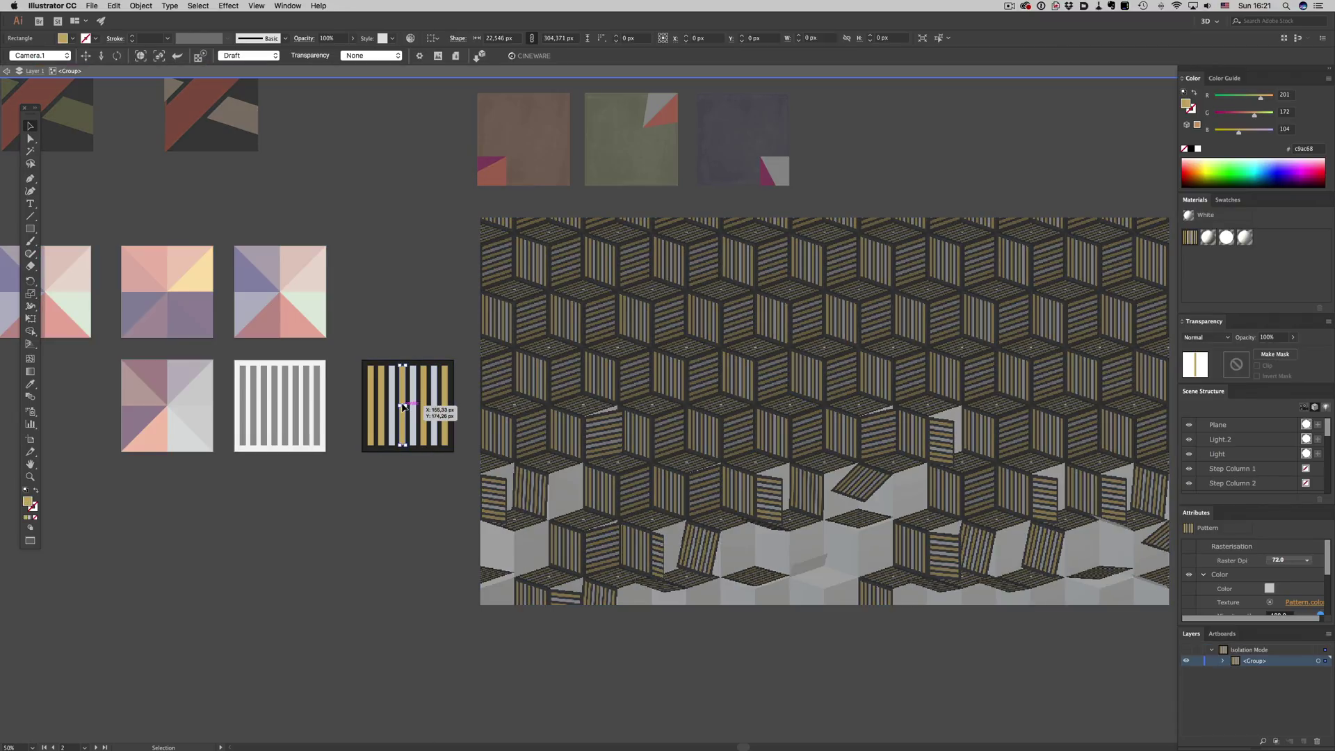
pyautogui.press('Delete')
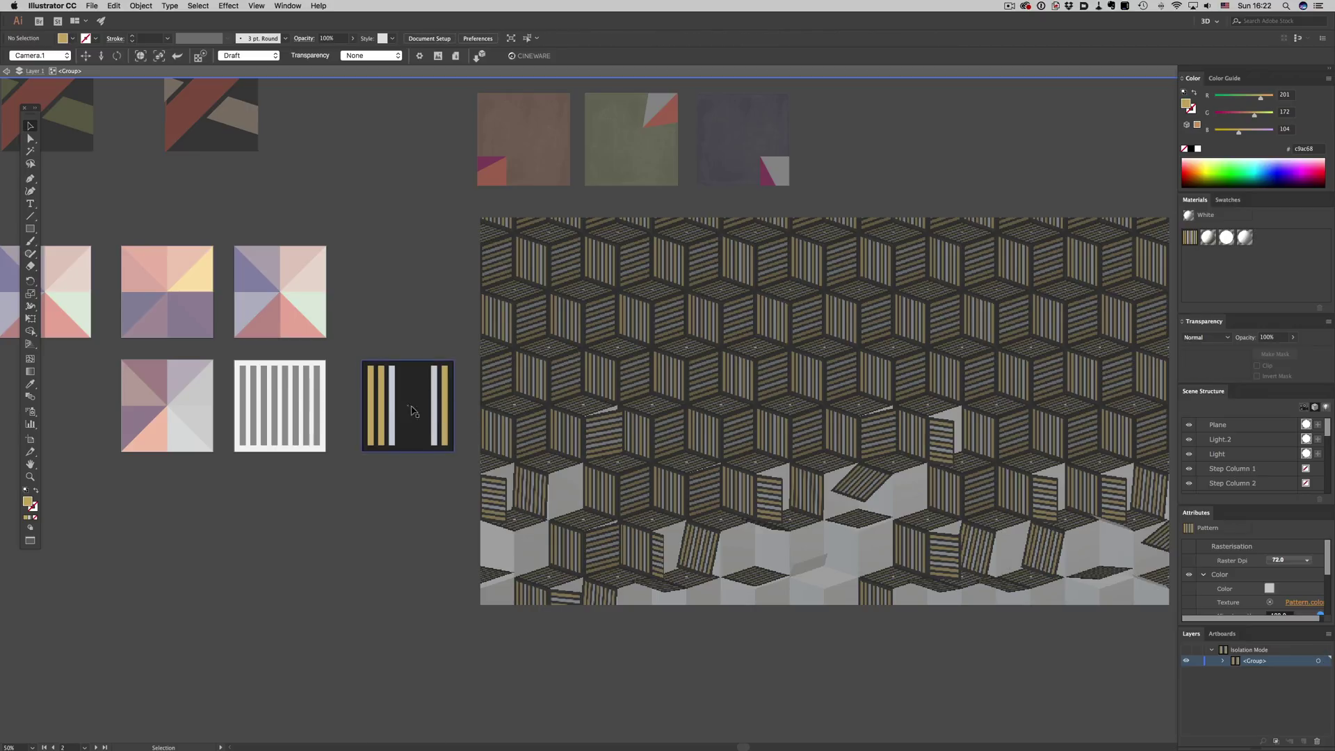
pyautogui.click(392, 406)
pyautogui.moveTo(394, 405); pyautogui.dragTo(427, 406)
pyautogui.doubleClick(411, 311)
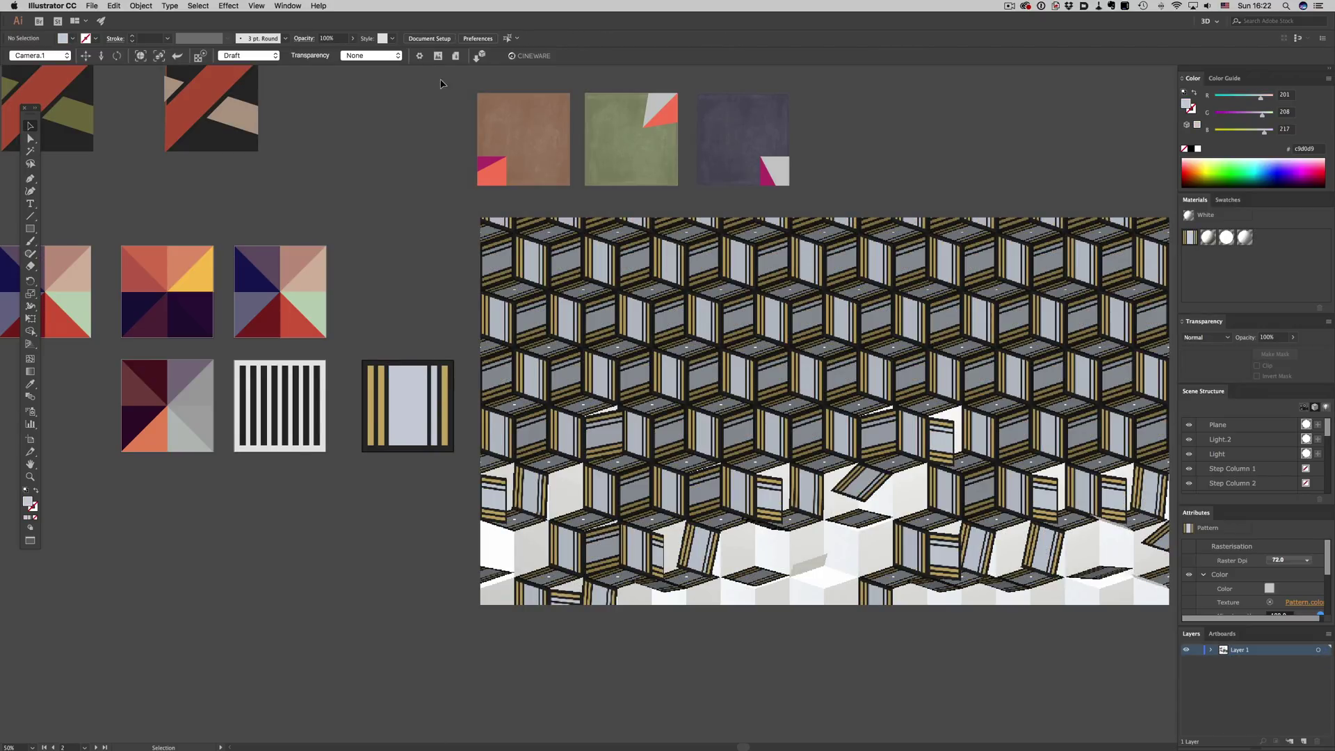
# - Open the cube render's Render Settings to set the render frame to 169
pyautogui.click(420, 55)
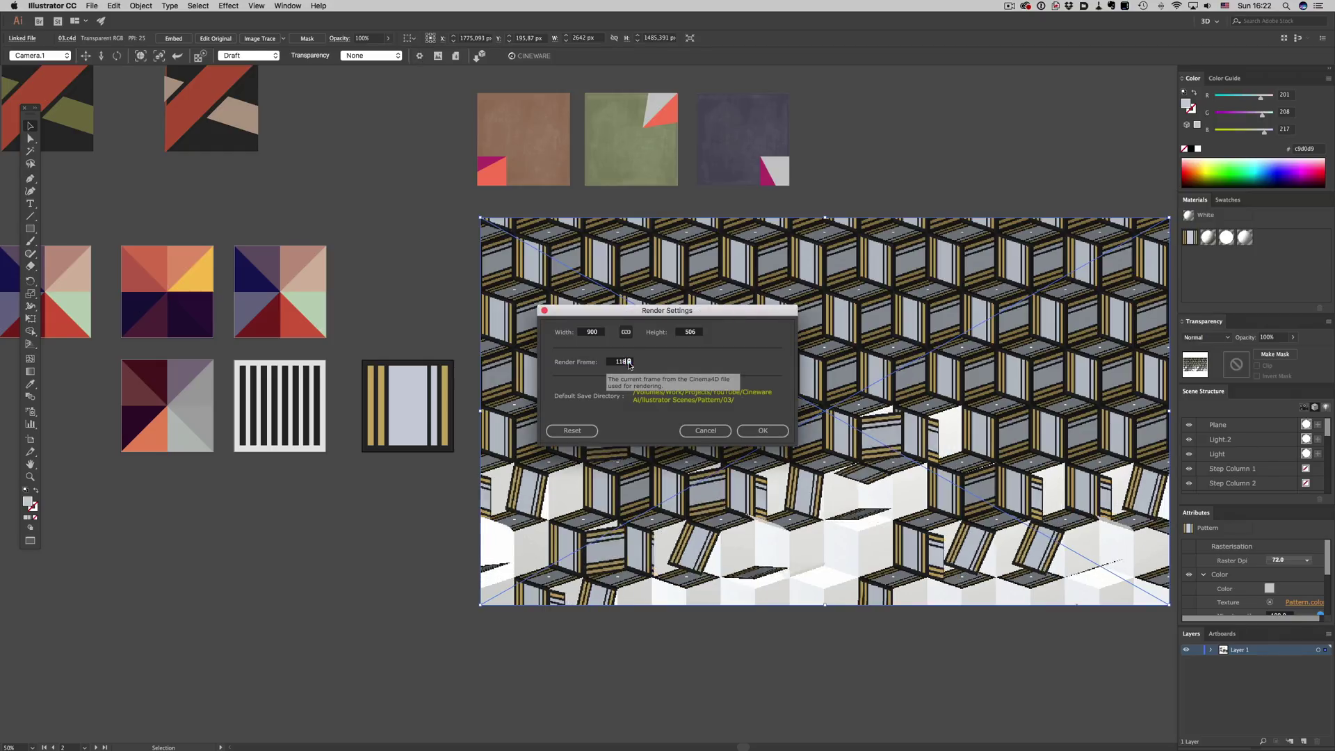
pyautogui.scroll(13, 631, 361)
pyautogui.scroll(18, 631, 361)
pyautogui.scroll(19, 631, 360)
# - Render frame 169, paint a curved motion arrow, and duplicate the teapot frame rightward
pyautogui.click(763, 432)
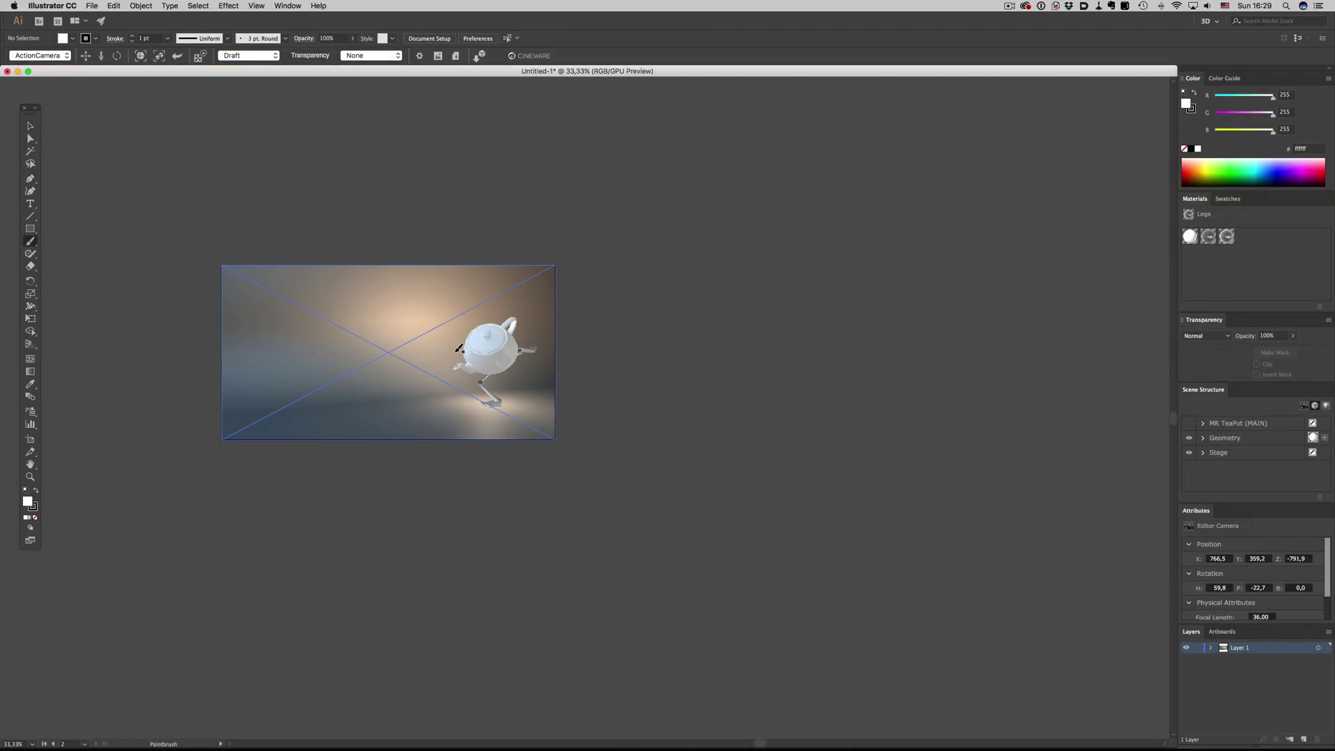
pyautogui.moveTo(458, 348)
pyautogui.mouseDown()
pyautogui.moveTo(327, 358)
pyautogui.moveTo(356, 367)
pyautogui.mouseUp()
pyautogui.hotkey('shift', 'o')
pyautogui.moveTo(364, 315); pyautogui.dragTo(769, 314)
pyautogui.press('v')
# - Render the second frame at frame 50 and draw a circle above the teapot
pyautogui.click(418, 56)
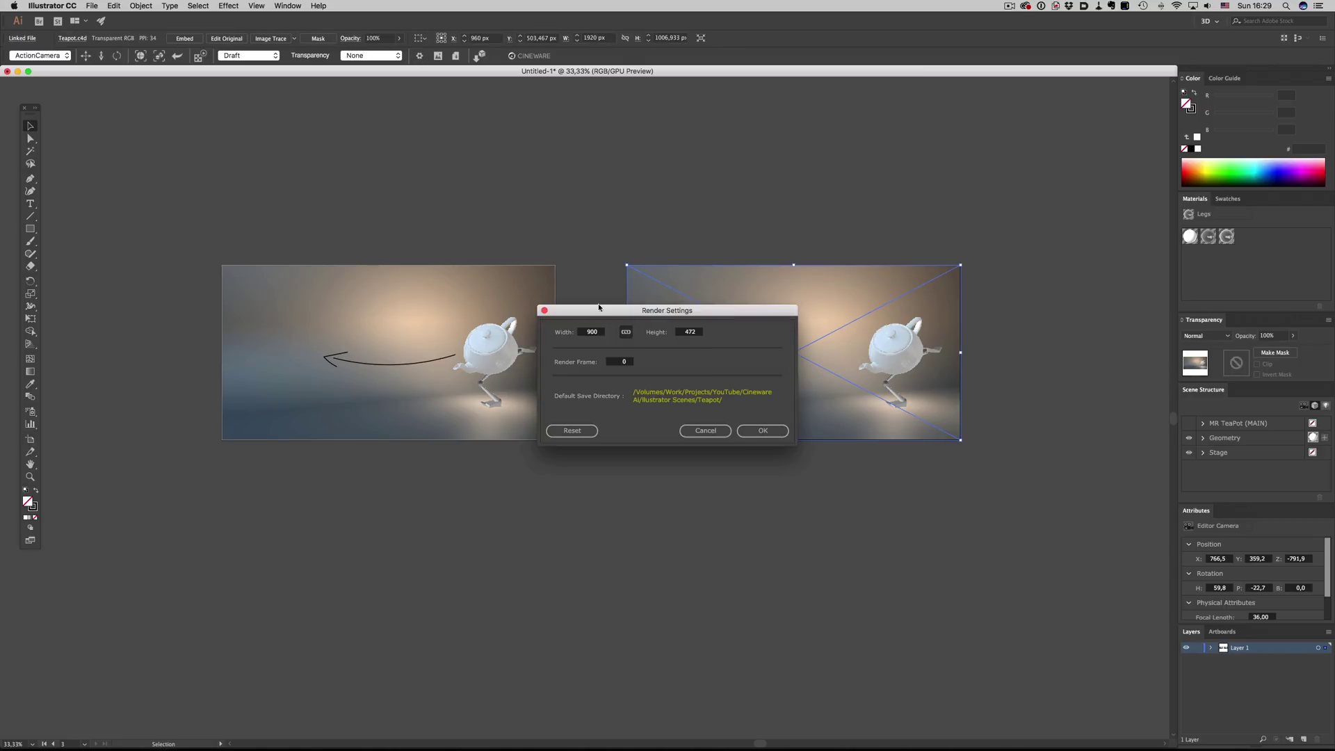
pyautogui.write('50')
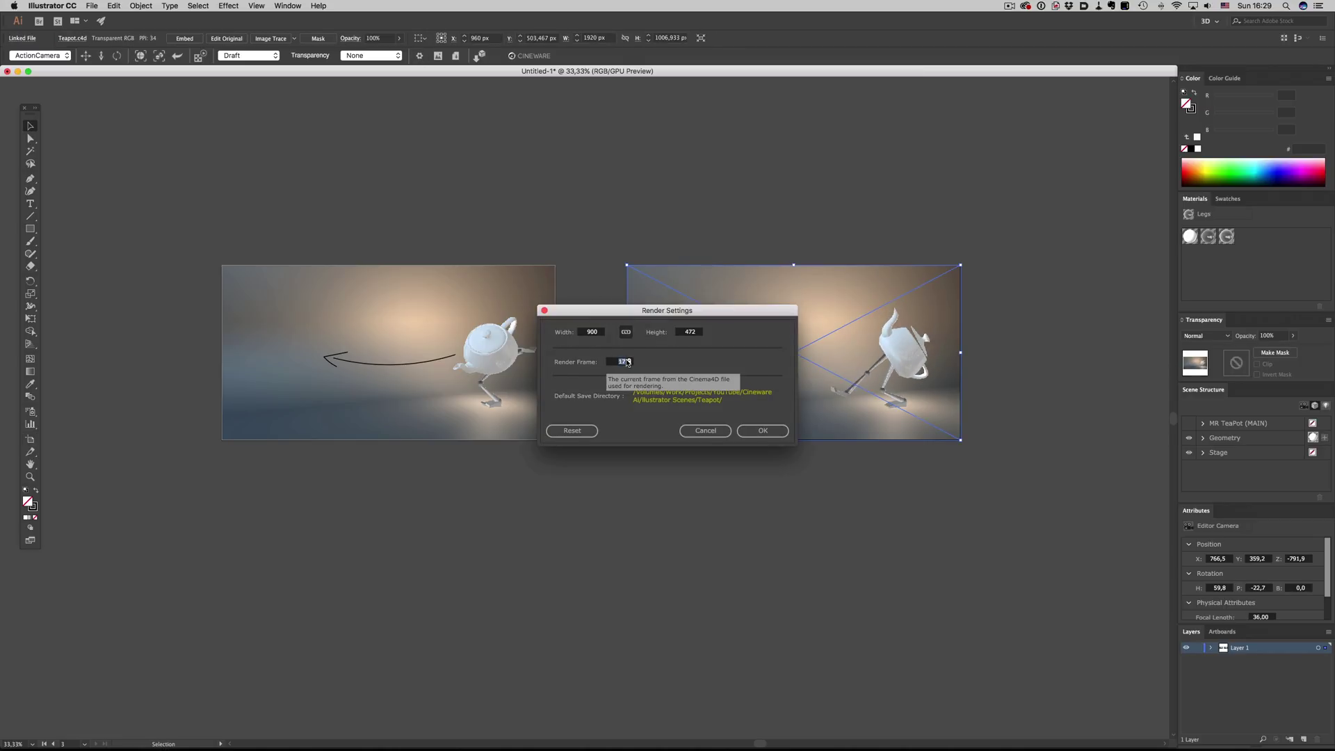
pyautogui.press('Return')
pyautogui.hscroll(3, 667, 355)
pyautogui.press('l')
pyautogui.moveTo(695, 327); pyautogui.dragTo(702, 342)
# - Duplicate the second frame to the right and set its render frame to 120
pyautogui.hscroll(3, 680, 381)
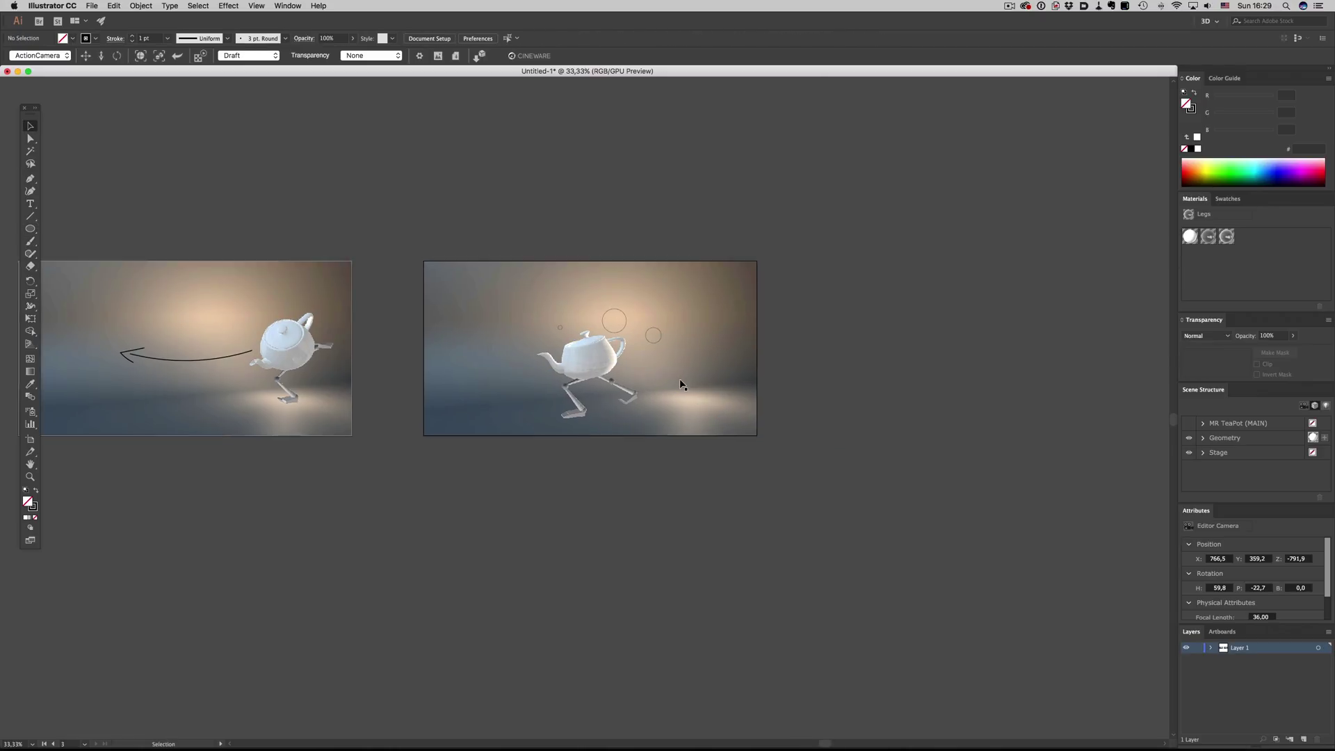
pyautogui.hotkey('shift', 'o')
pyautogui.moveTo(479, 339); pyautogui.dragTo(909, 326)
pyautogui.press('v')
pyautogui.click(909, 327)
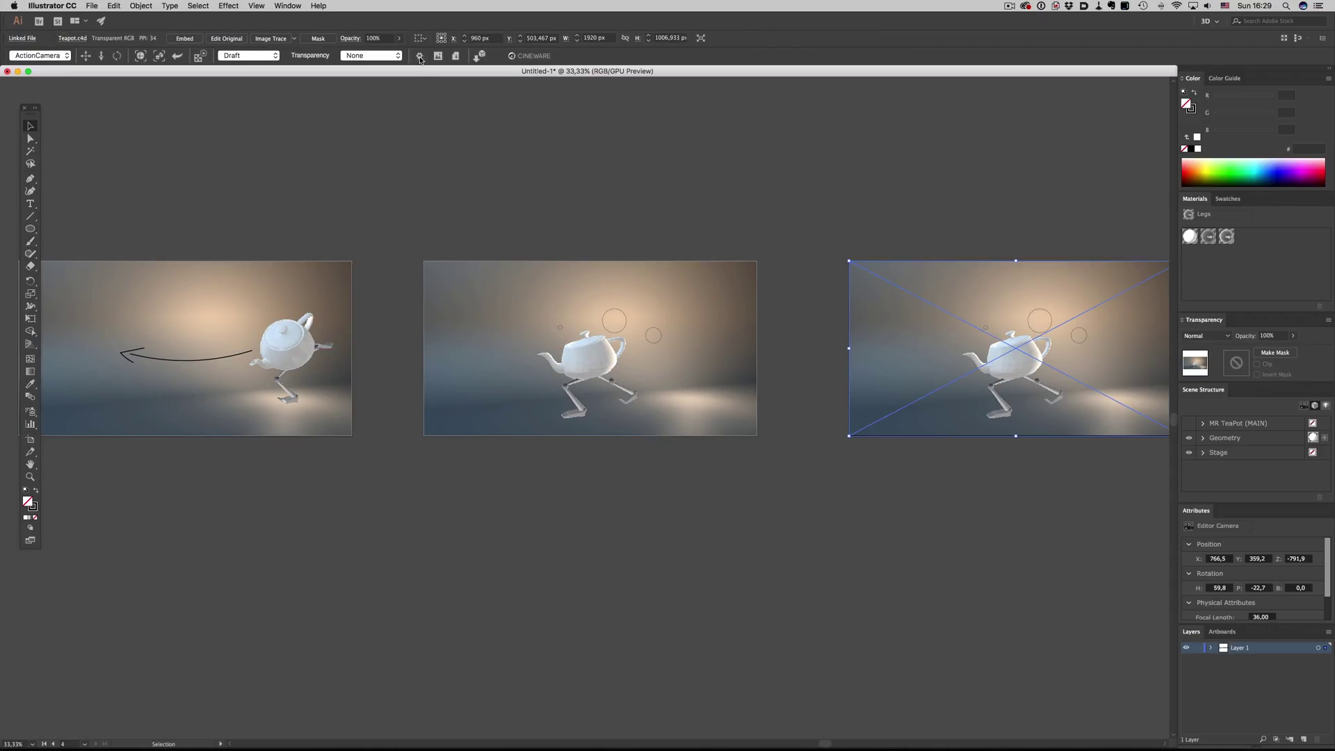
pyautogui.click(419, 56)
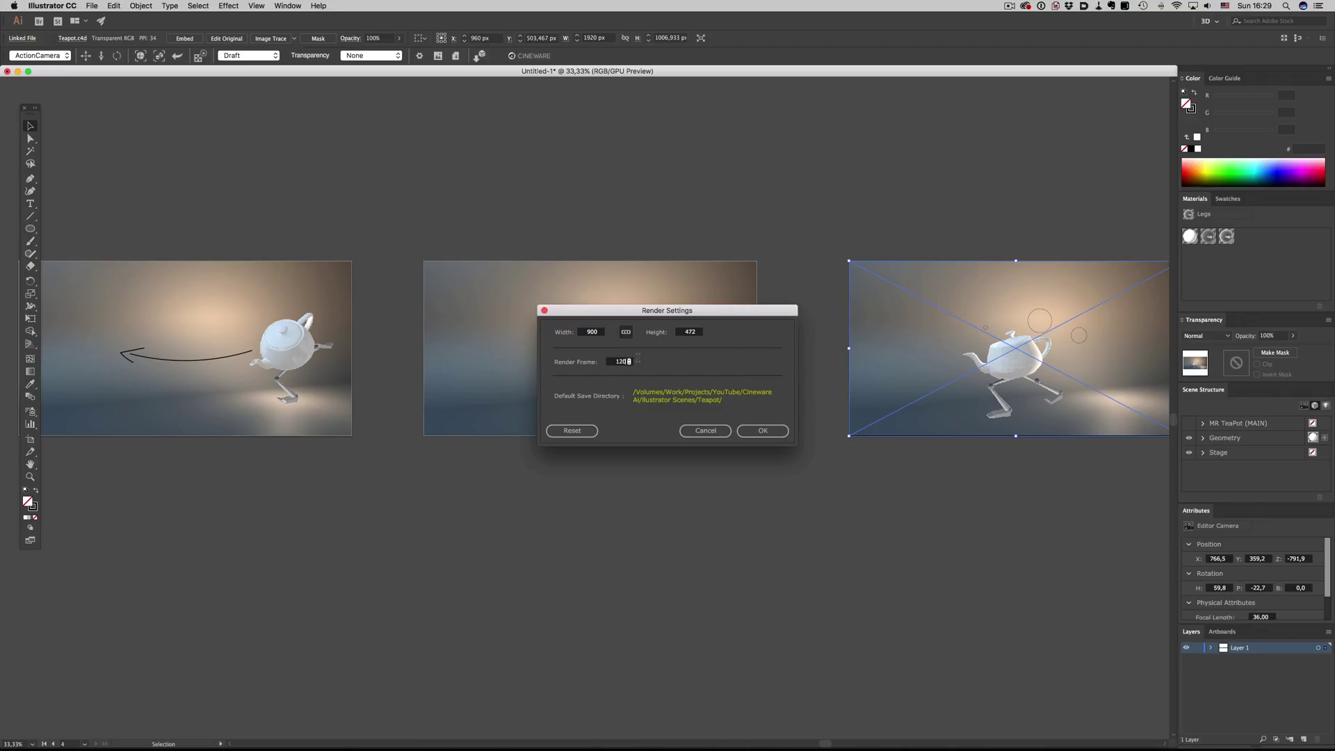
pyautogui.write('120')
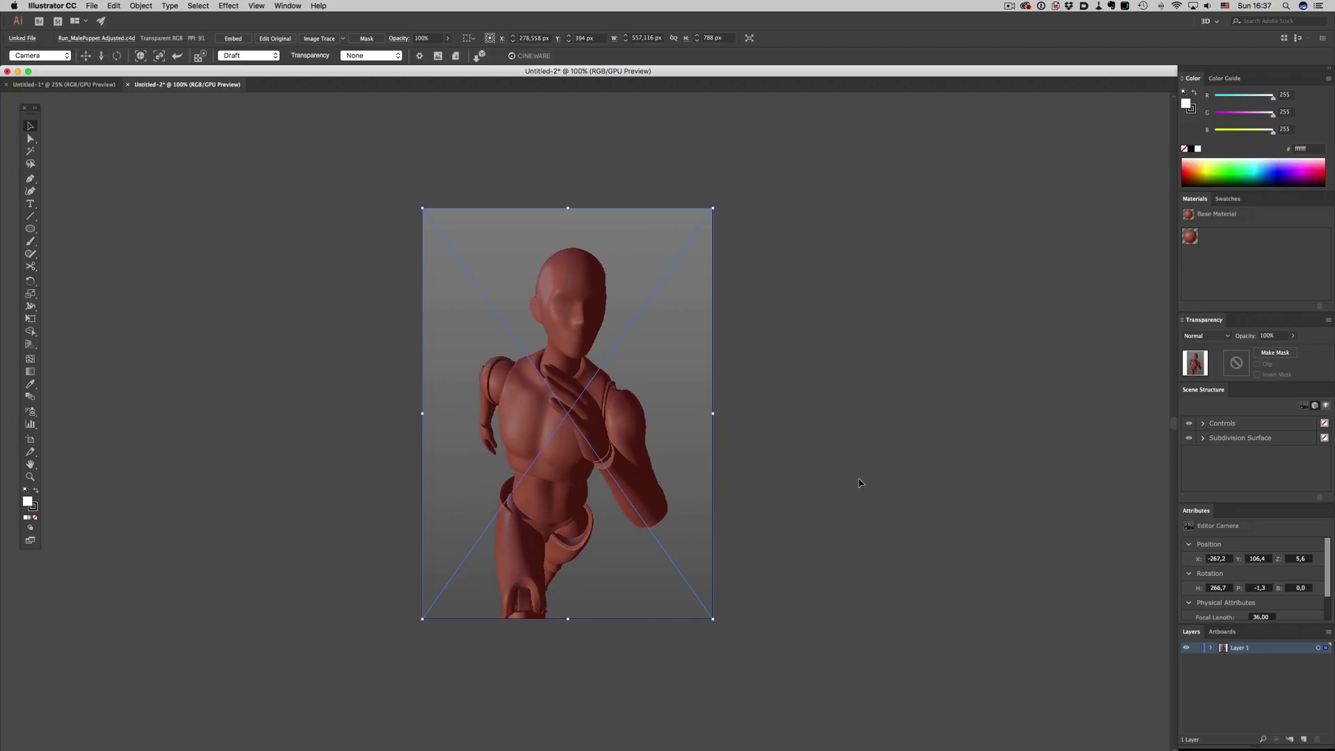
# - Dim the mannequin on Layer 1 to 50%, add Layer 2, and lock Layer 1
pyautogui.doubleClick(1277, 653)
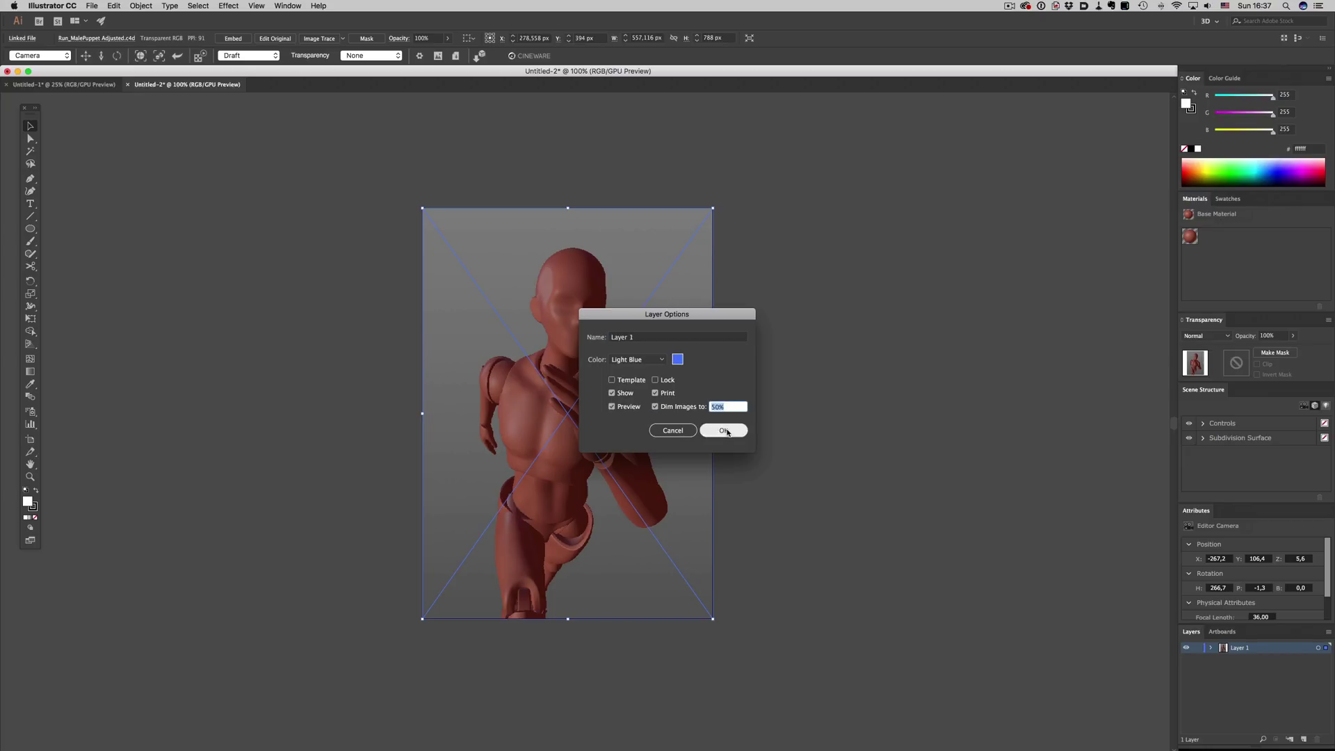
pyautogui.press('Return')
pyautogui.click(1302, 739)
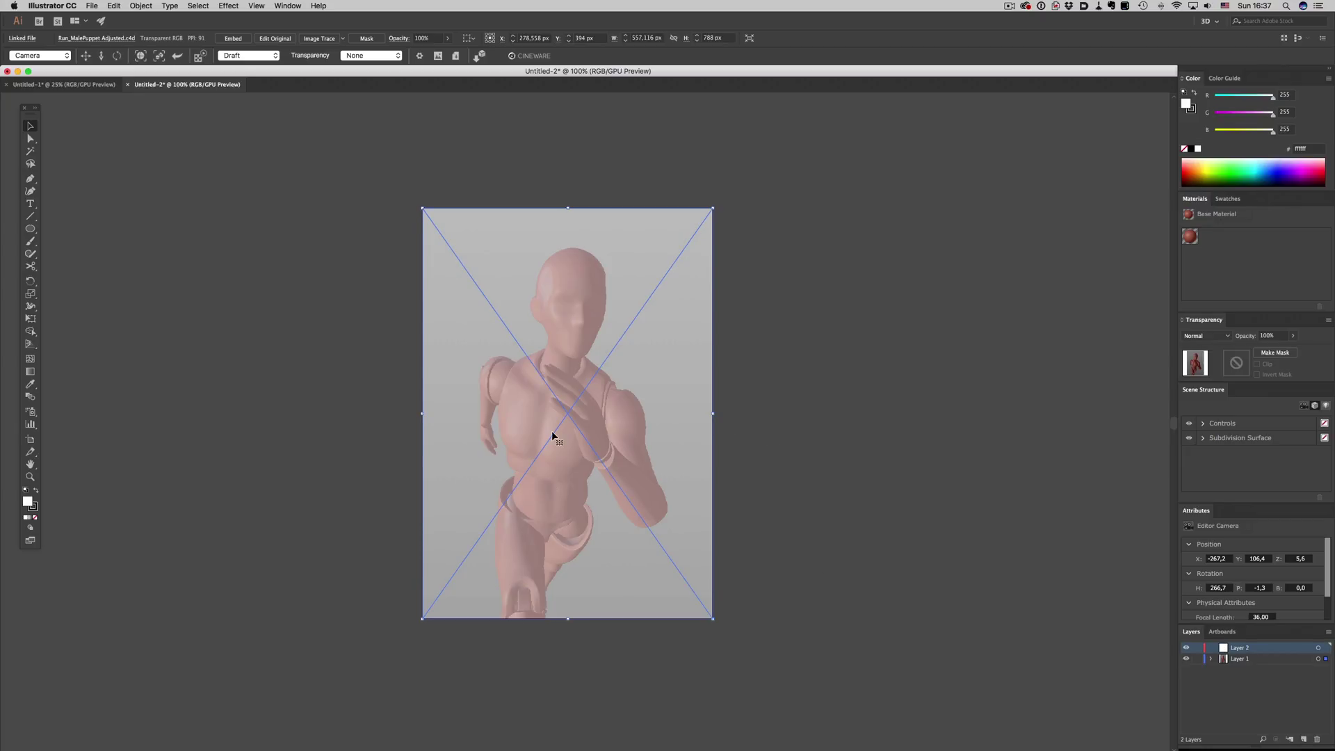
pyautogui.press('p')
pyautogui.click(1196, 659)
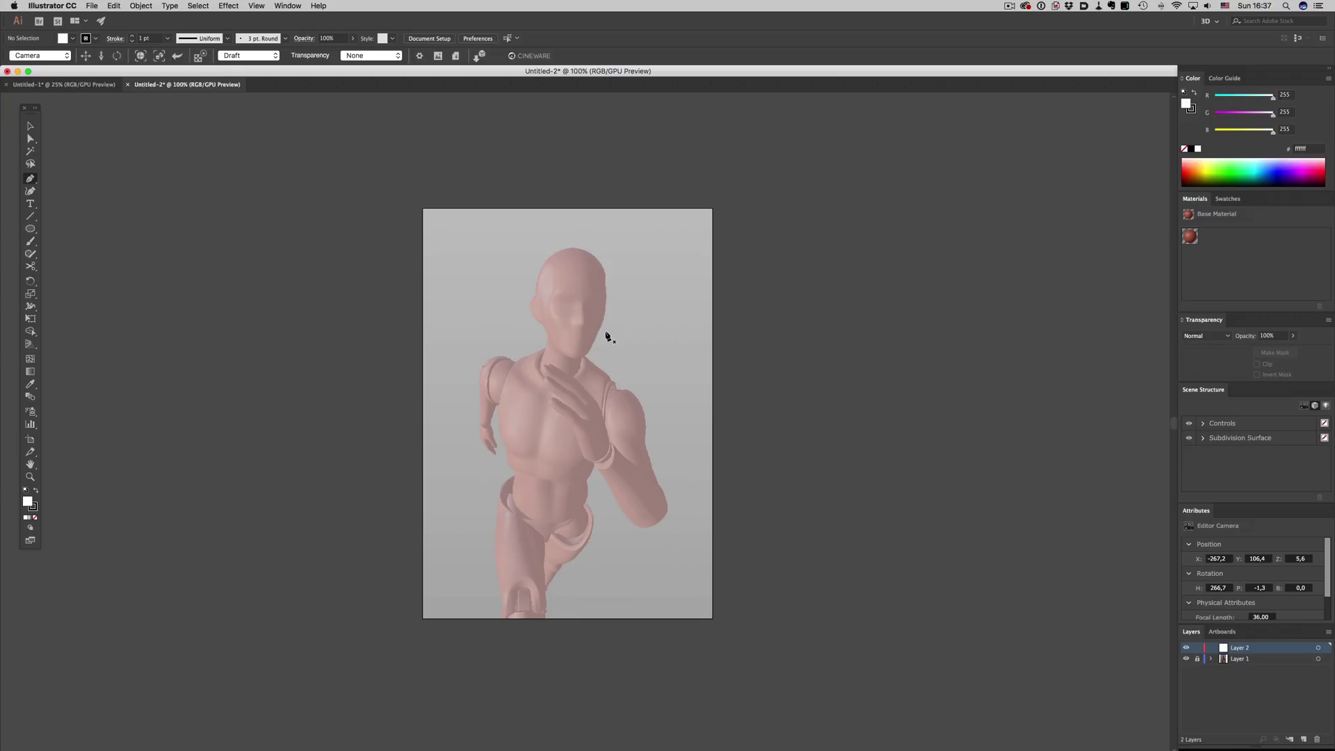